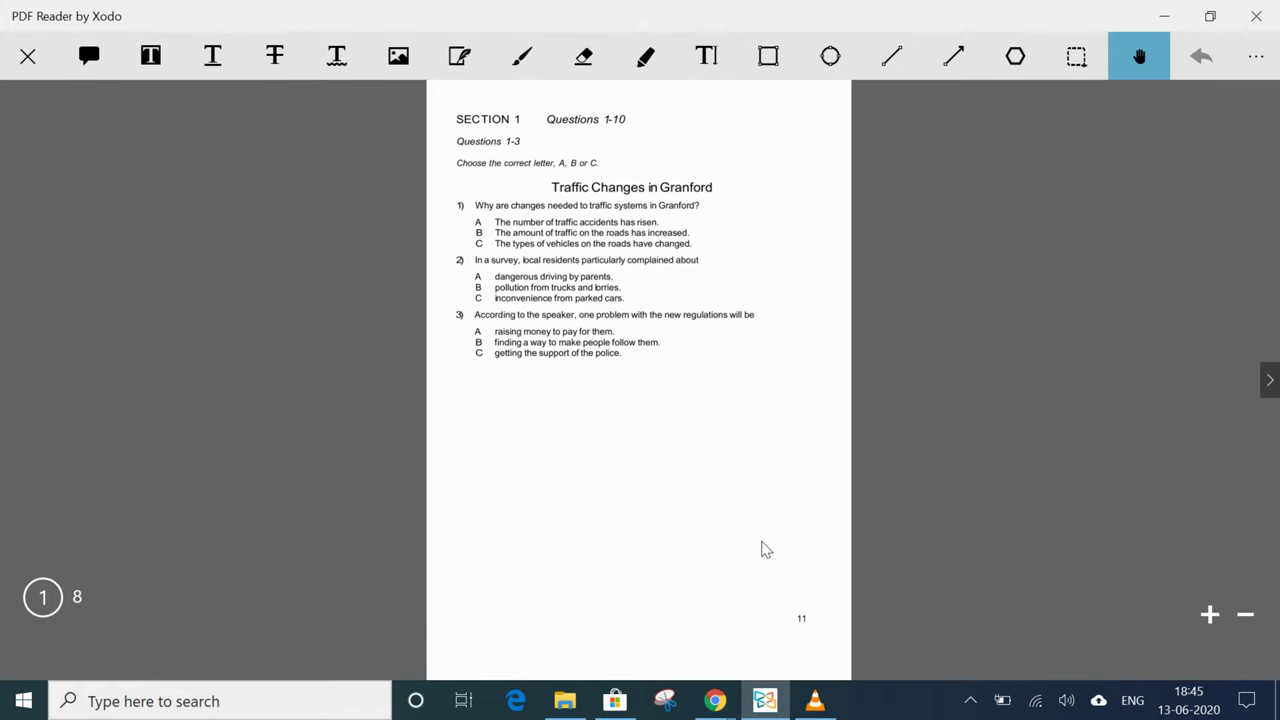
Step: Start the test 1 recording in VLC, then return to the Xodo listening test PDF
key(alt+Tab)
key(alt+Tab)
key(alt+Tab)
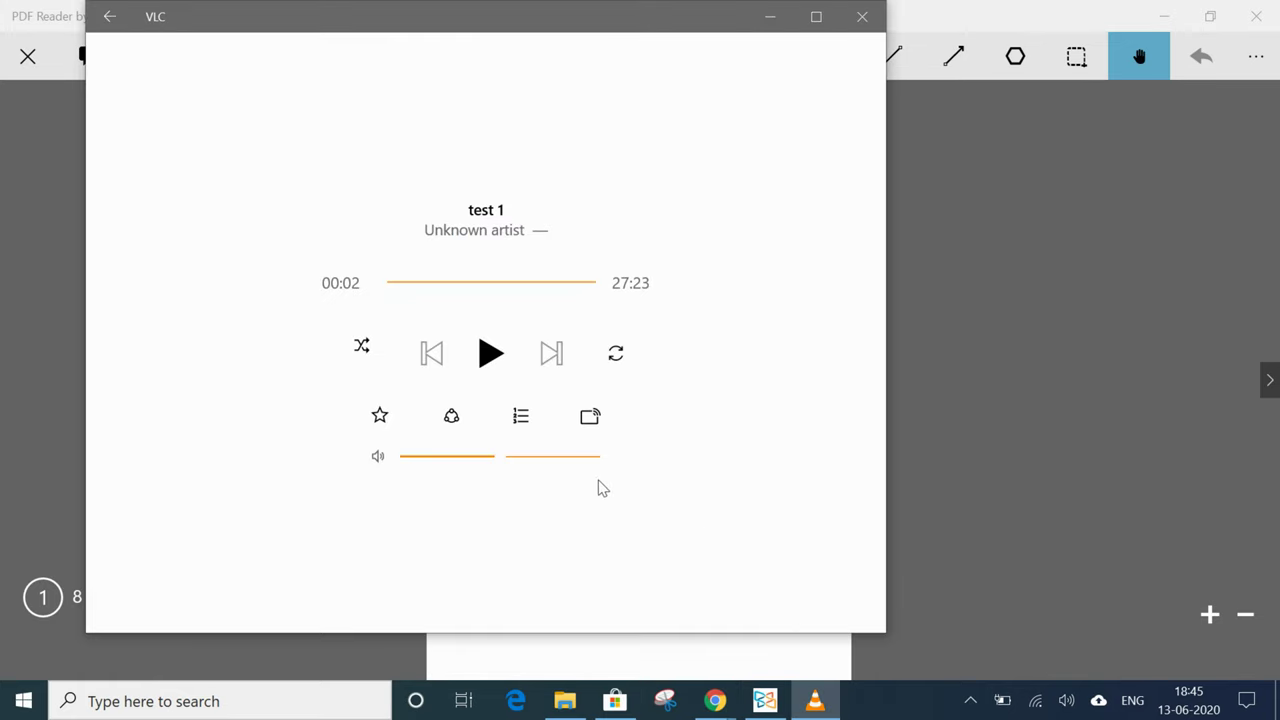
click(488, 362)
key(alt+Tab)
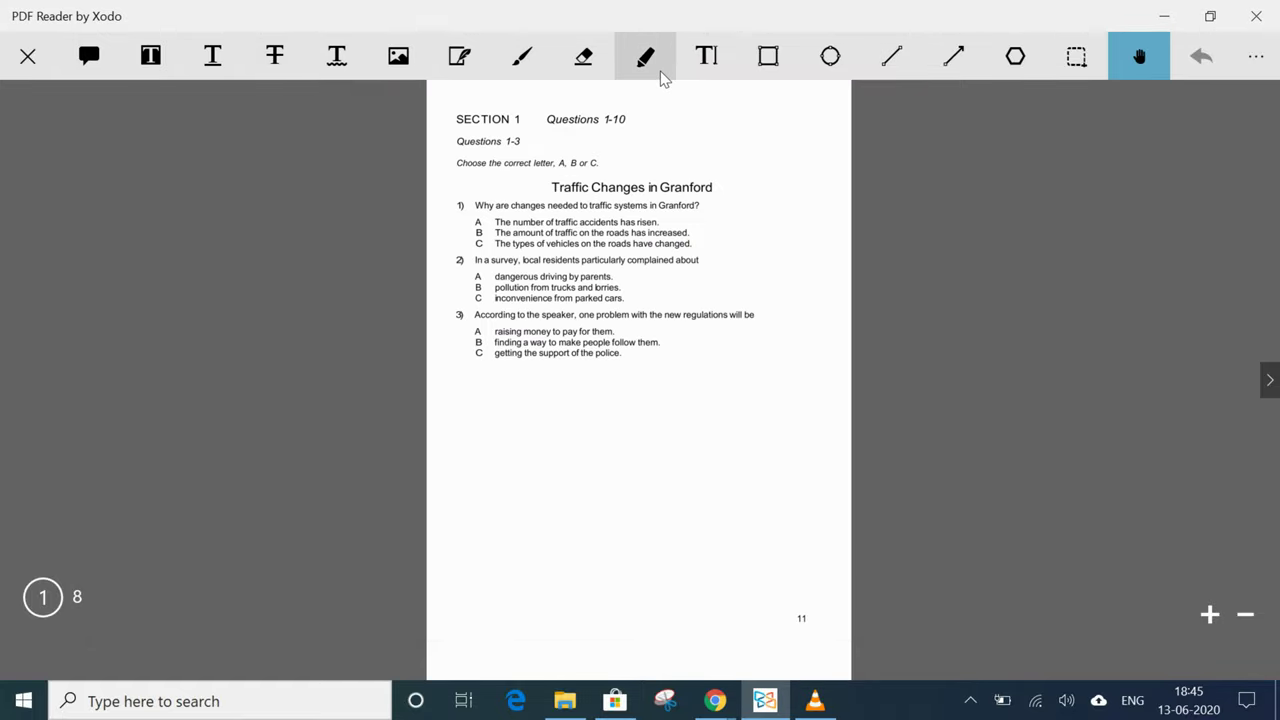
Step: Underline the title and question 1 key words 'changes' and 'systems' with red lines
click(892, 58)
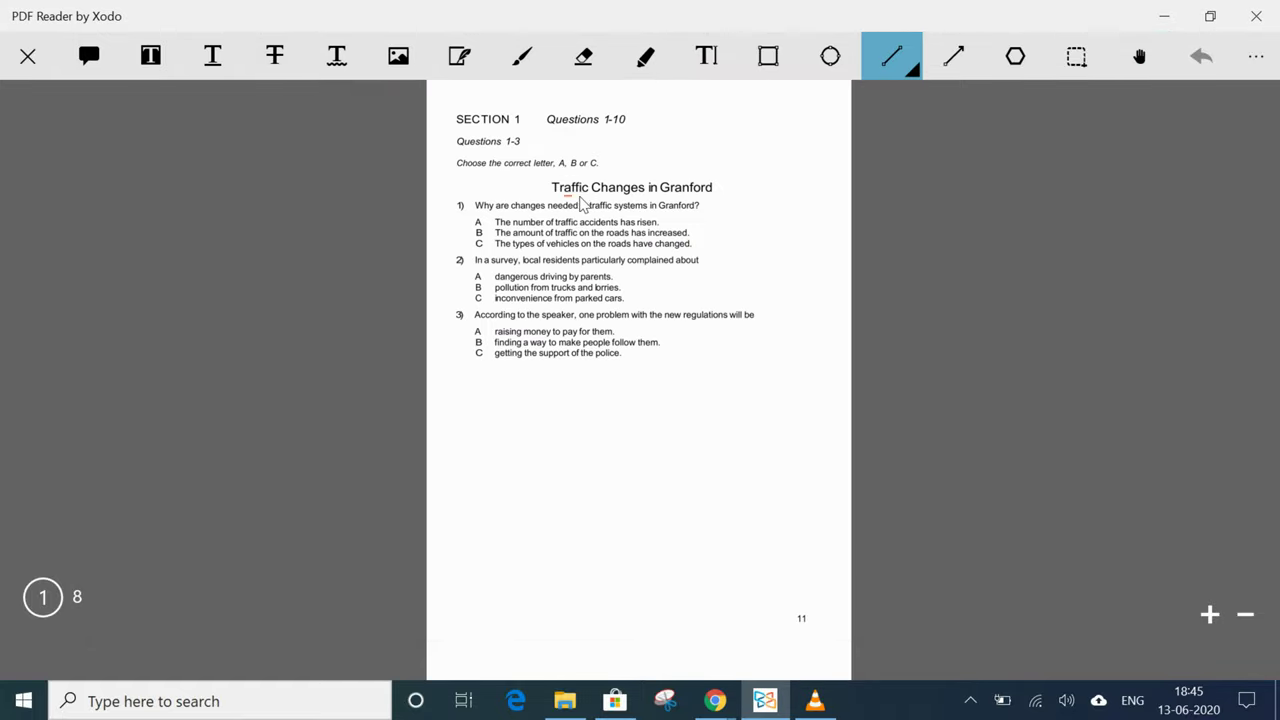
drag(572, 198, 700, 198)
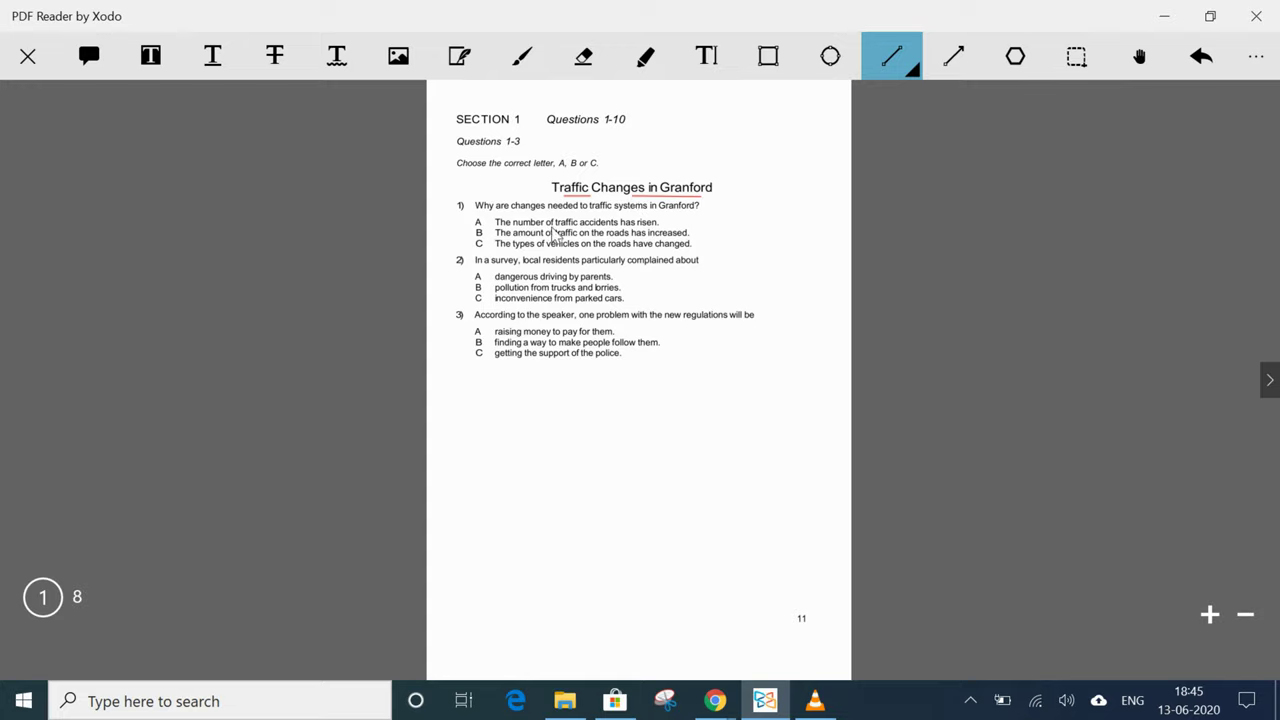
drag(511, 211, 666, 211)
Step: Set the Ellipse tool colour to green
click(830, 57)
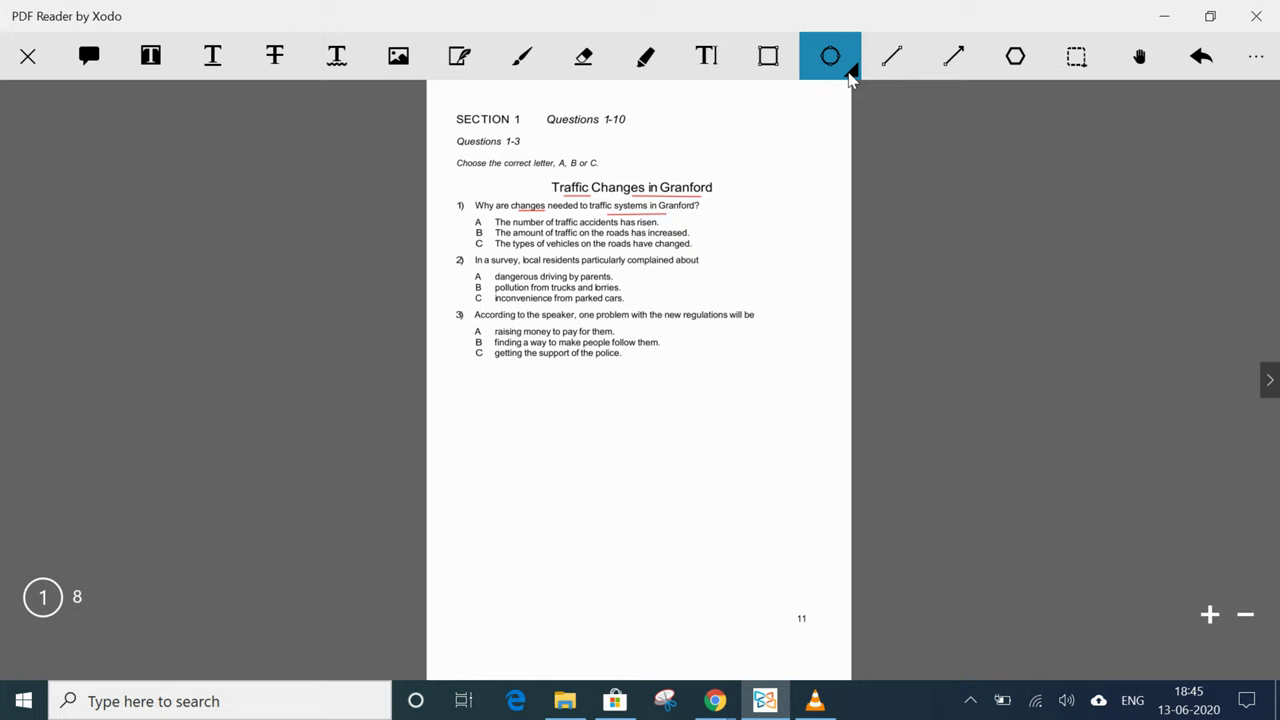
click(850, 76)
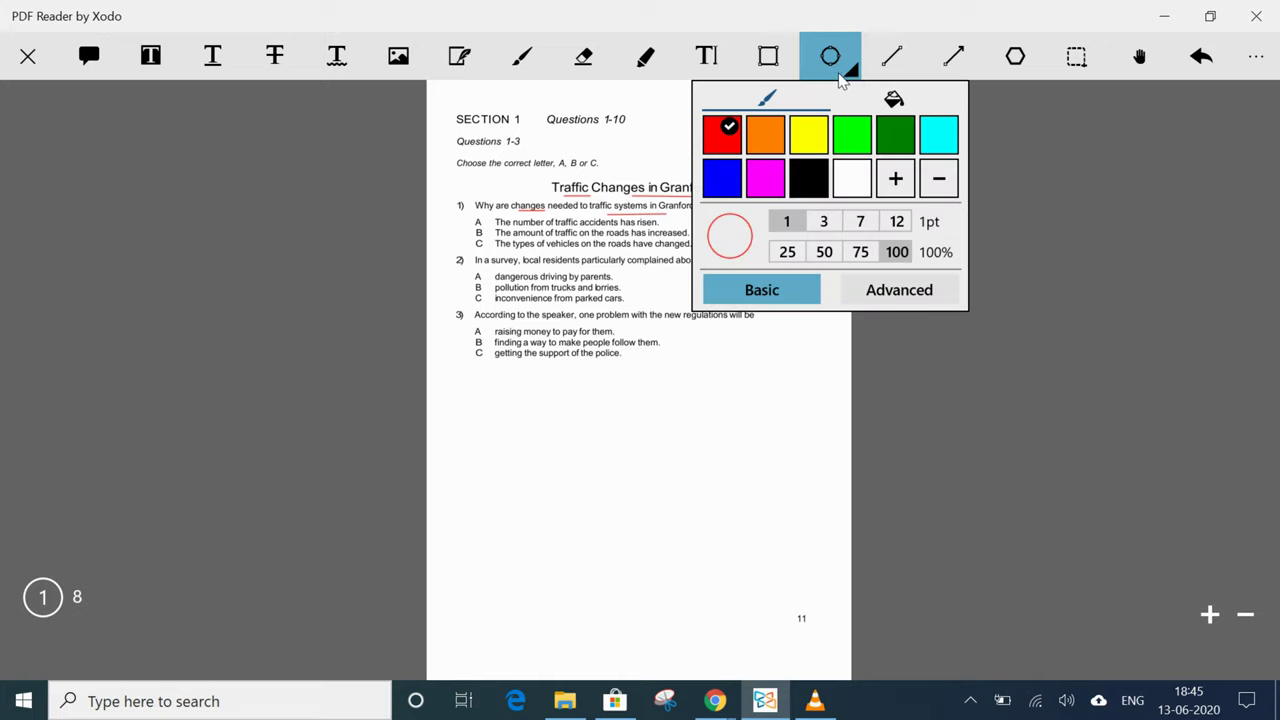
click(852, 135)
click(630, 108)
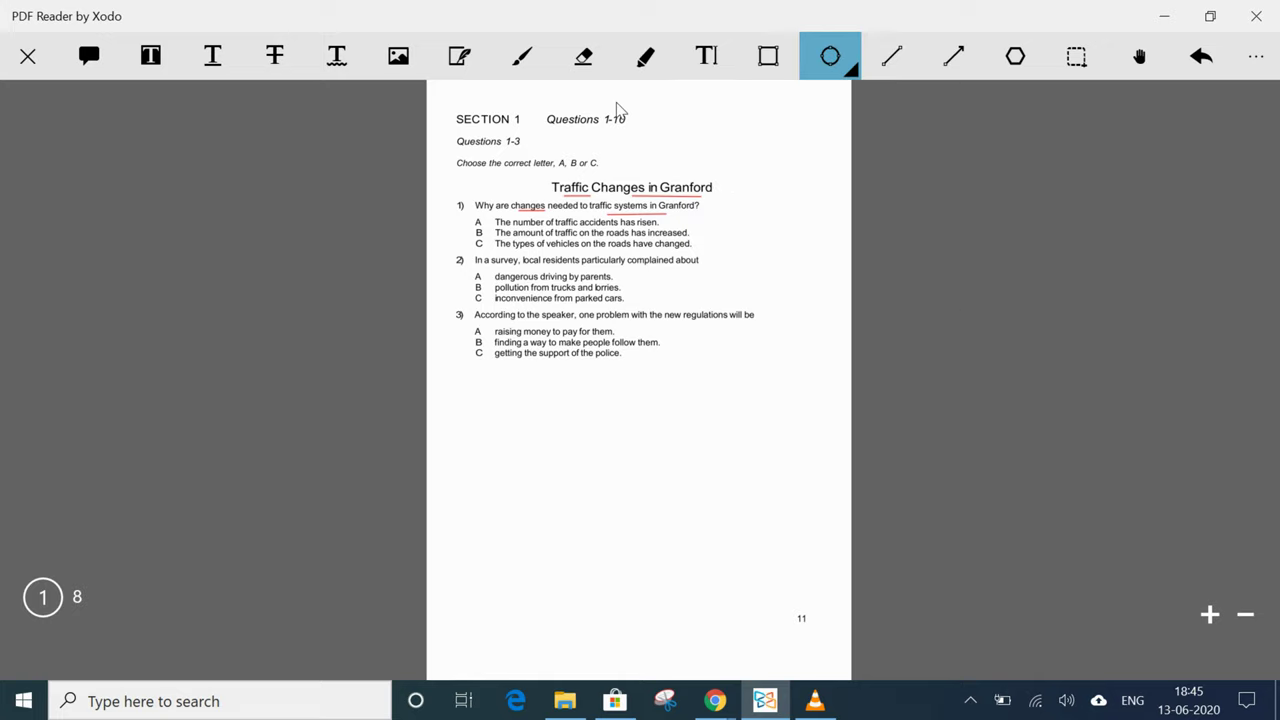
Step: Set the Line tool colour to blue
click(901, 62)
click(914, 76)
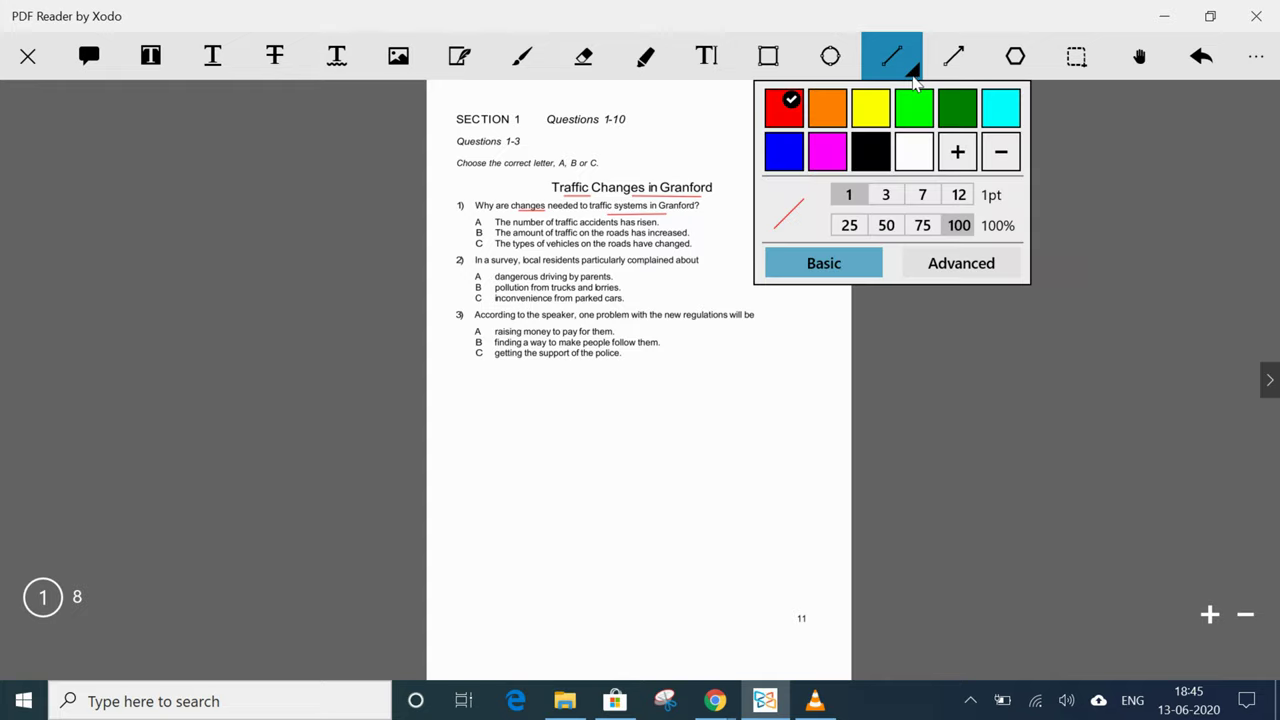
click(786, 152)
click(690, 124)
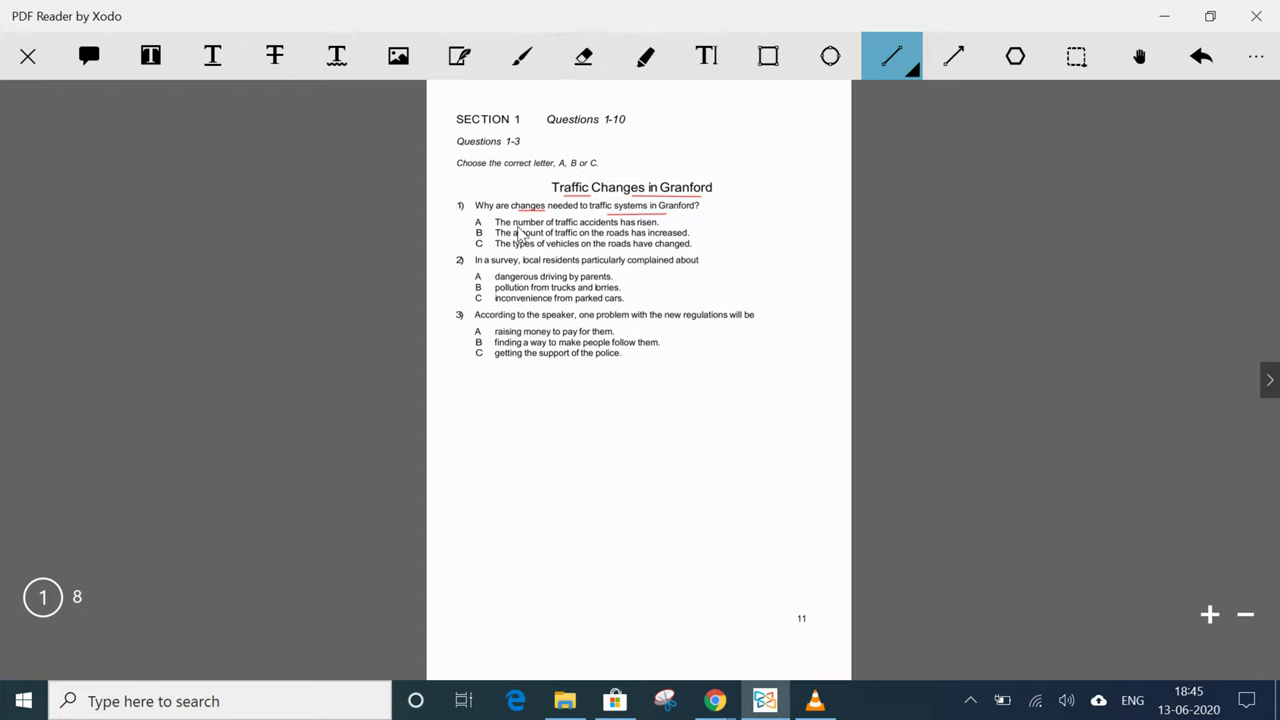
Step: Underline in blue: option A, 'survey' and 'complained', 'According to', 'regulations', and options B and C
drag(514, 229, 664, 232)
drag(503, 266, 548, 266)
drag(645, 266, 680, 266)
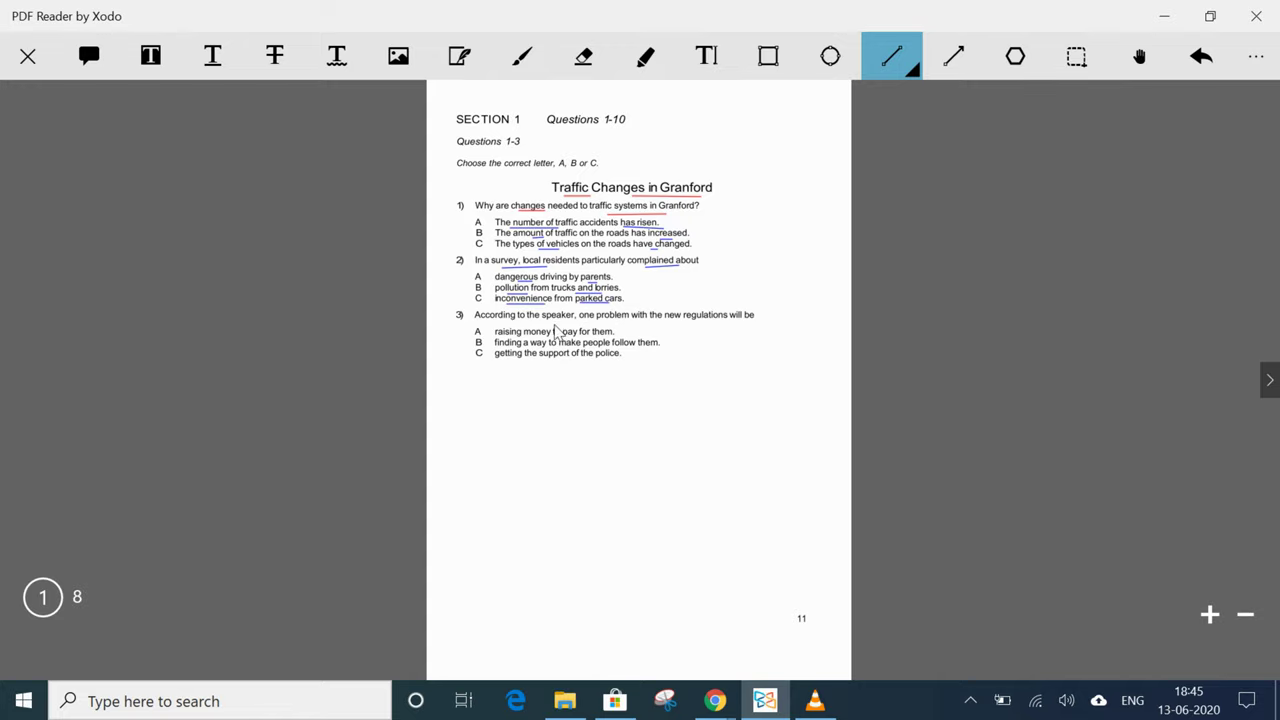
drag(497, 321, 540, 321)
drag(684, 320, 728, 320)
mouse_move(524, 347)
mouse_down()
mouse_move(617, 336)
mouse_move(636, 347)
mouse_up()
click(598, 350)
drag(511, 357, 622, 358)
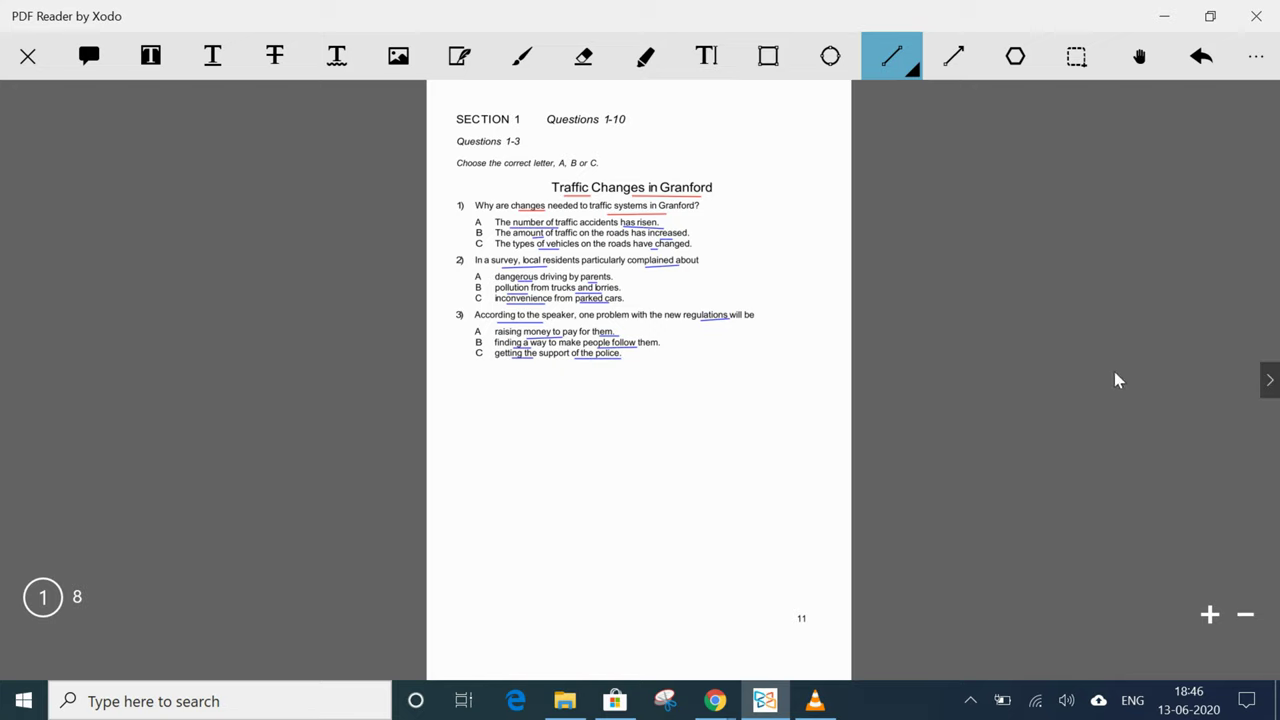
Step: On the Granford map page, underline 'traffic' and 'in Granford' and mark three map spots
click(1260, 385)
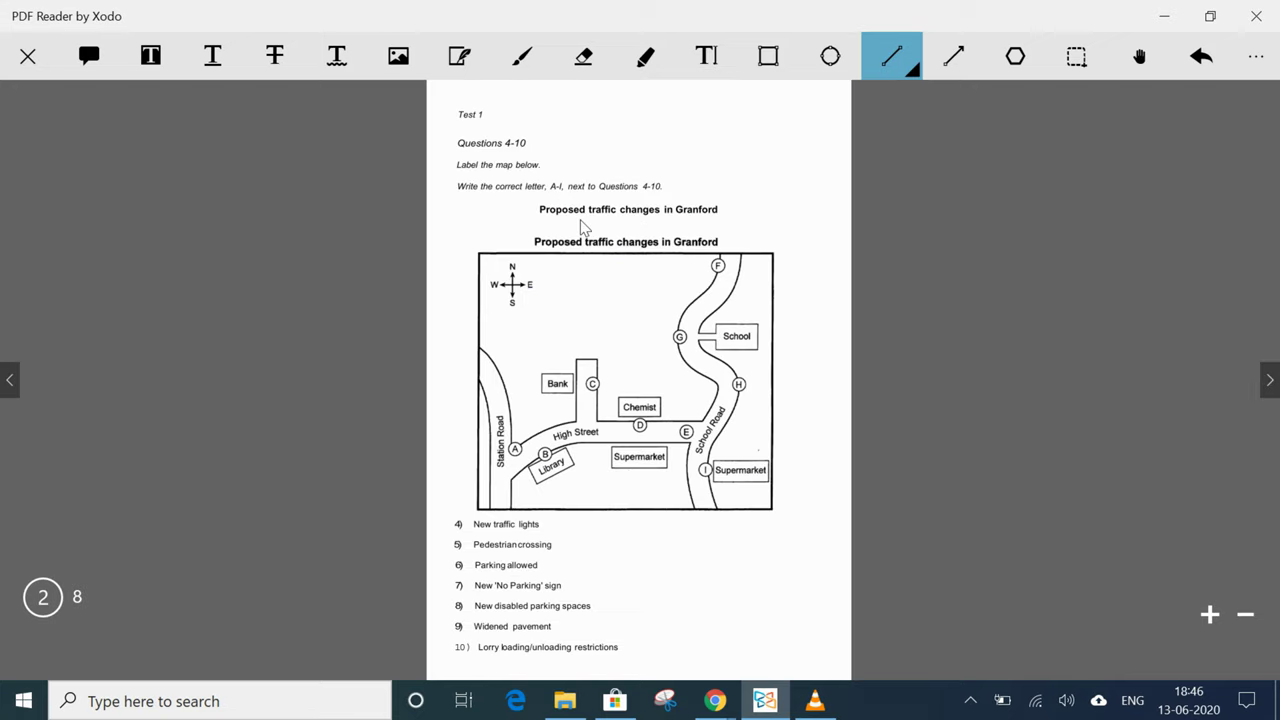
drag(589, 217, 717, 216)
drag(645, 434, 670, 432)
drag(678, 352, 692, 345)
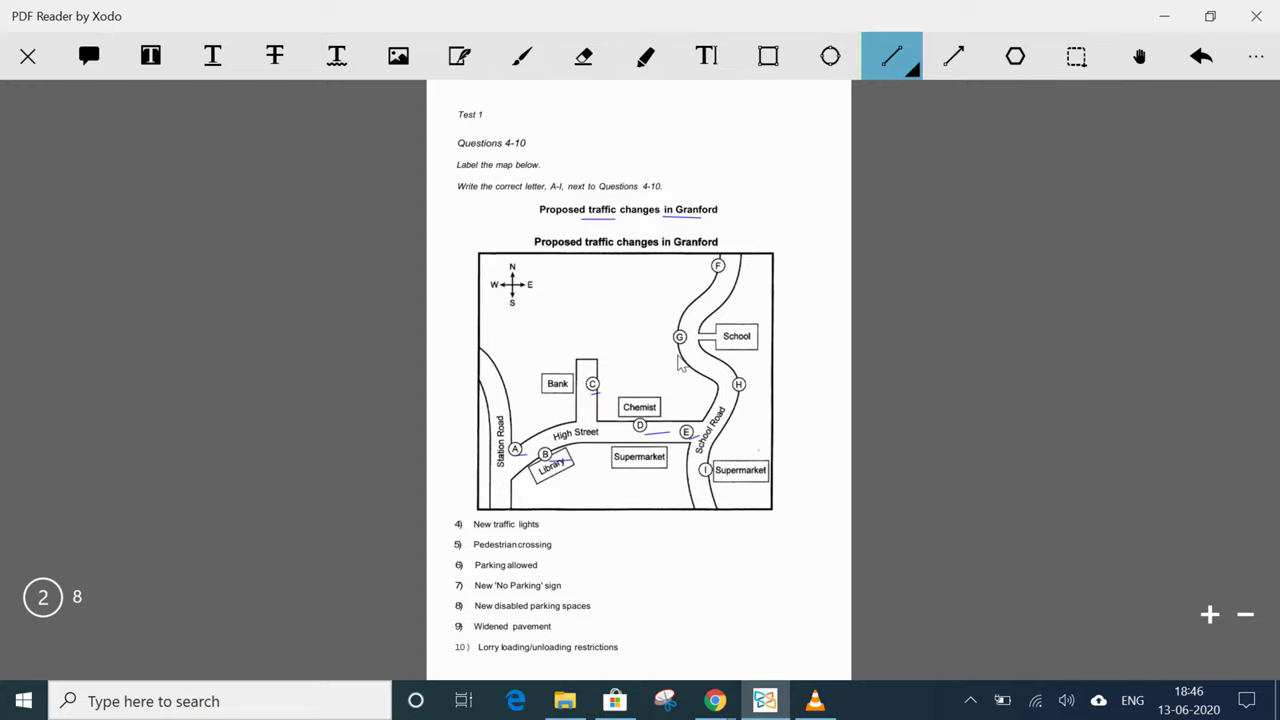
drag(711, 284, 717, 278)
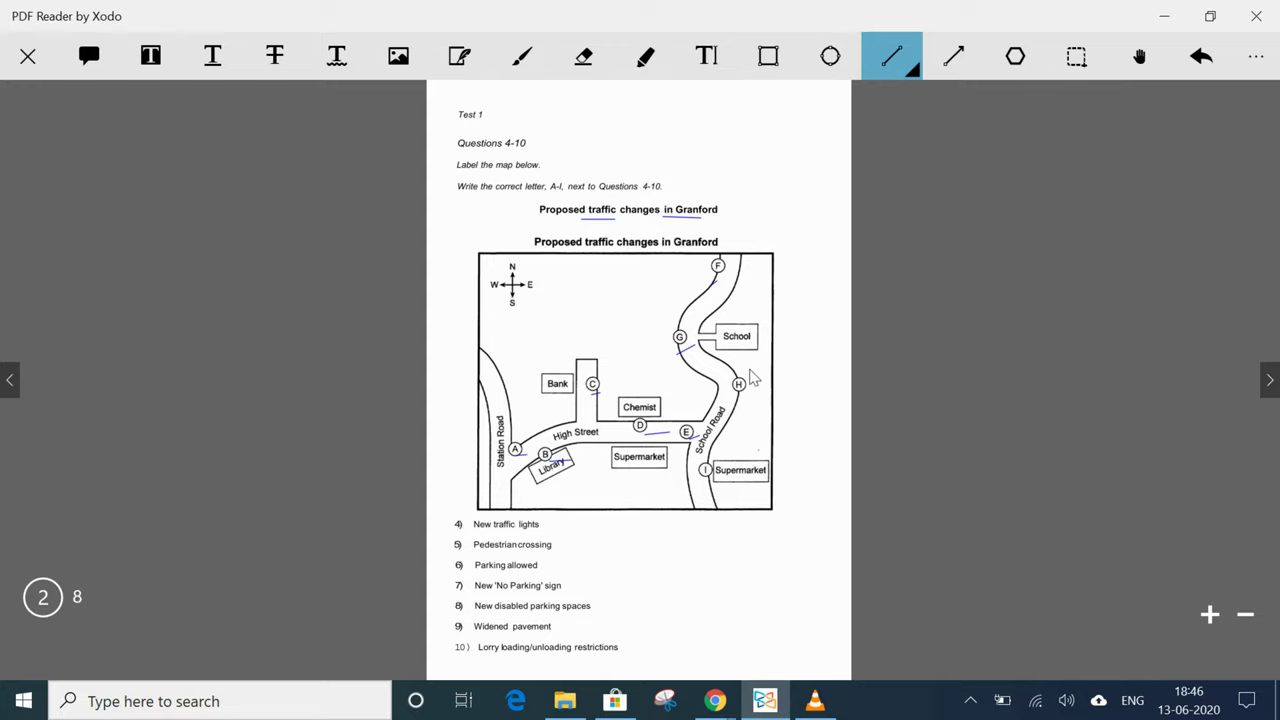
Step: Underline key words in map items 4, 5, 6, 8 and 10, including 'traffic lights' and 'Lorry'
mouse_move(496, 531)
mouse_down()
mouse_move(534, 531)
mouse_move(551, 551)
mouse_up()
mouse_move(475, 571)
mouse_down()
mouse_move(537, 571)
mouse_move(511, 591)
mouse_move(561, 591)
mouse_up()
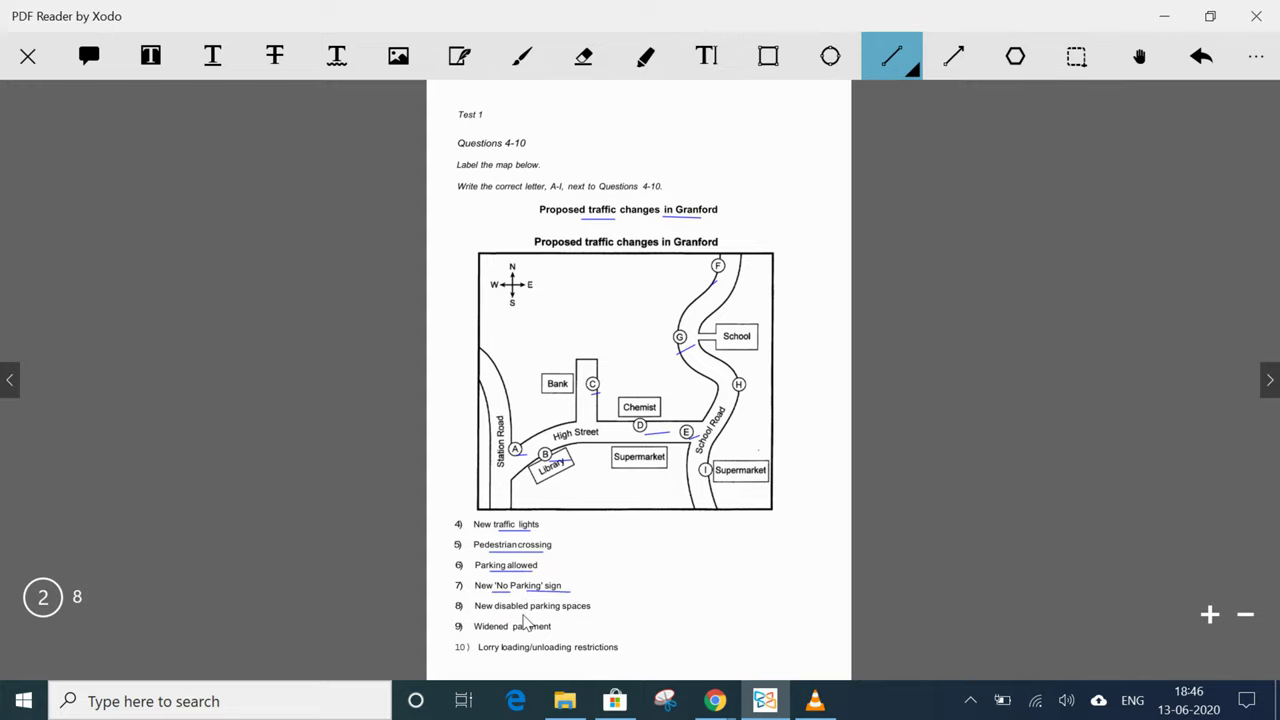
drag(532, 611, 589, 611)
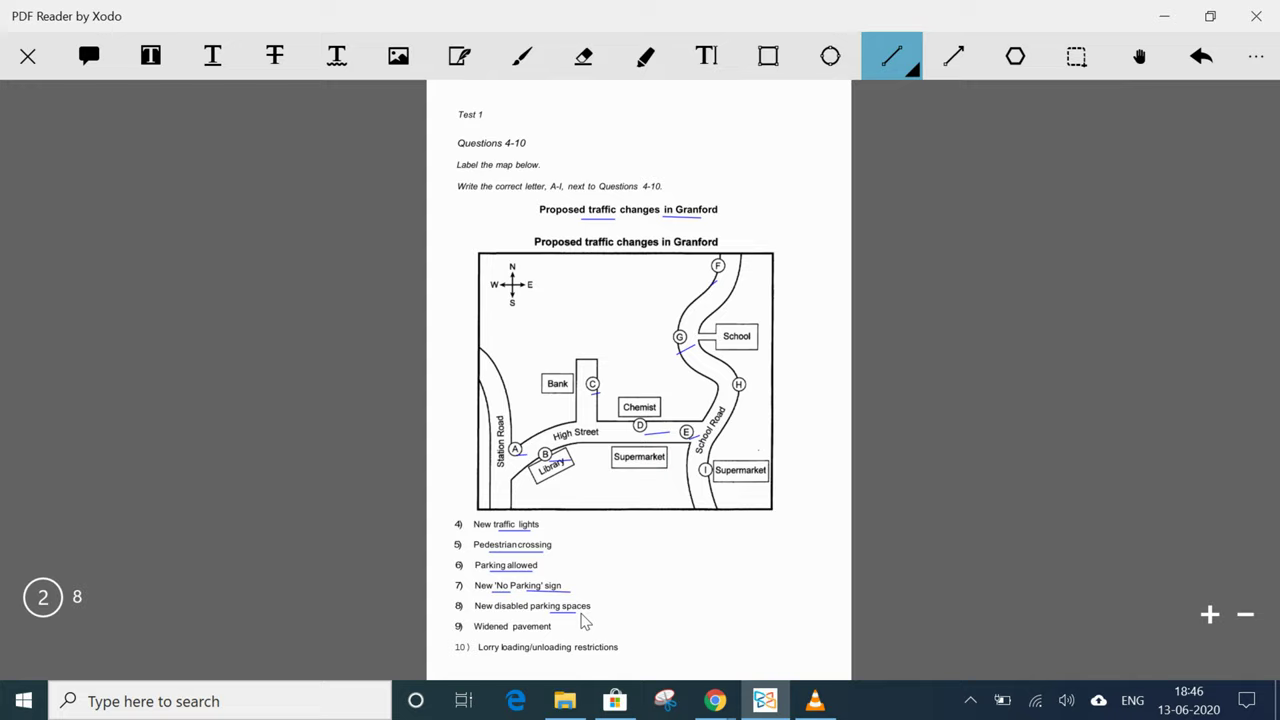
drag(494, 611, 527, 611)
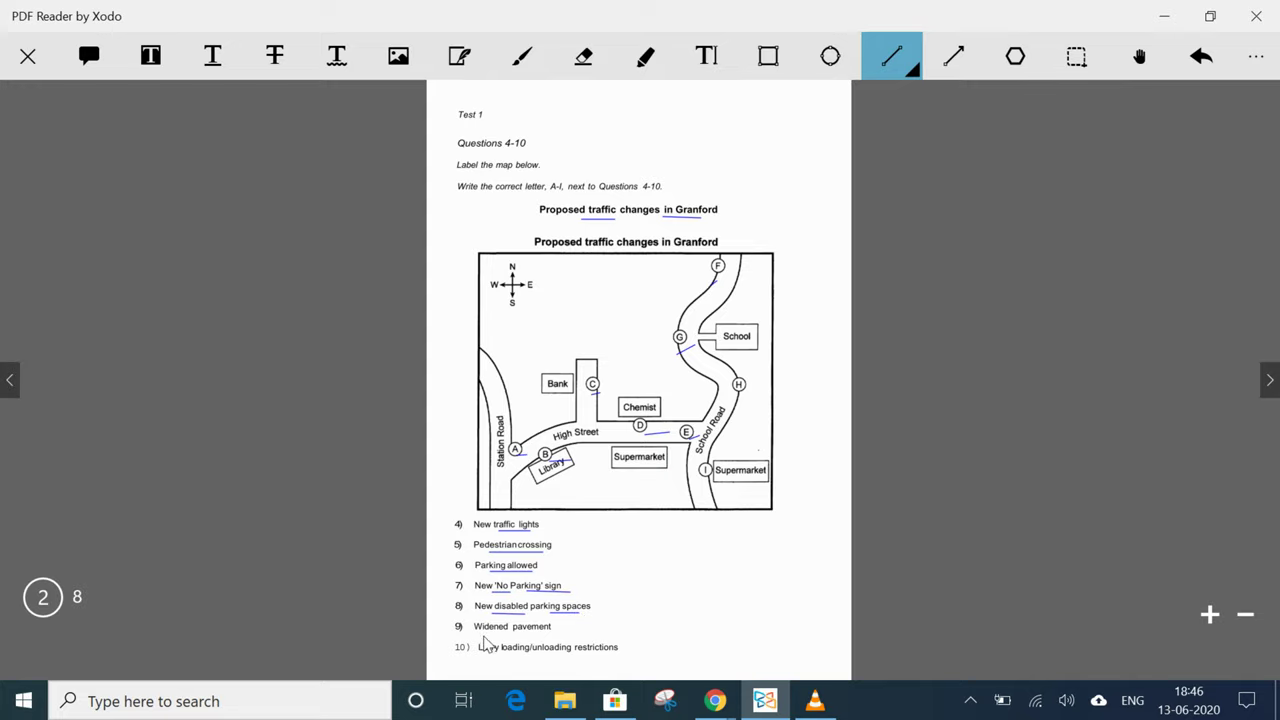
drag(482, 654, 608, 657)
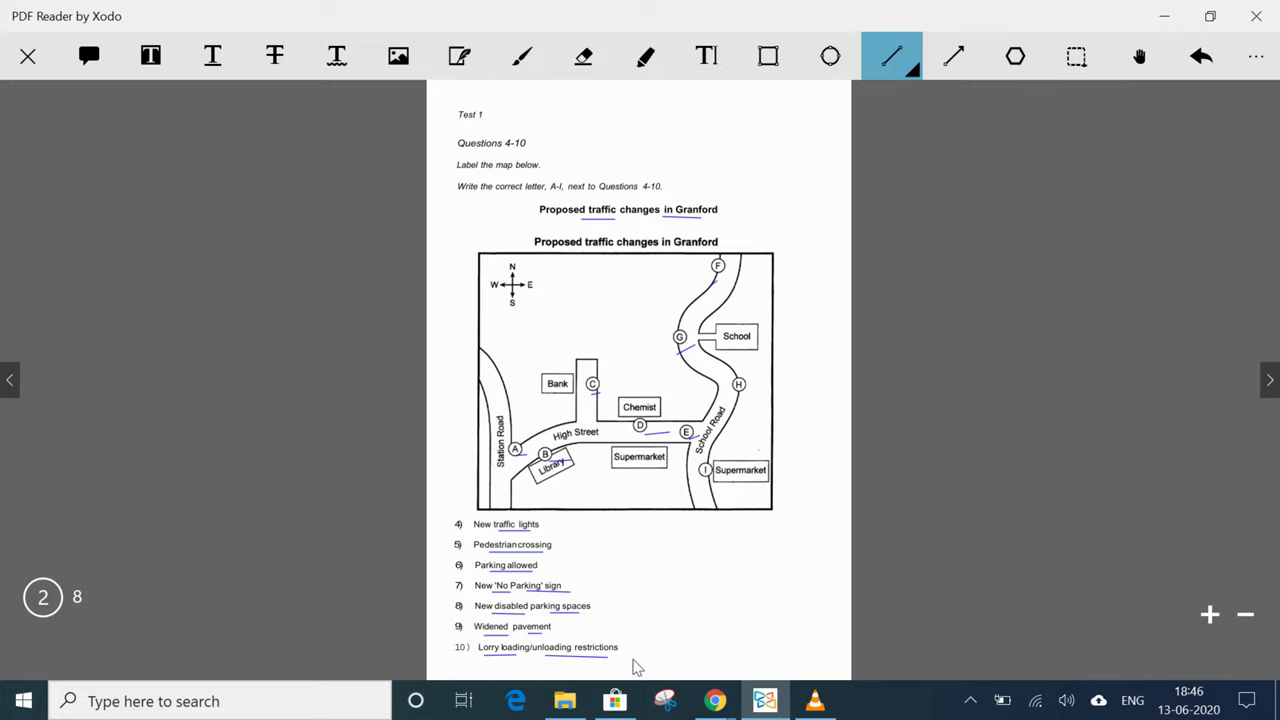
Step: On page 3, underline the Questions 11-20 and 11-15 headings, instructions, and question 11 key words
click(1264, 384)
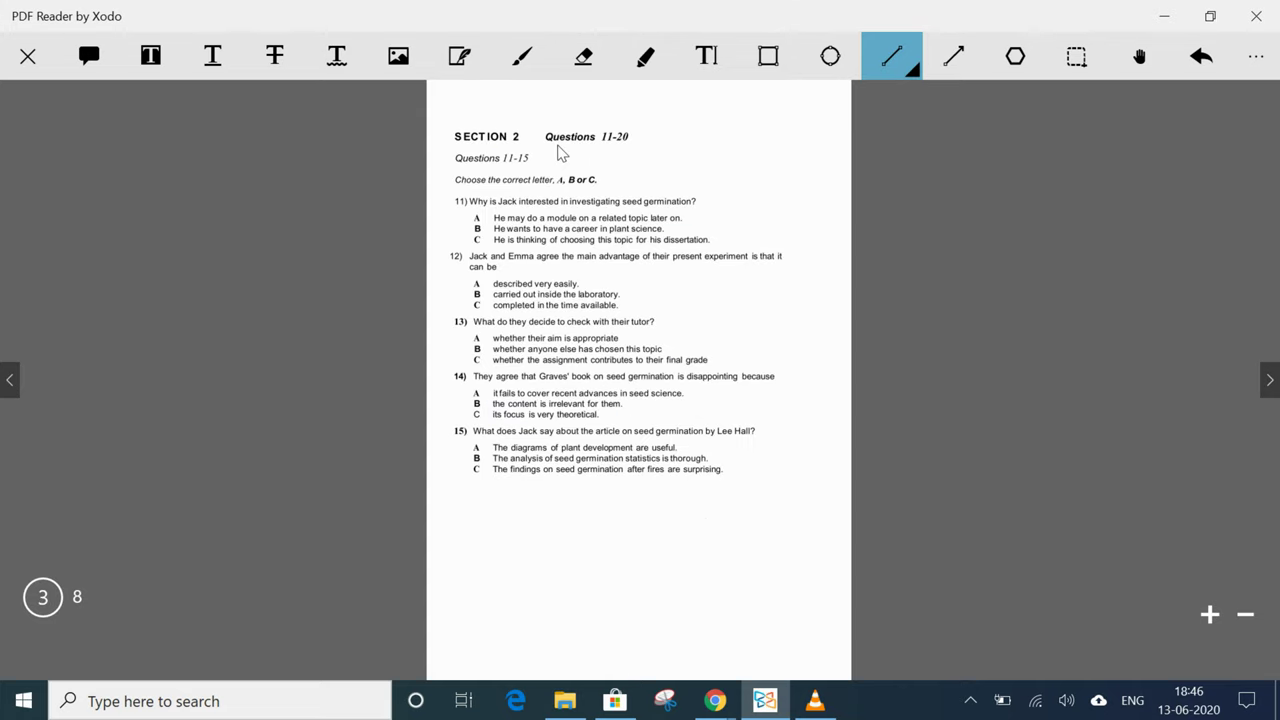
drag(558, 143, 665, 136)
drag(476, 163, 598, 185)
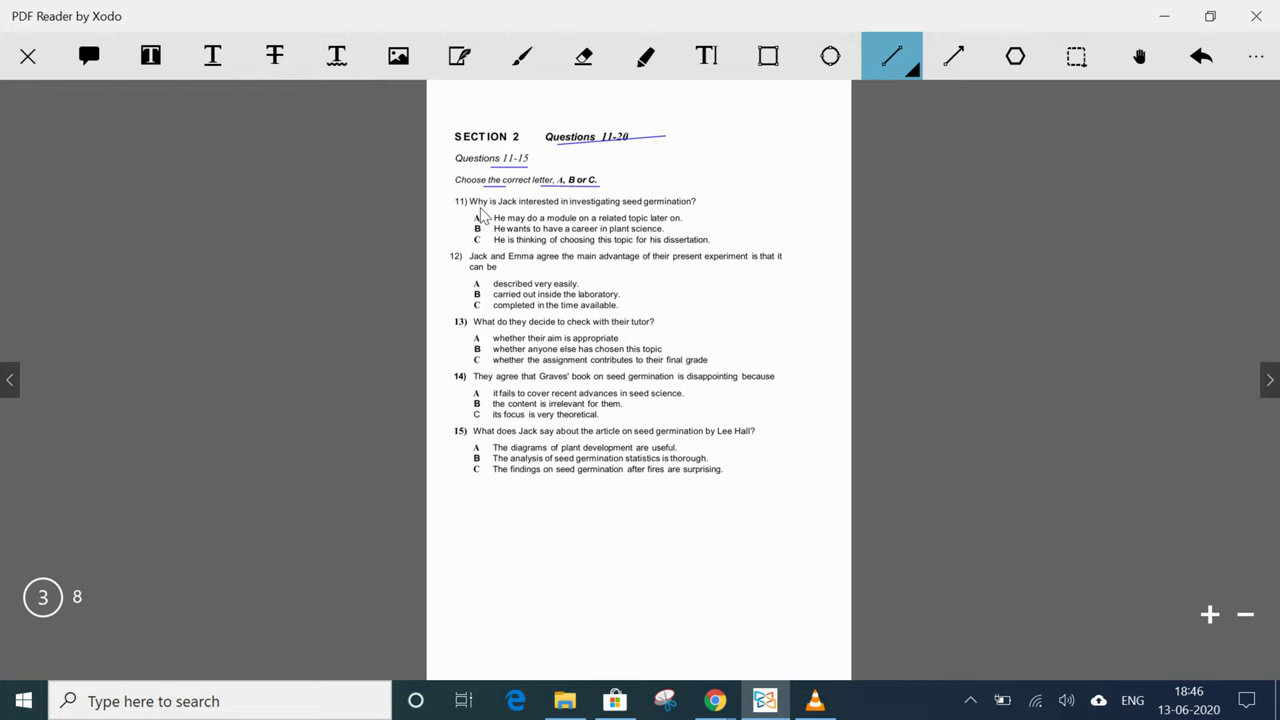
drag(480, 208, 693, 206)
drag(652, 222, 685, 222)
Step: Return to the first page and set the Ellipse tool colour to blue
click(10, 380)
click(10, 380)
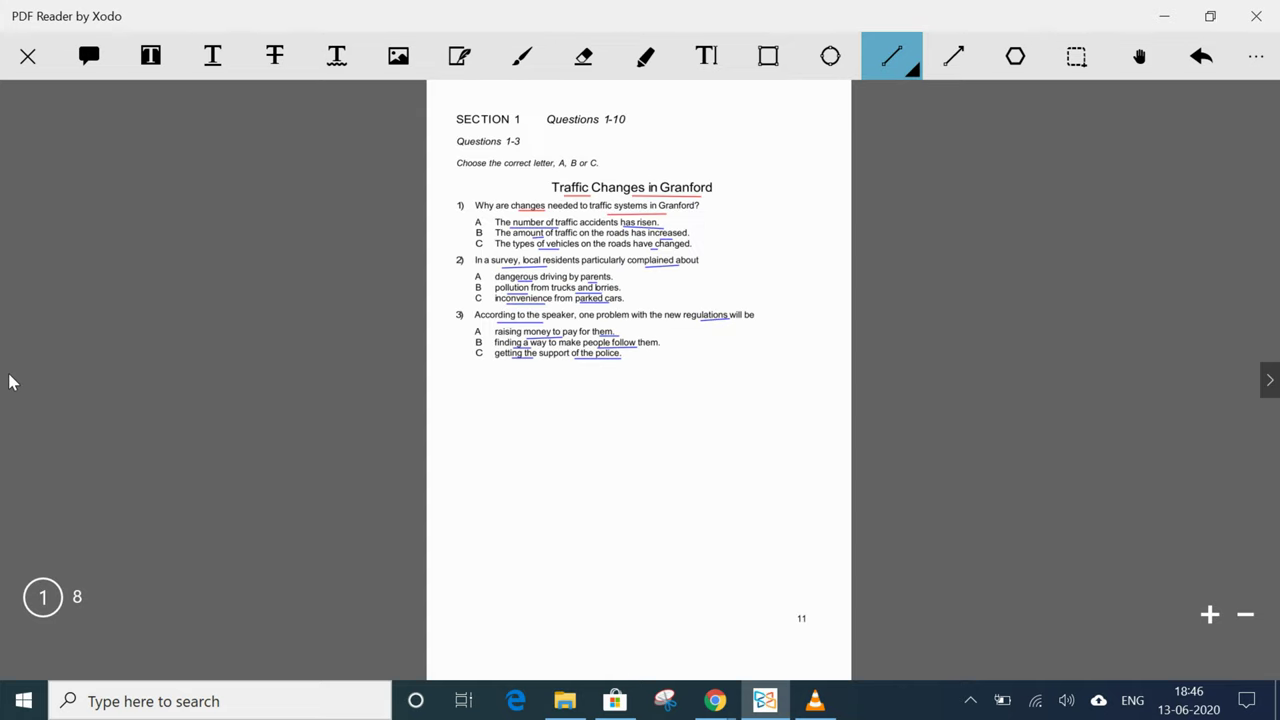
click(831, 60)
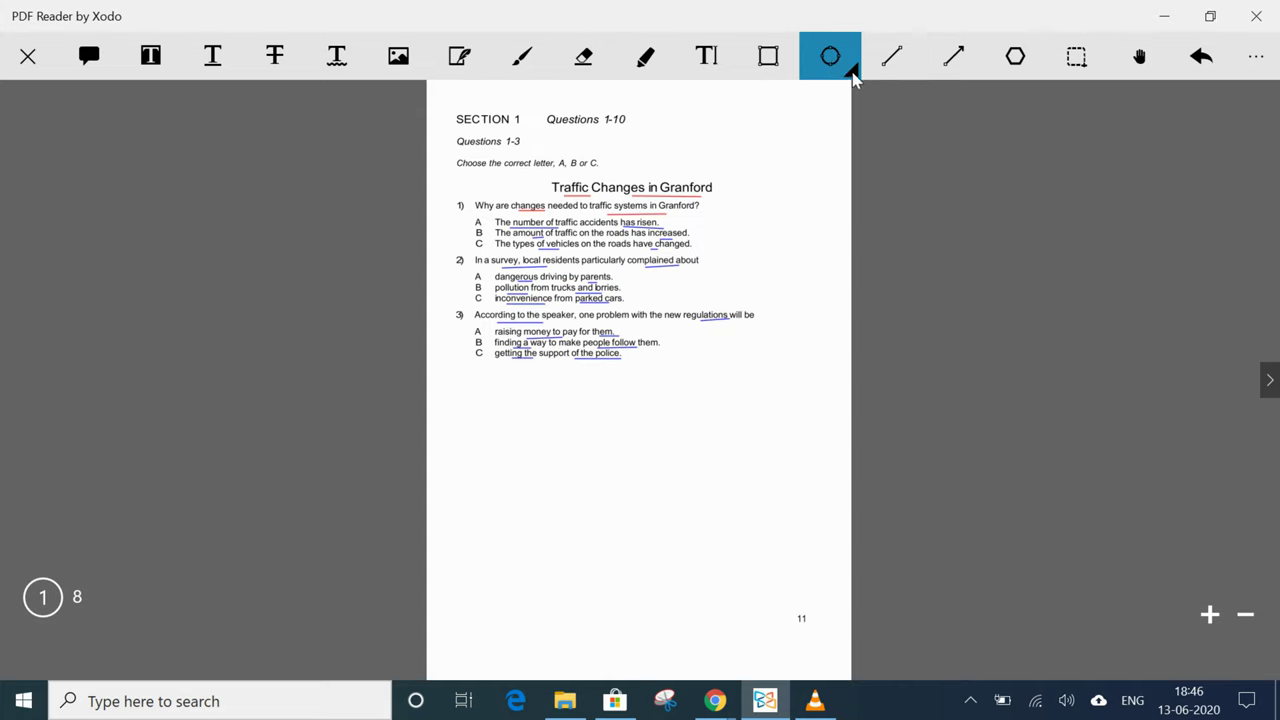
click(853, 77)
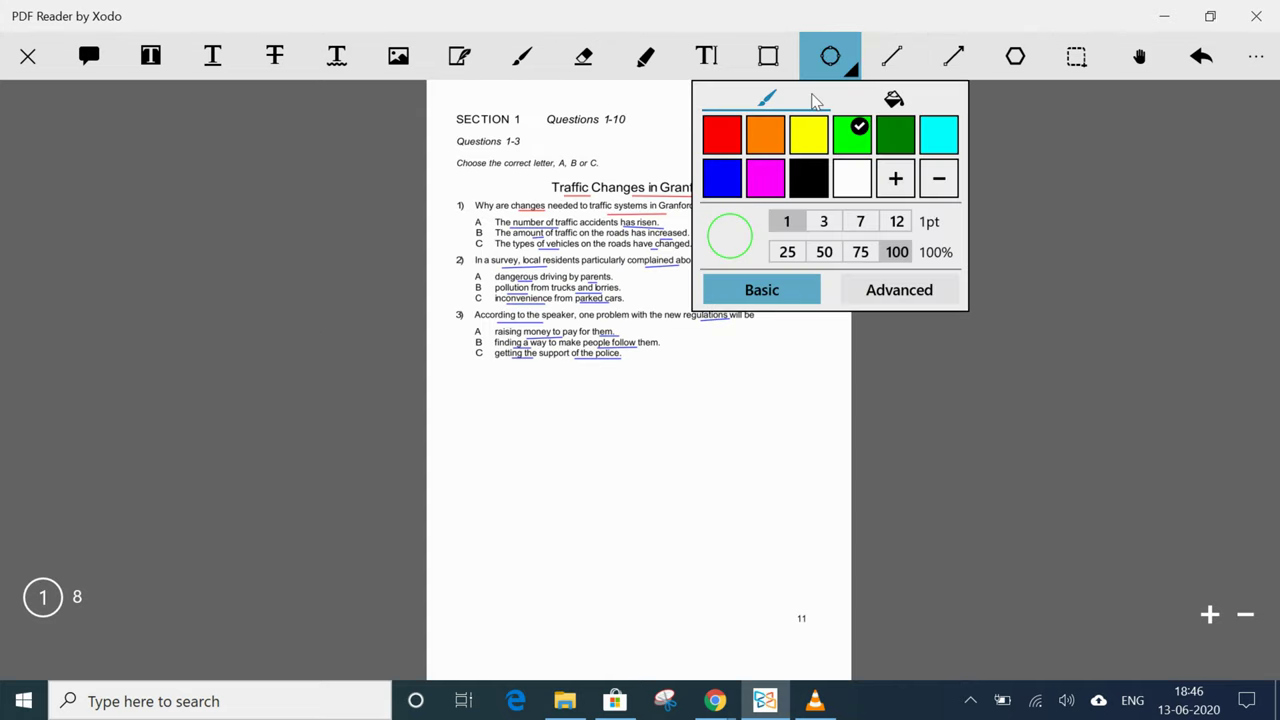
click(724, 176)
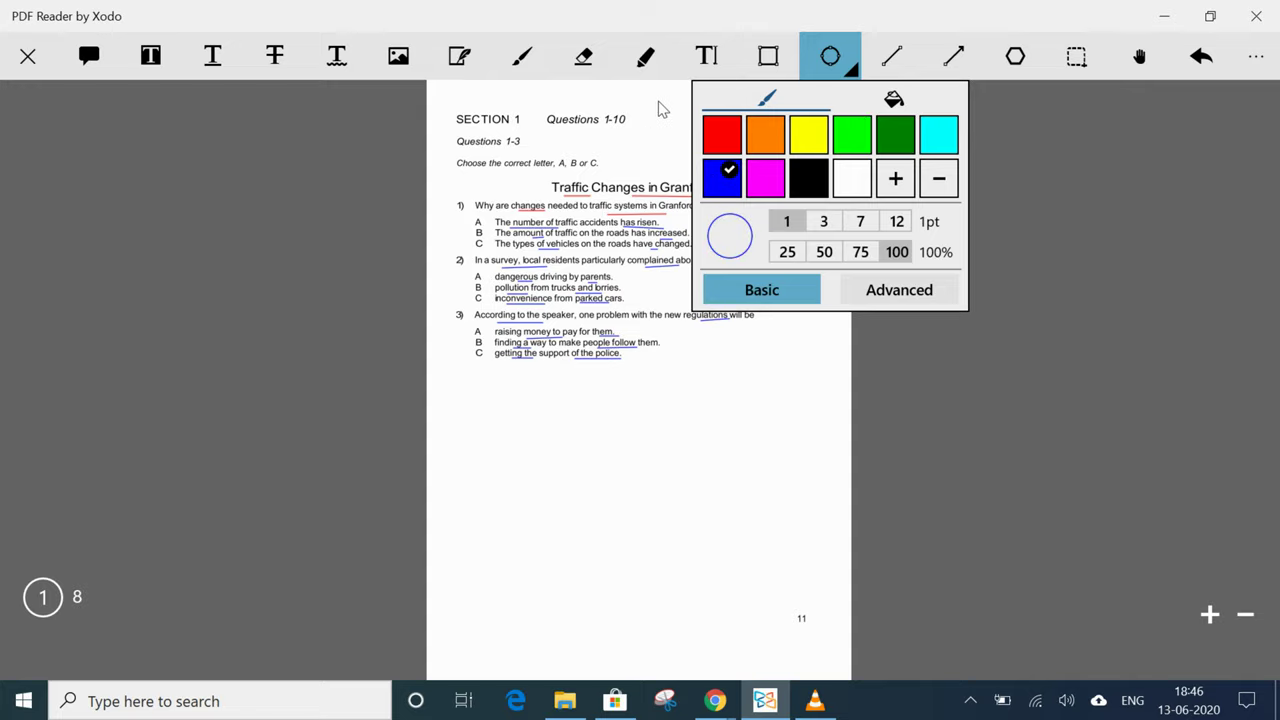
click(660, 108)
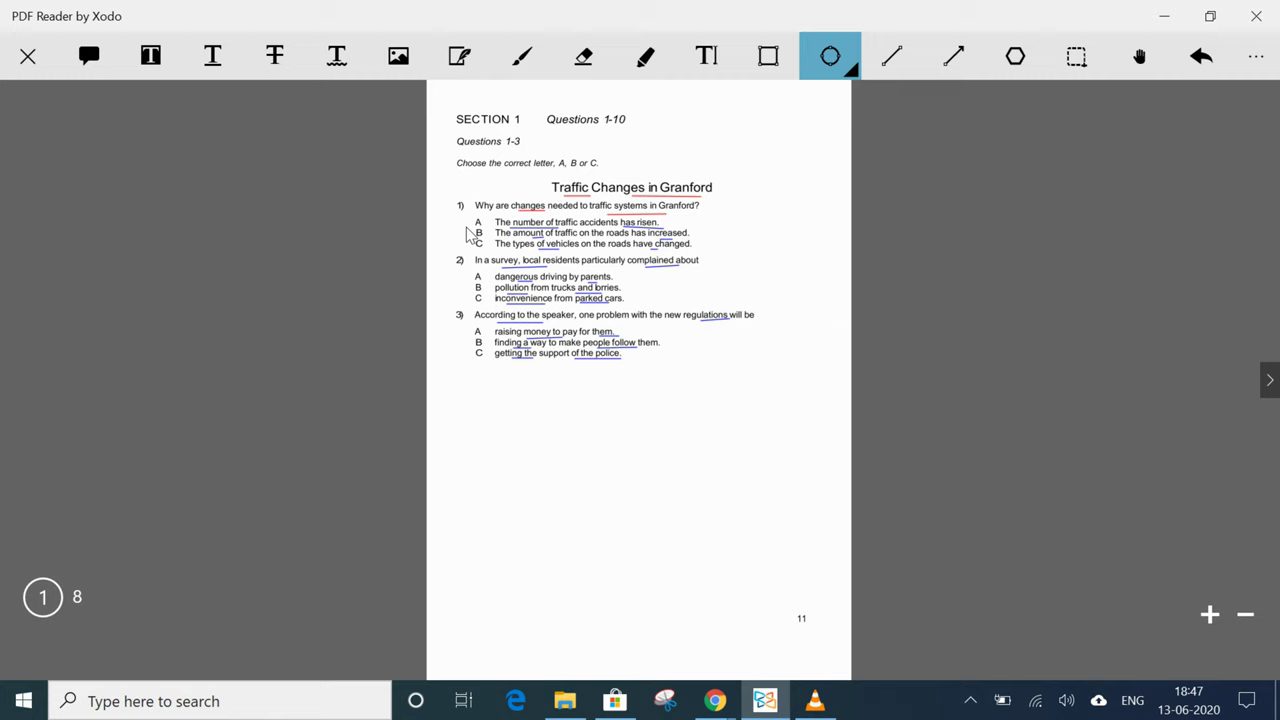
Step: Zoom in twice on the first page
click(1209, 615)
click(1209, 615)
scroll(1092, 425, up, 3)
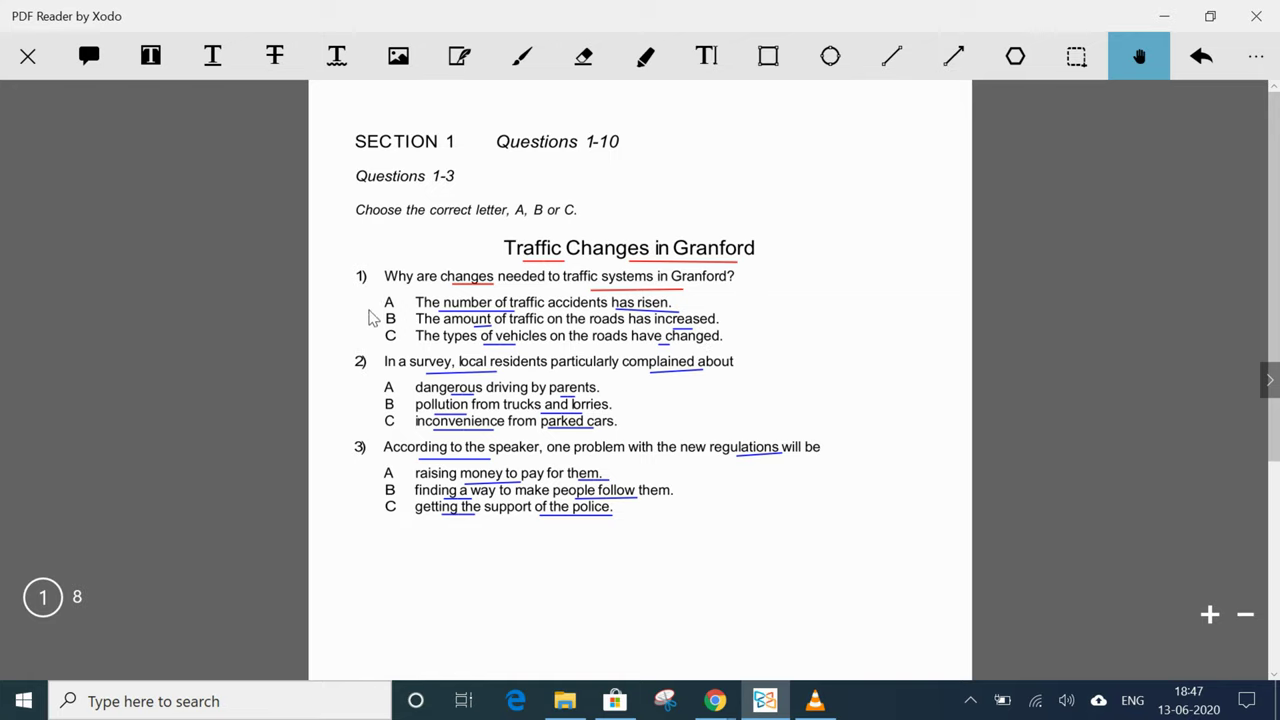
Step: Circle answers B, C and B for questions 1, 2 and 3 with blue ellipses
click(830, 57)
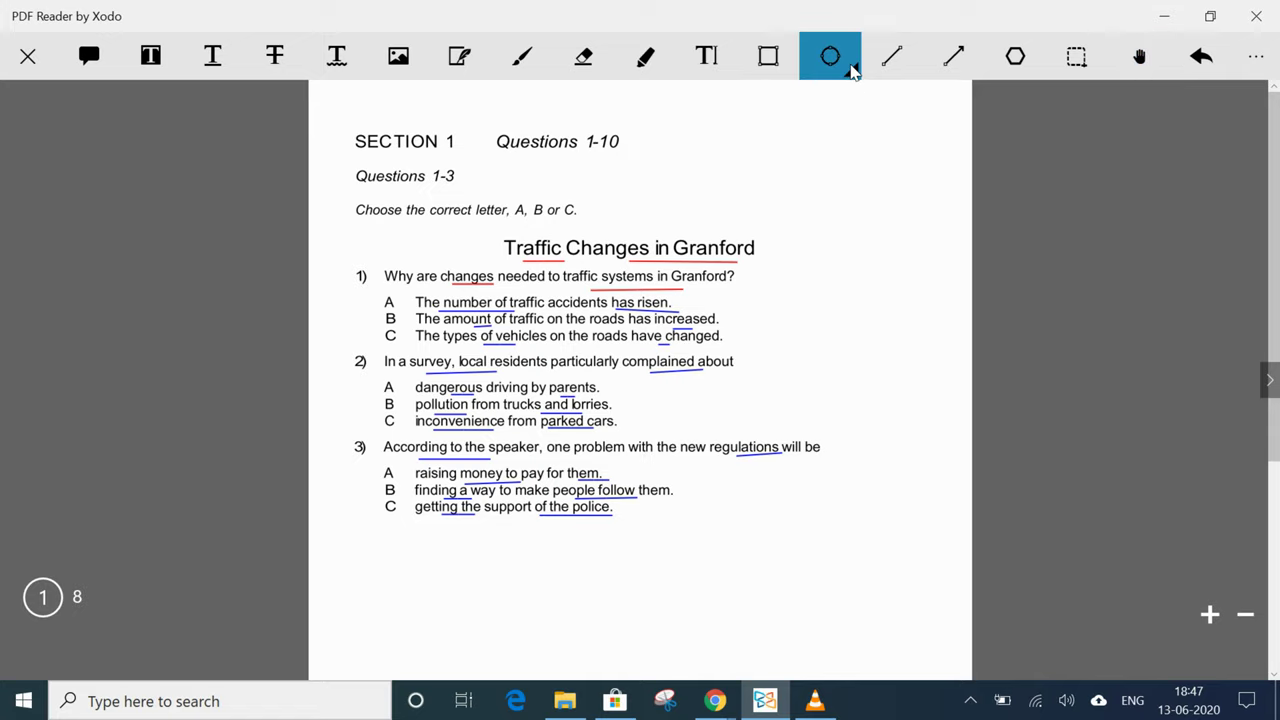
drag(375, 312, 408, 327)
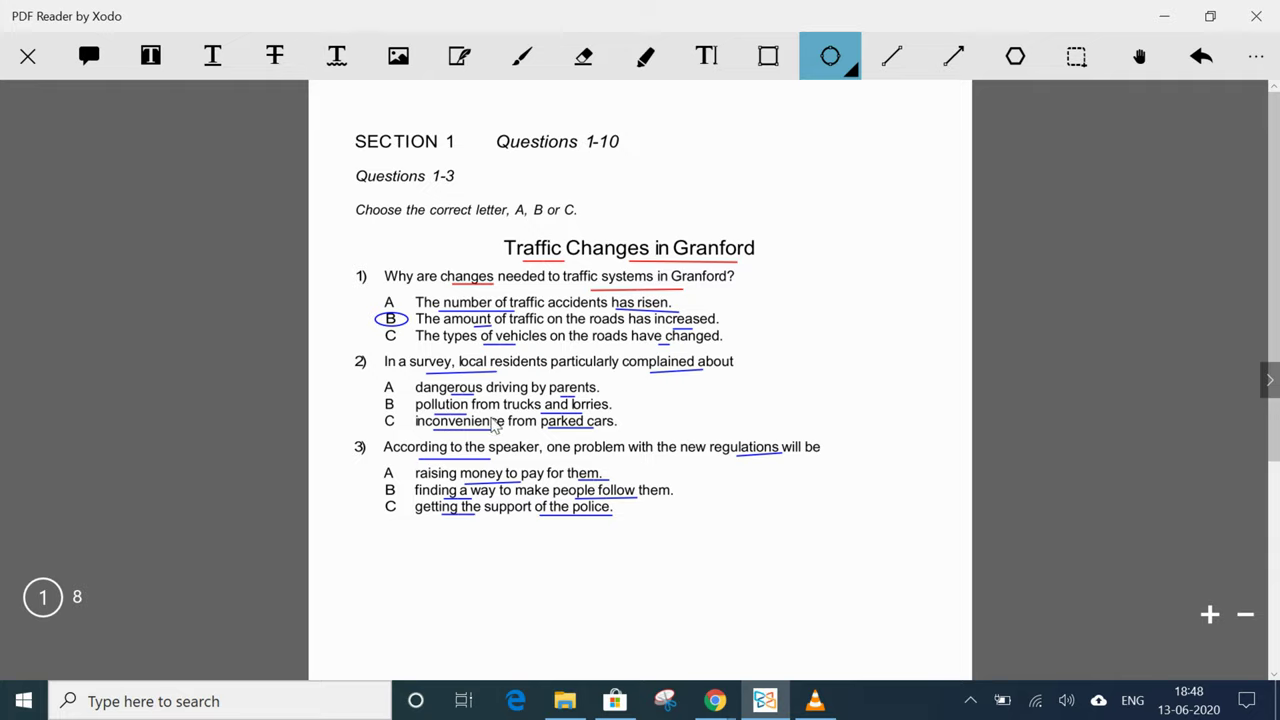
drag(374, 412, 405, 429)
drag(375, 481, 405, 499)
Step: Go to the map page and fit the whole page in view
click(1268, 380)
scroll(943, 386, down, 5)
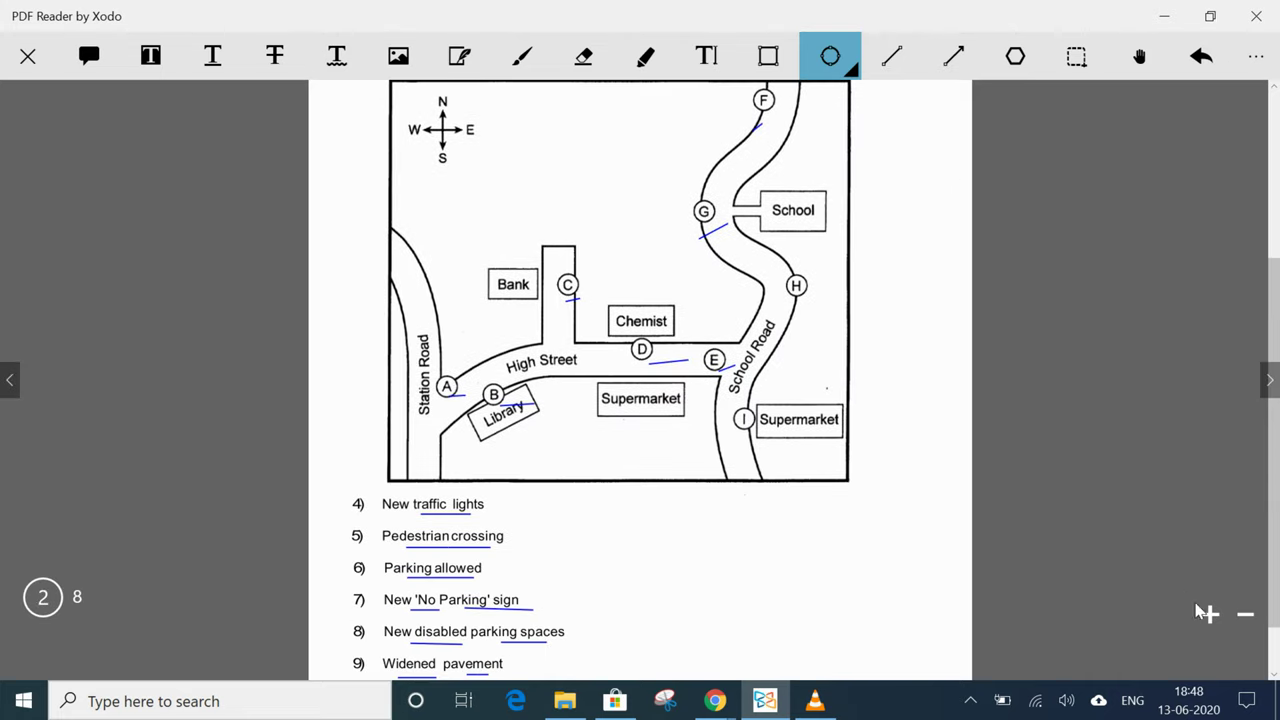
click(1246, 616)
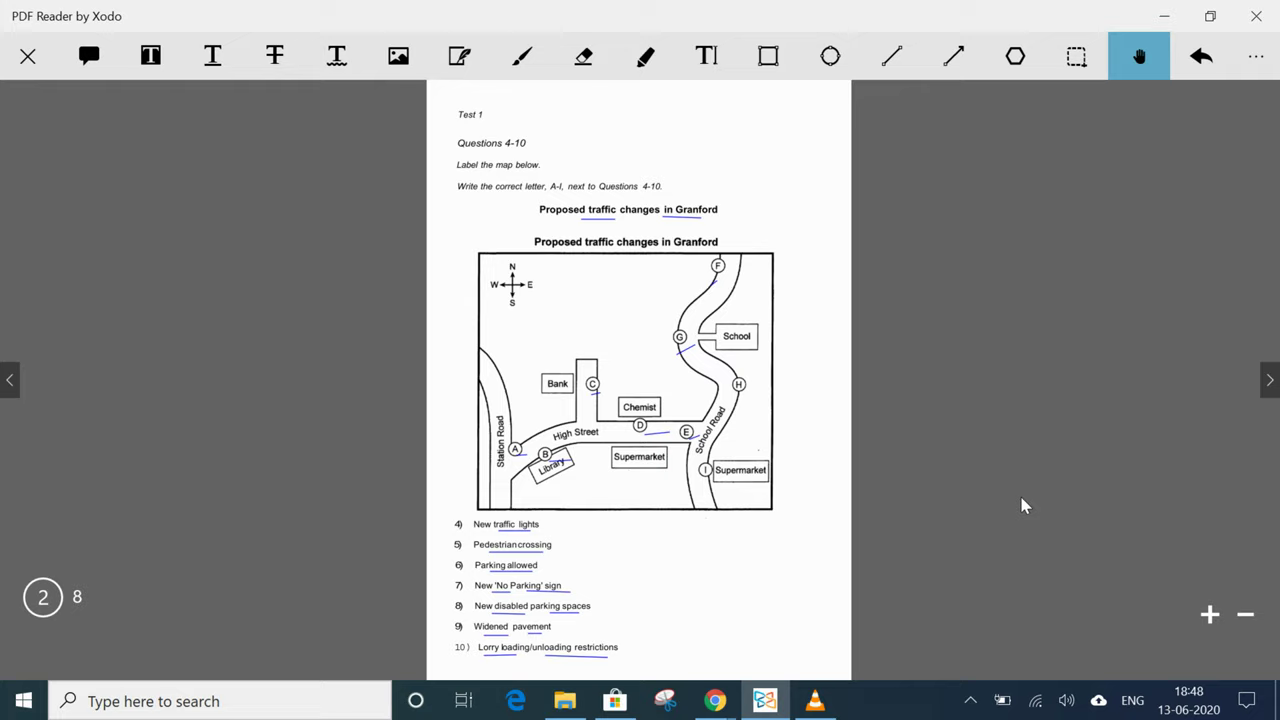
Step: Set the free-text annotation colour to blue on the map page
scroll(1020, 506, down, 1)
scroll(1020, 506, up, 2)
scroll(1020, 500, down, 1)
click(706, 57)
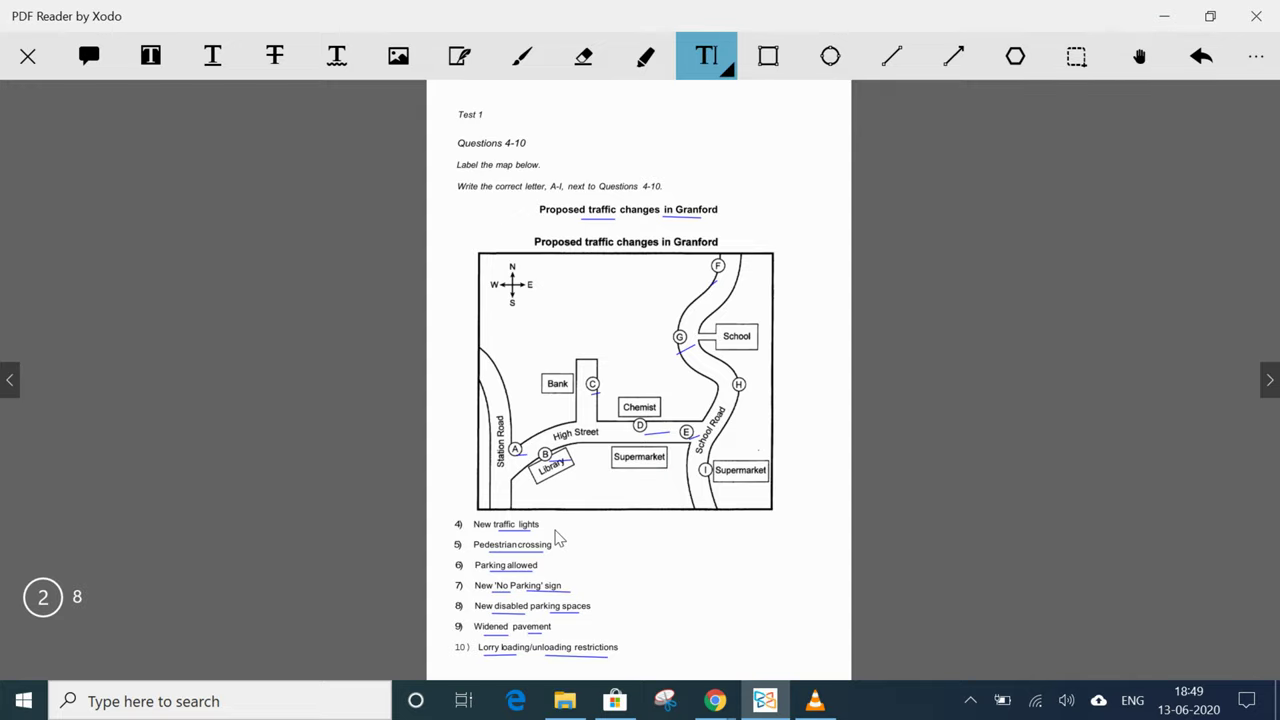
click(726, 74)
click(596, 178)
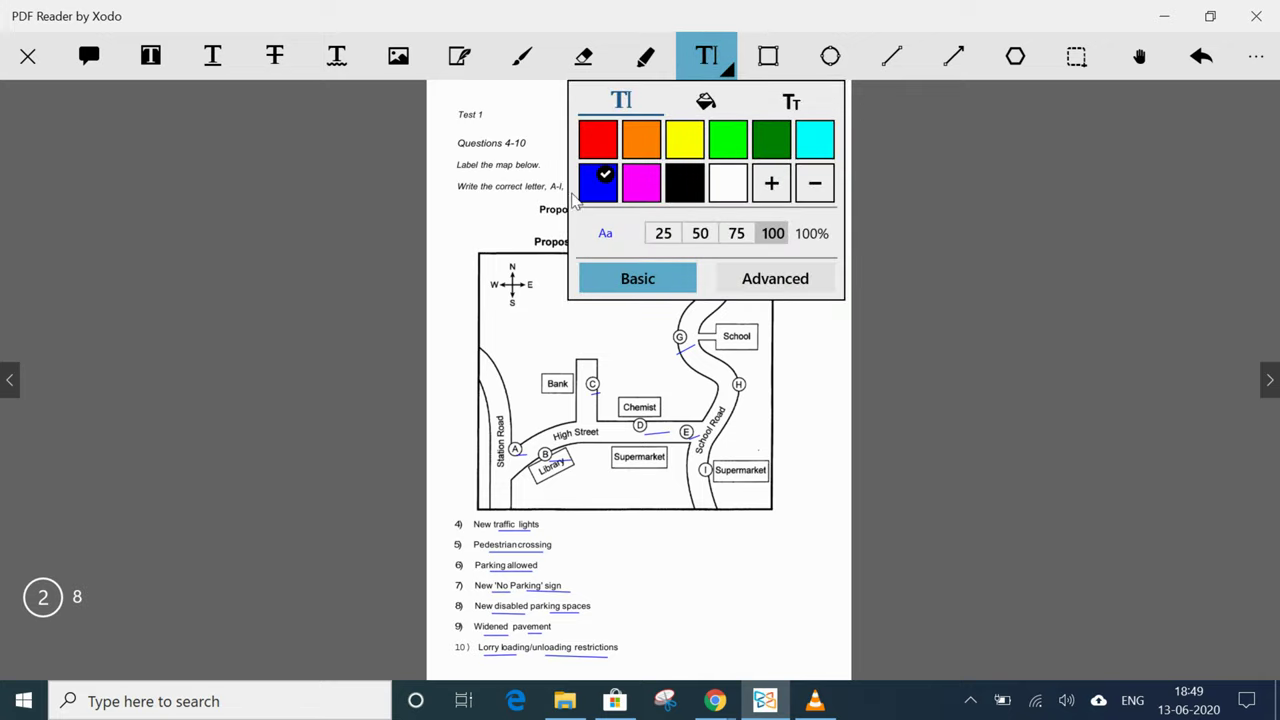
click(735, 578)
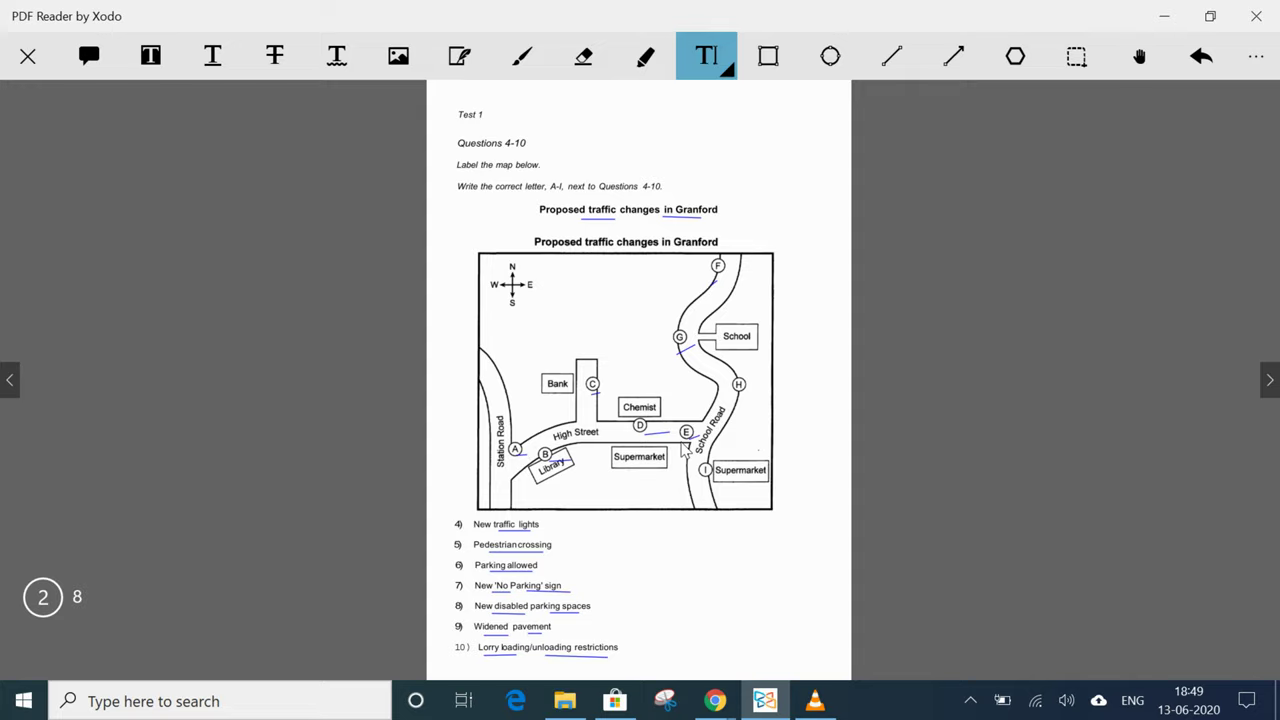
Step: Type answer letters E and D beside map items 4 and 5, and place a box by item 6
click(548, 525)
text(E)
click(557, 558)
click(600, 546)
text(D)
click(561, 568)
Step: Add answer letters B, G, C, H and I beside map items 6 through 10
click(593, 585)
click(586, 590)
text(G)
click(638, 607)
text(C)
click(564, 631)
text(H)
click(708, 633)
click(783, 640)
Step: On the Section 2 page, underline key words in question 11's options and question 12
click(1269, 379)
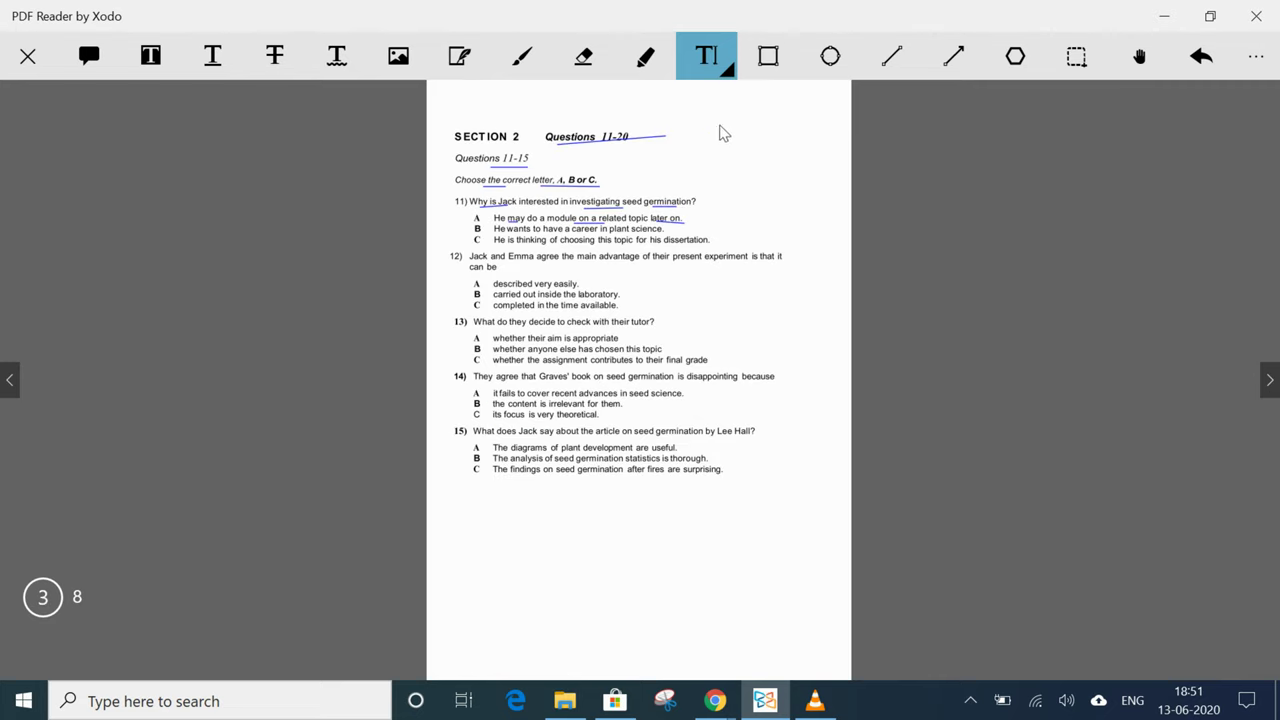
click(892, 56)
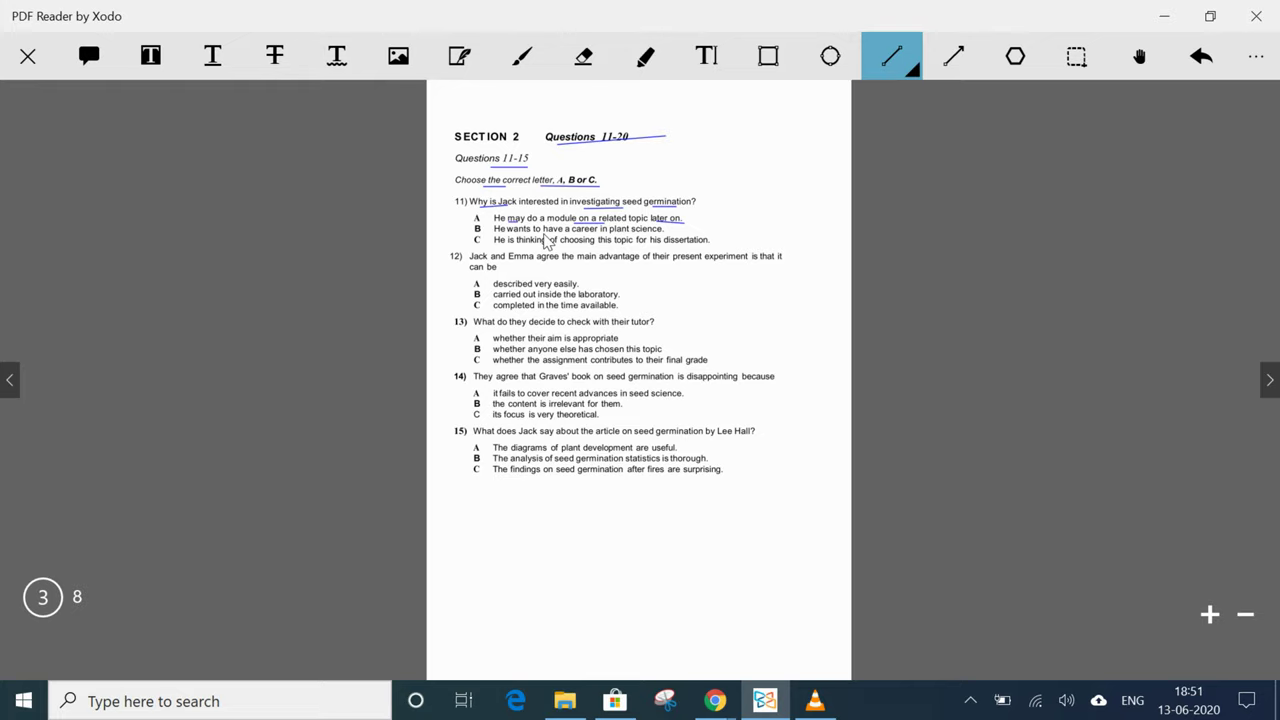
drag(543, 233, 615, 233)
drag(494, 244, 661, 244)
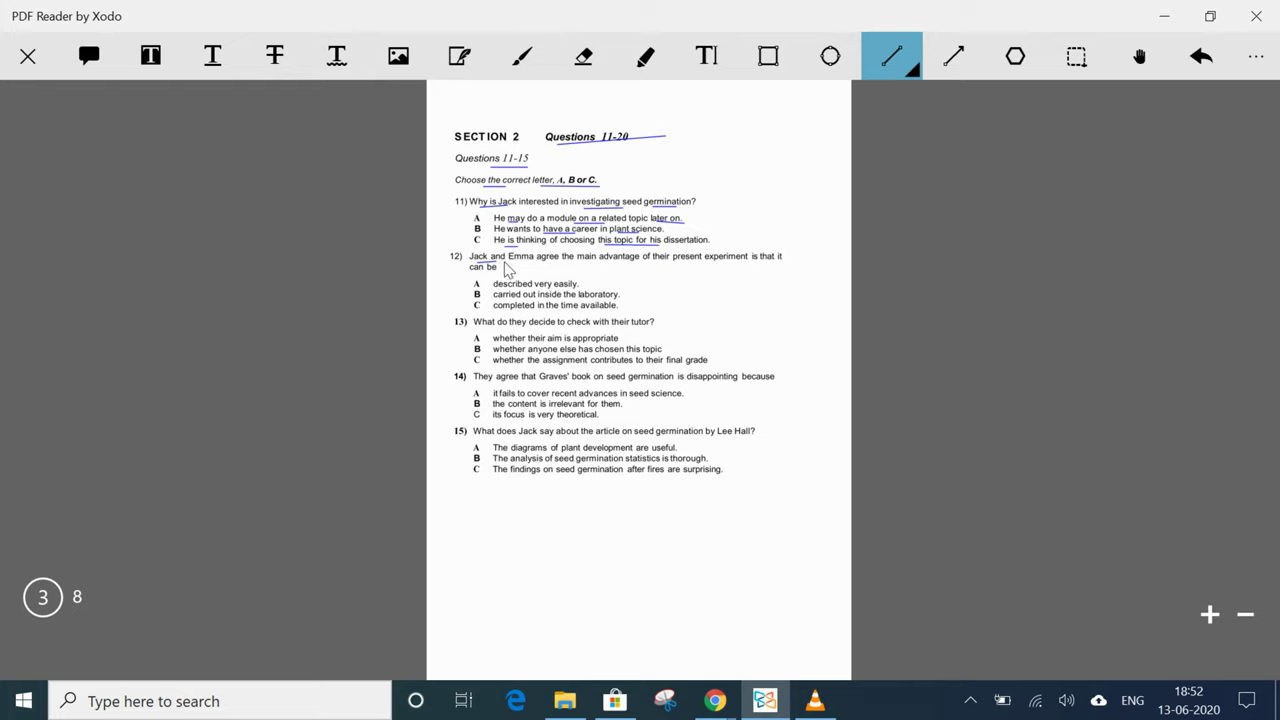
drag(470, 262, 702, 262)
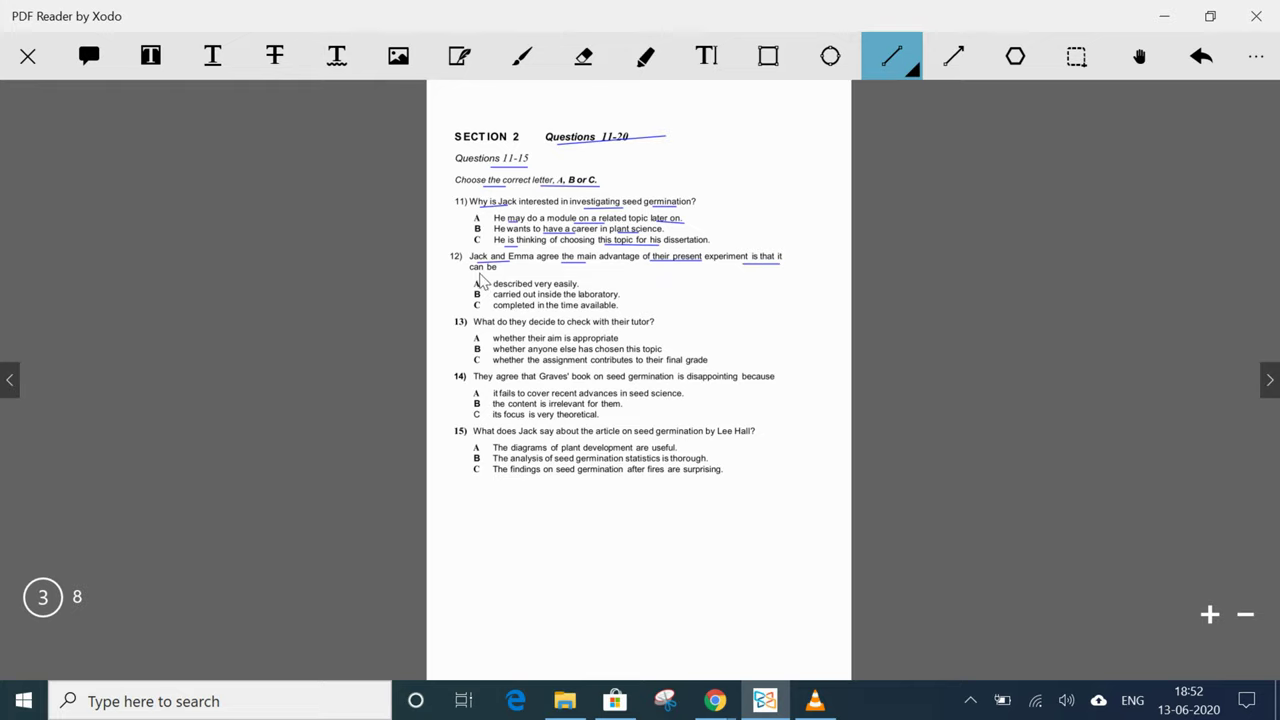
drag(470, 270, 595, 288)
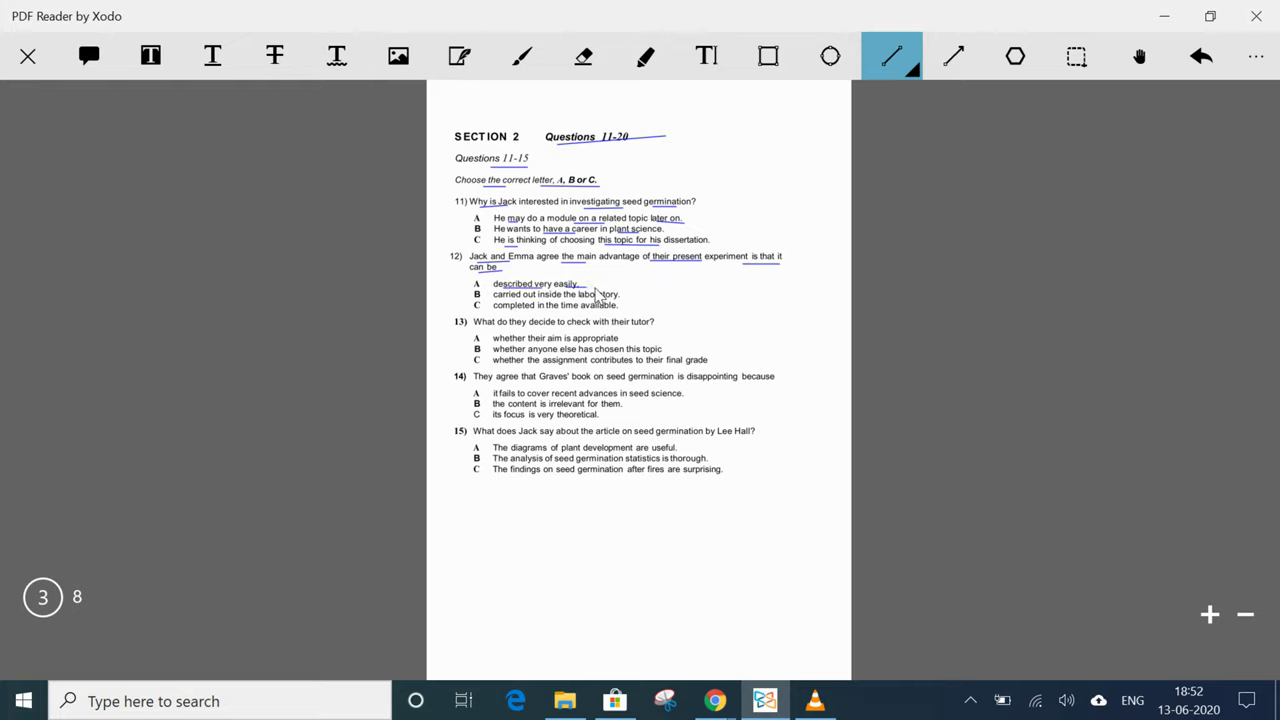
drag(493, 309, 620, 298)
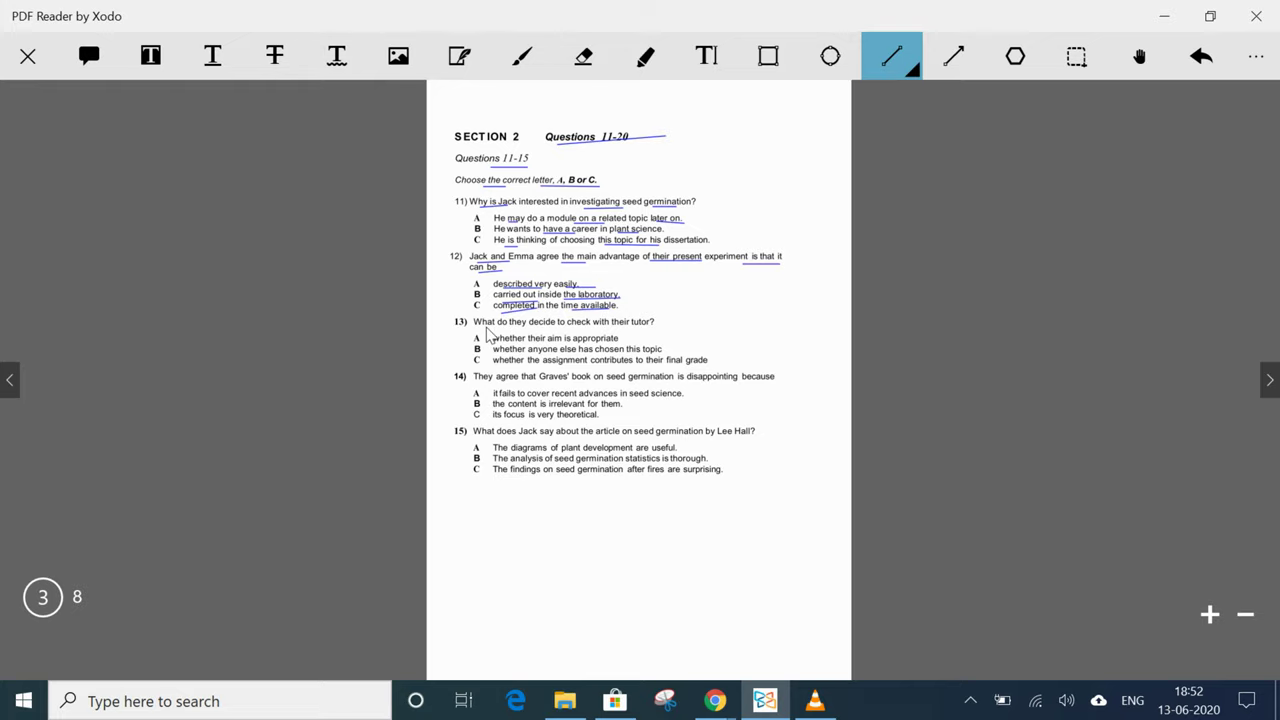
Step: Underline key words in question 13 and its options, plus 'They agree' in question 14
drag(487, 326, 507, 326)
drag(610, 326, 654, 326)
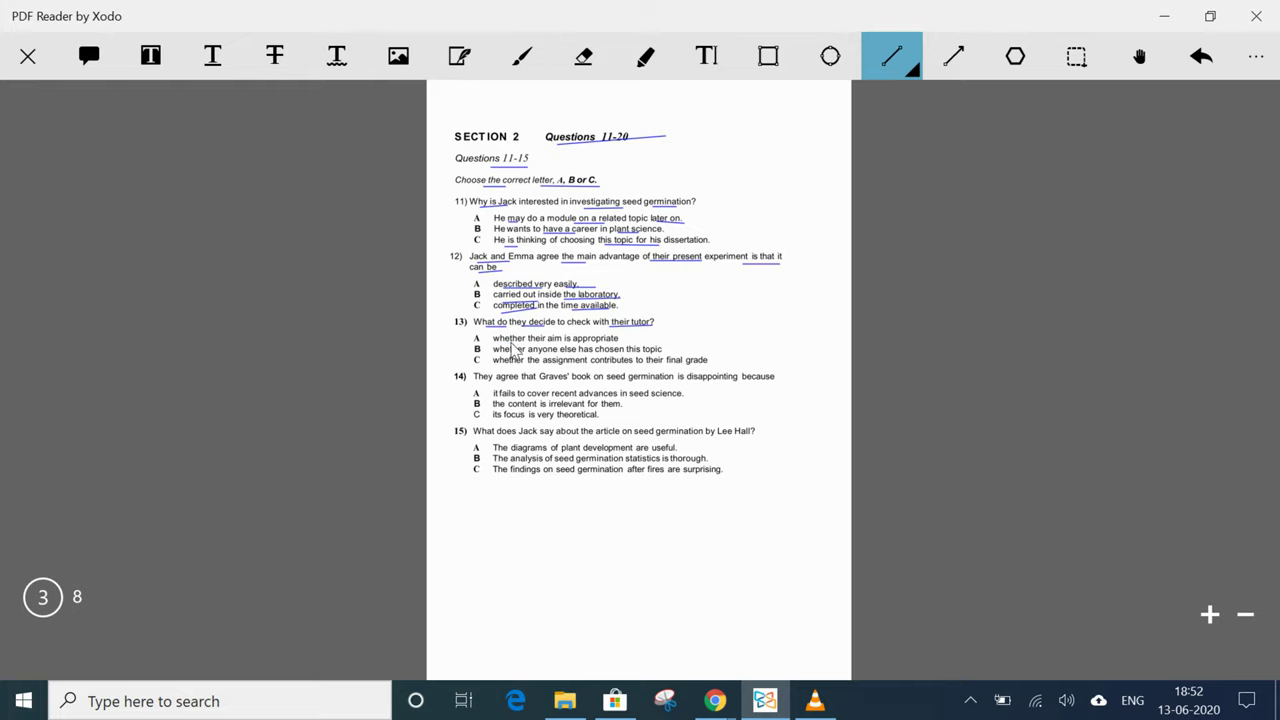
drag(493, 341, 628, 341)
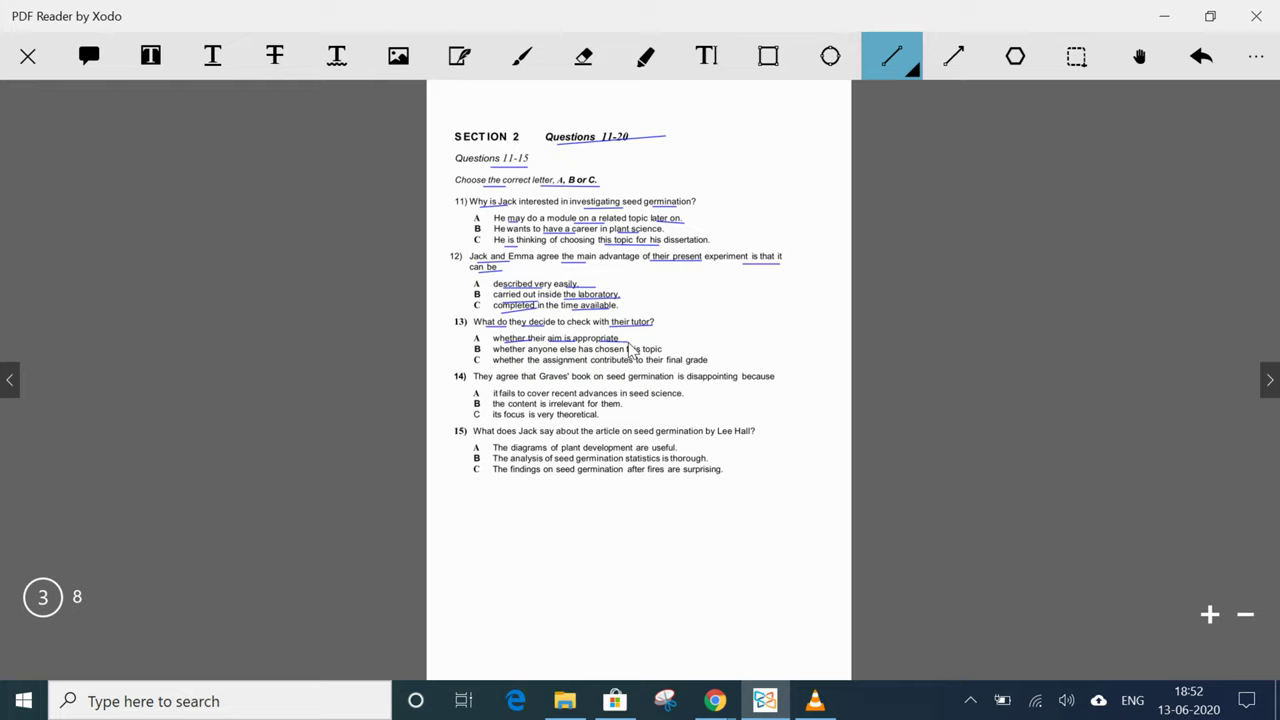
drag(494, 352, 608, 352)
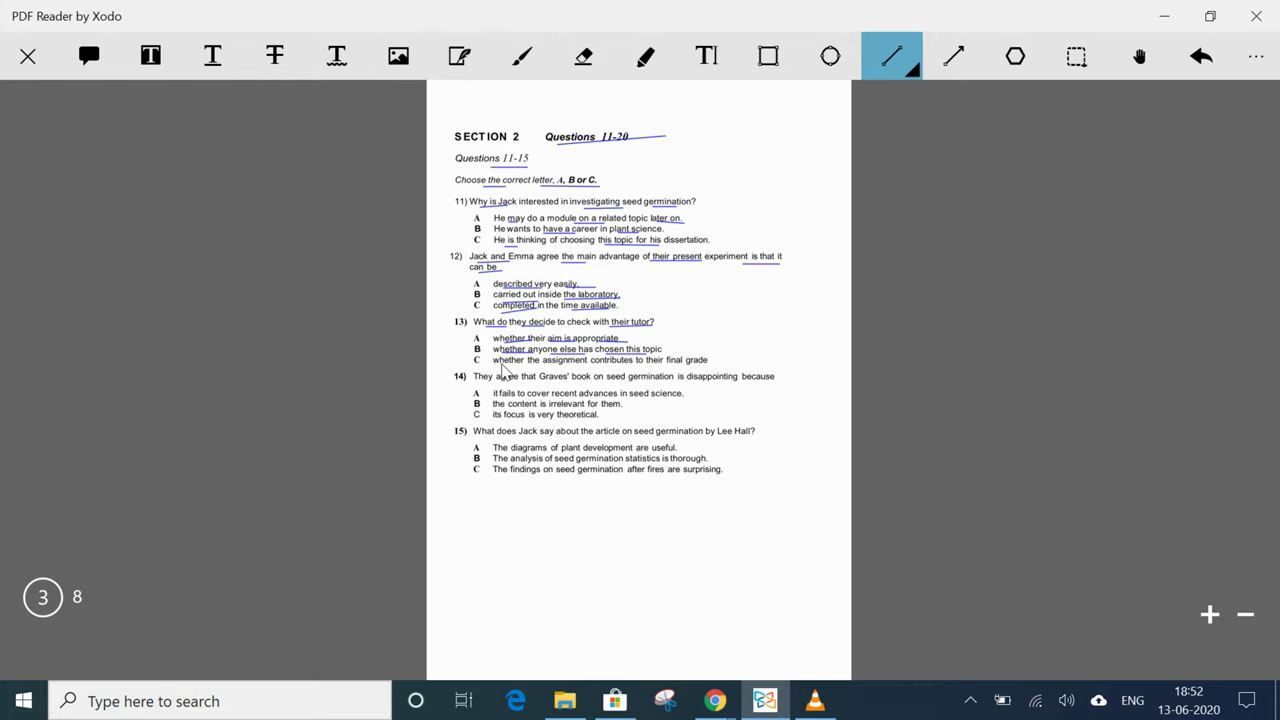
drag(495, 363, 708, 363)
drag(474, 381, 775, 381)
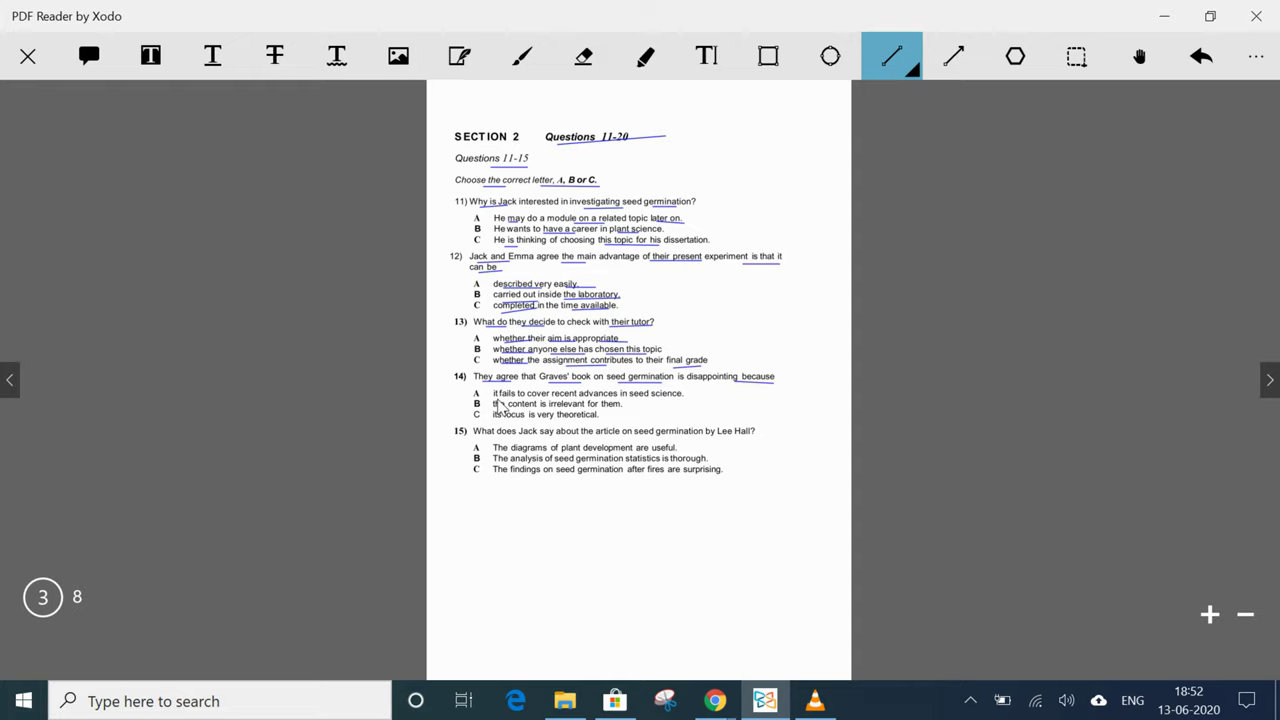
Step: Underline 'it fails', 'in seed science', 'irrelevant' and 'its focus' in question 14's options
drag(495, 398, 517, 398)
drag(621, 398, 683, 398)
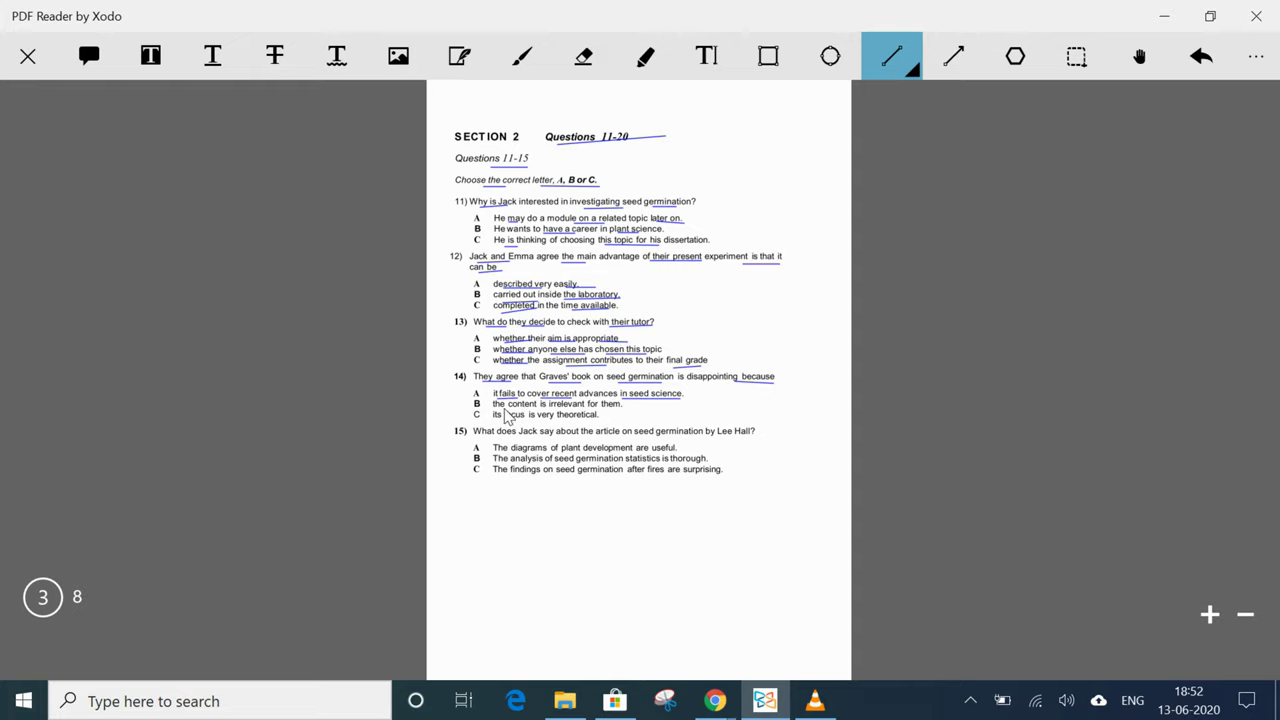
drag(505, 409, 621, 409)
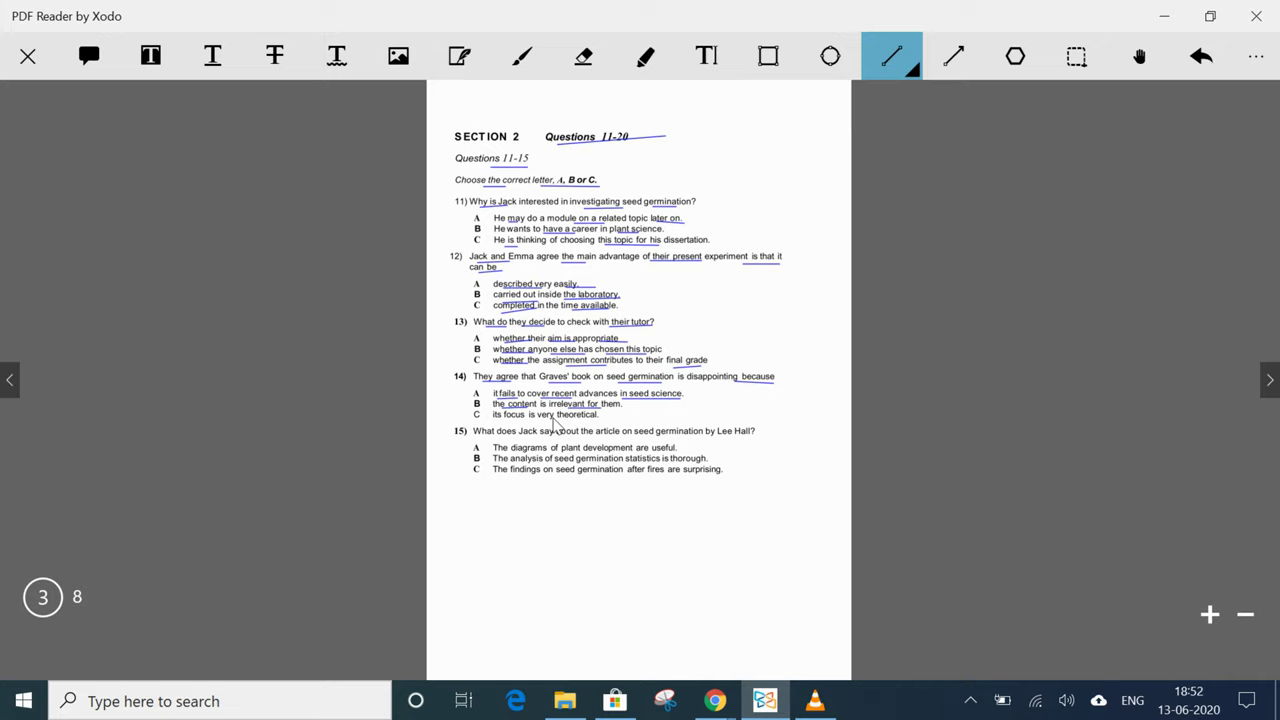
drag(497, 420, 525, 420)
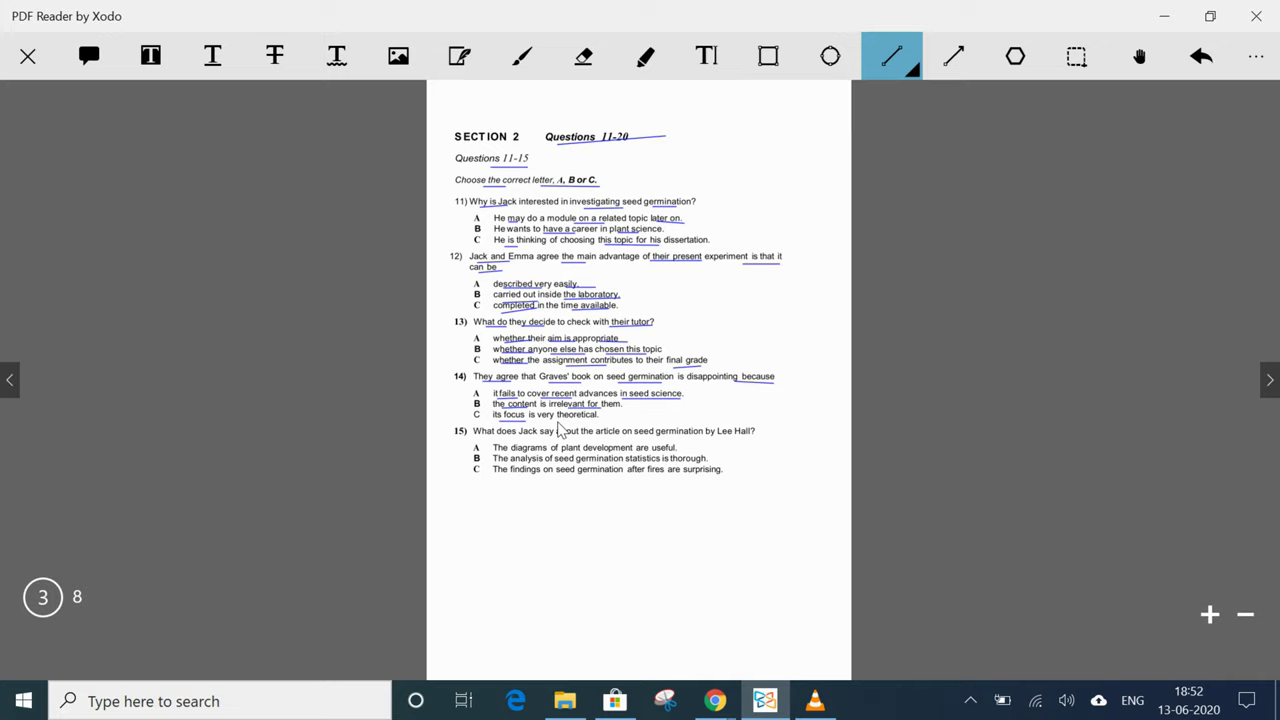
click(565, 425)
click(560, 450)
Step: Underline key words in question 15's stem and options A and C
drag(475, 436, 621, 436)
drag(510, 452, 547, 452)
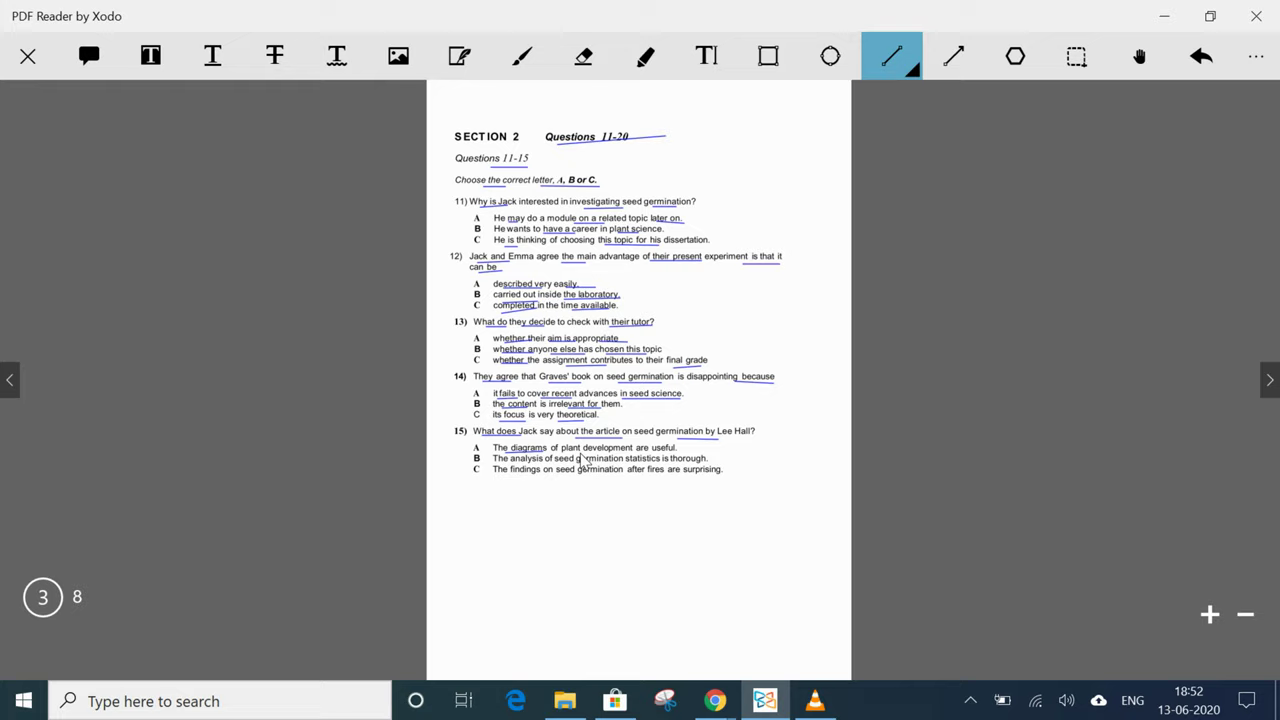
drag(660, 453, 678, 453)
drag(512, 474, 562, 474)
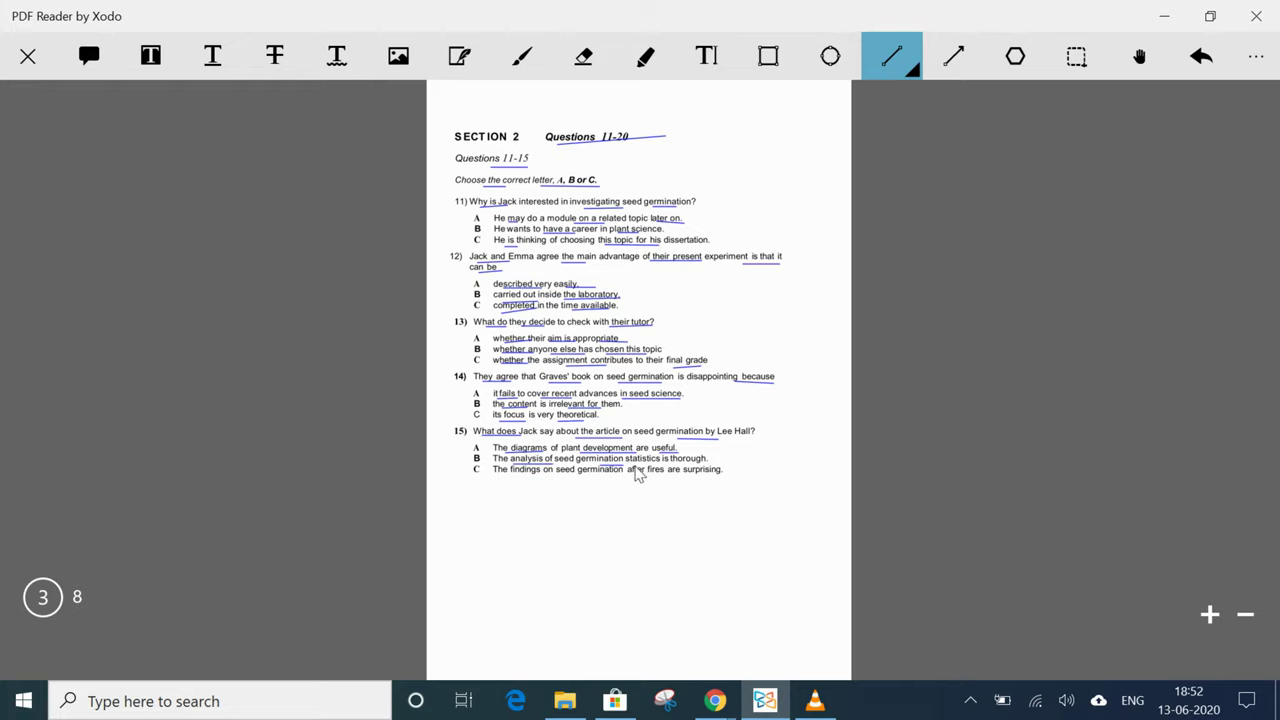
drag(640, 474, 712, 472)
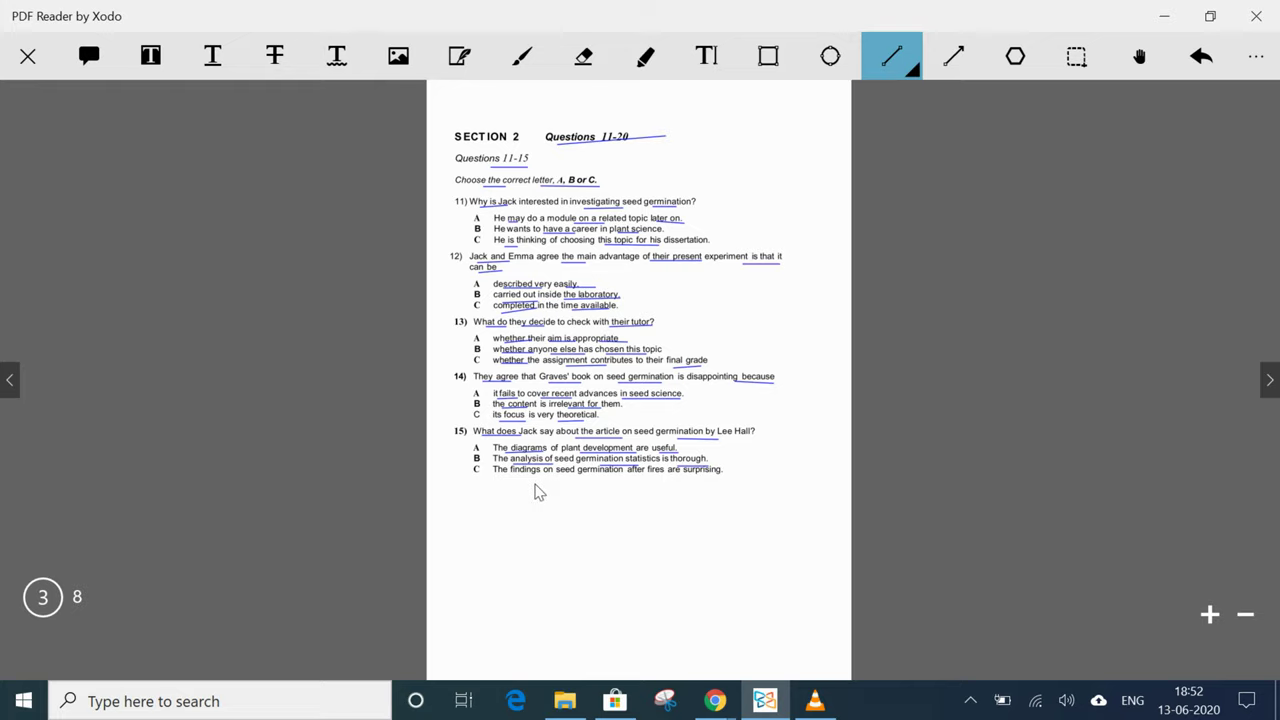
drag(506, 475, 703, 479)
Step: Lengthen the underline under option B of question 11
drag(545, 225, 588, 227)
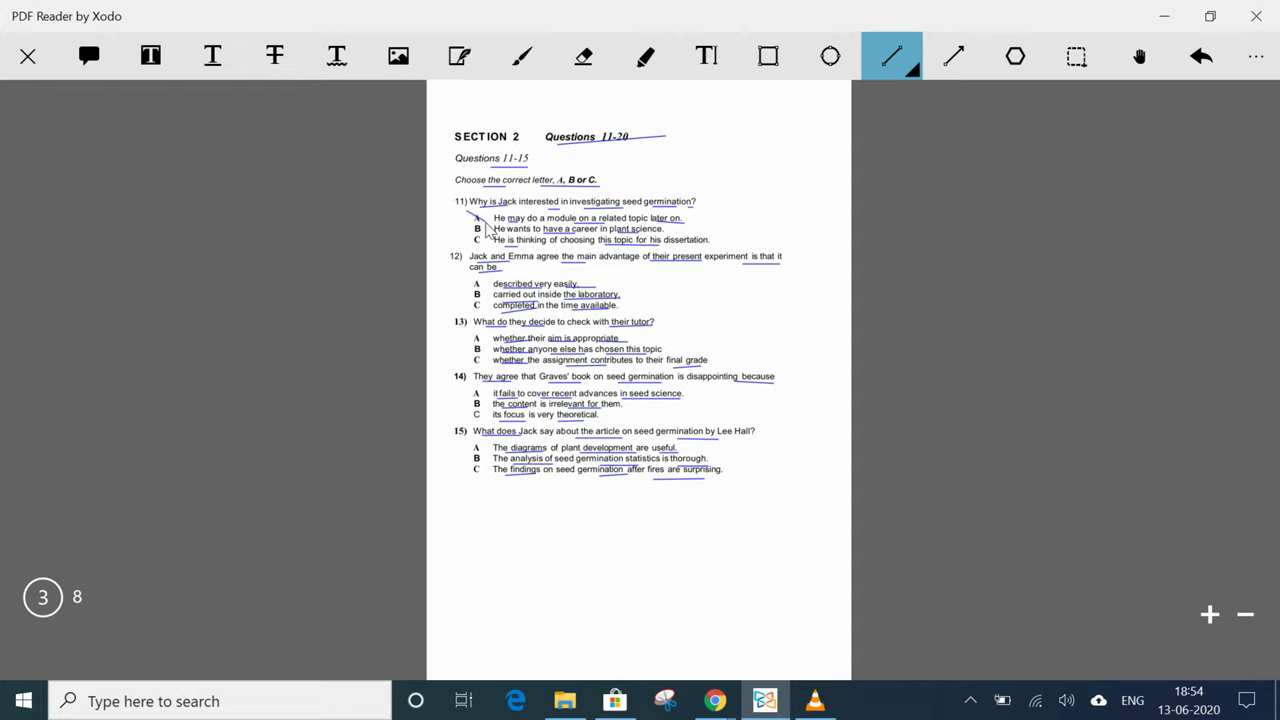
Step: Draw ellipses around option A for question 11 and option C for question 12
click(830, 56)
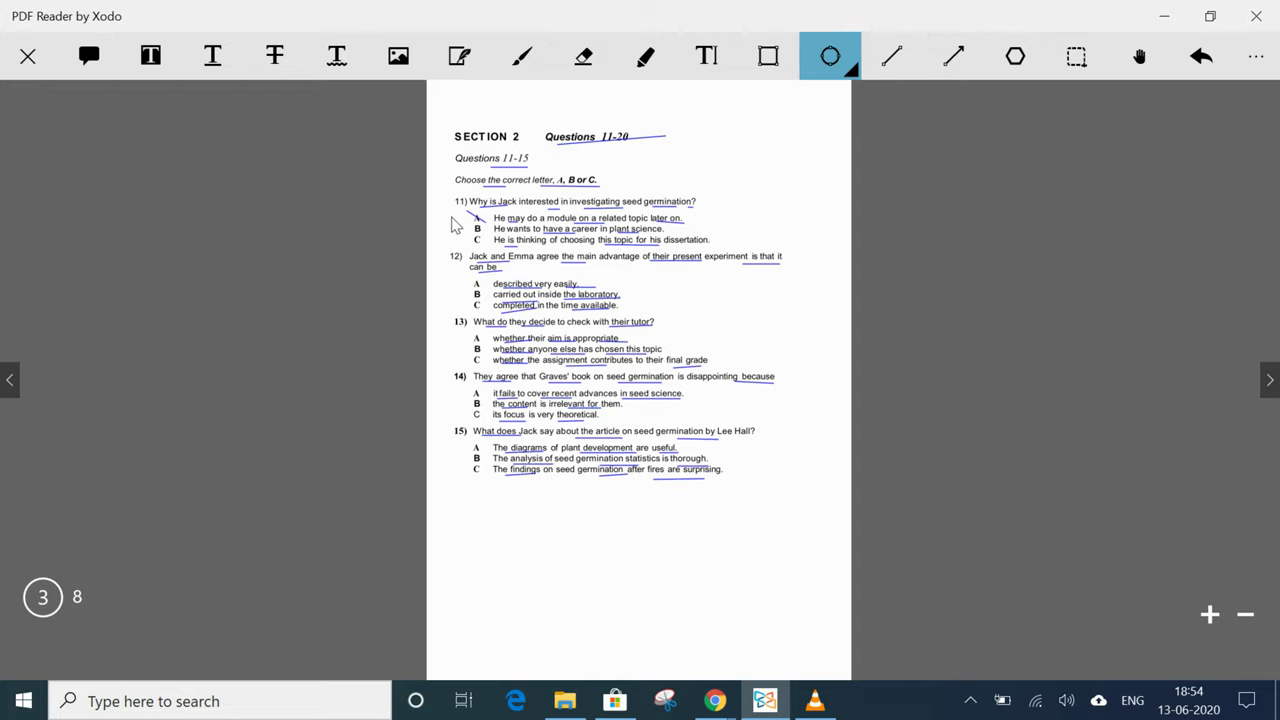
drag(464, 208, 488, 227)
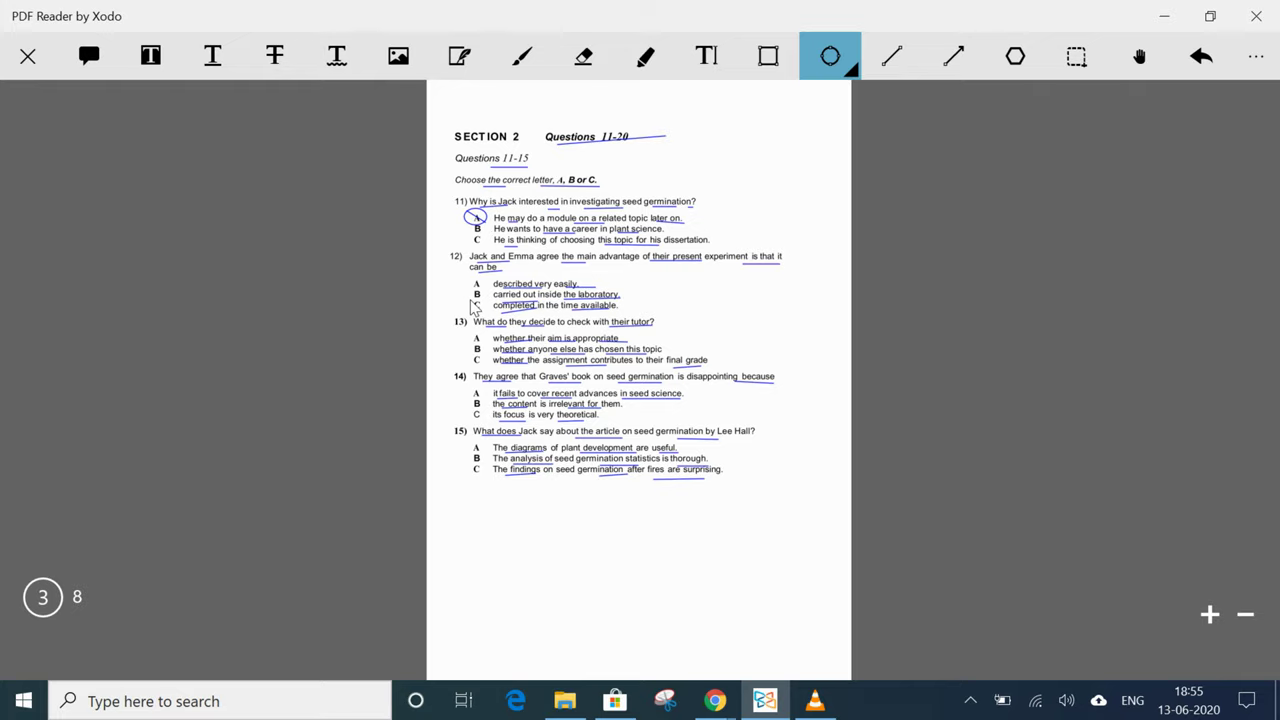
drag(470, 299, 487, 311)
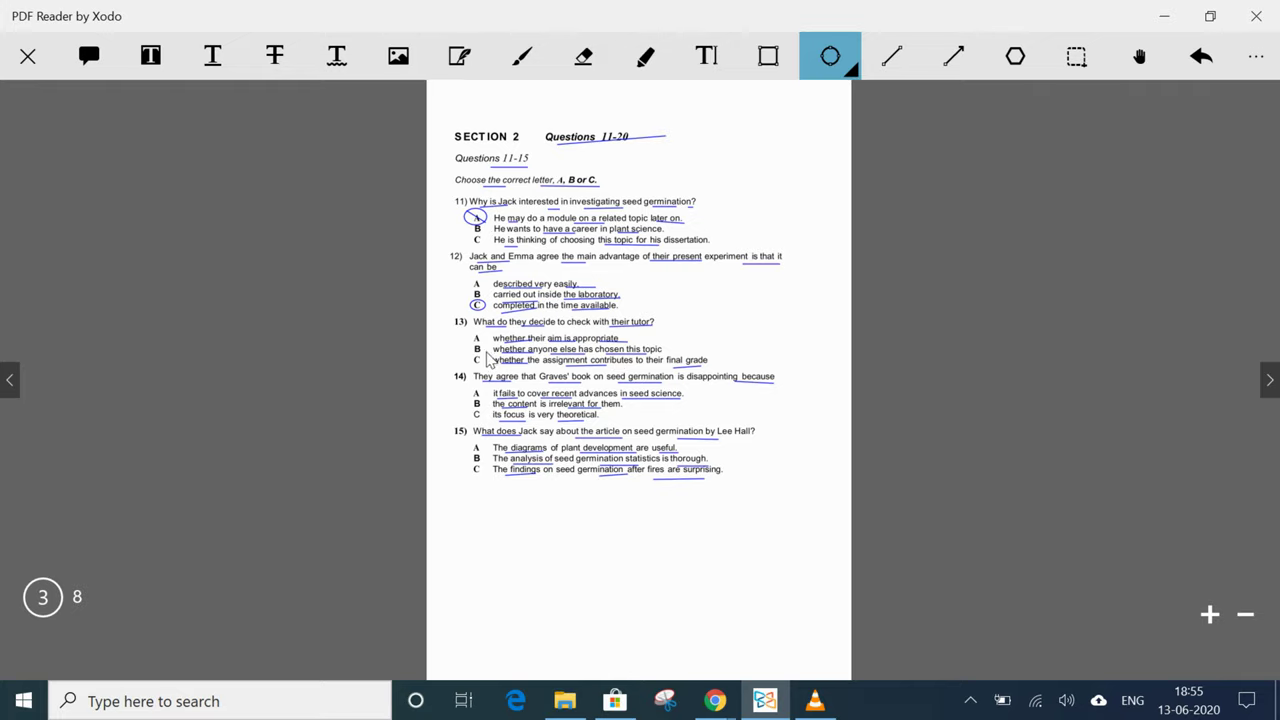
Step: Draw ellipses around options 13B, 14C and 15B
drag(466, 341, 489, 357)
drag(468, 410, 486, 420)
drag(467, 451, 487, 465)
Step: On the Questions 16-20 page, underline key words in the instructions and the answer box
click(1264, 388)
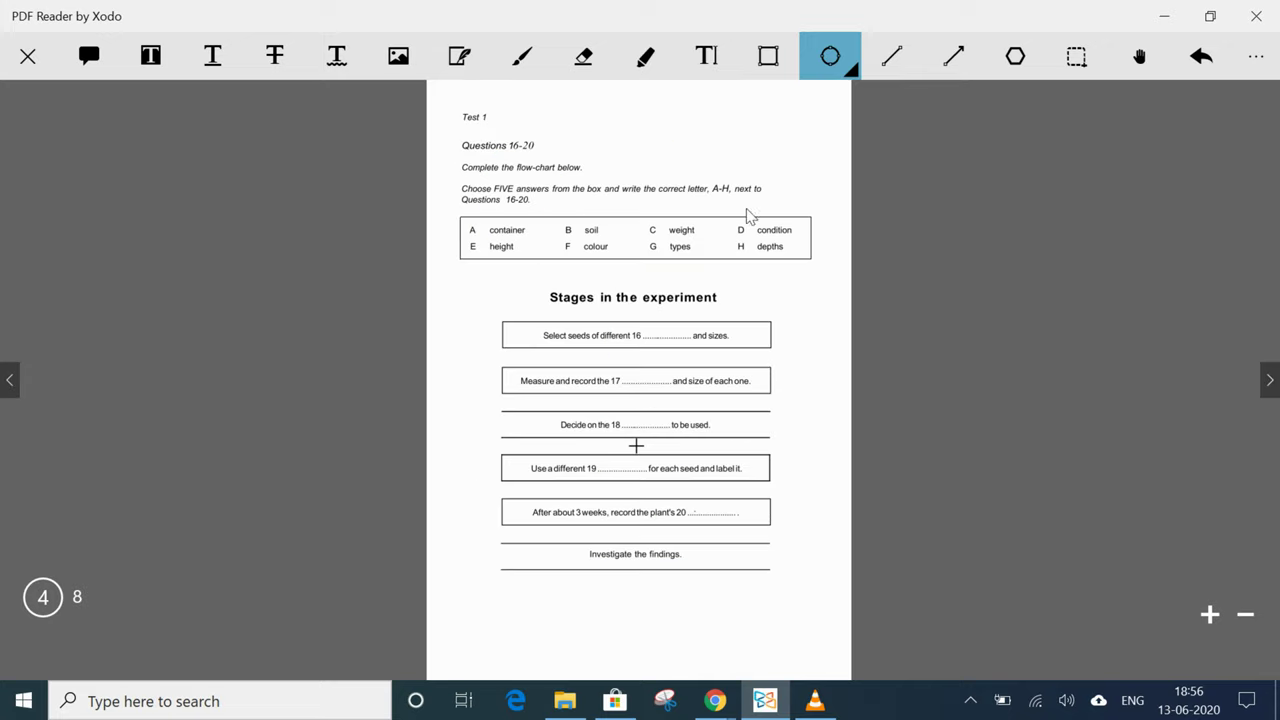
click(900, 60)
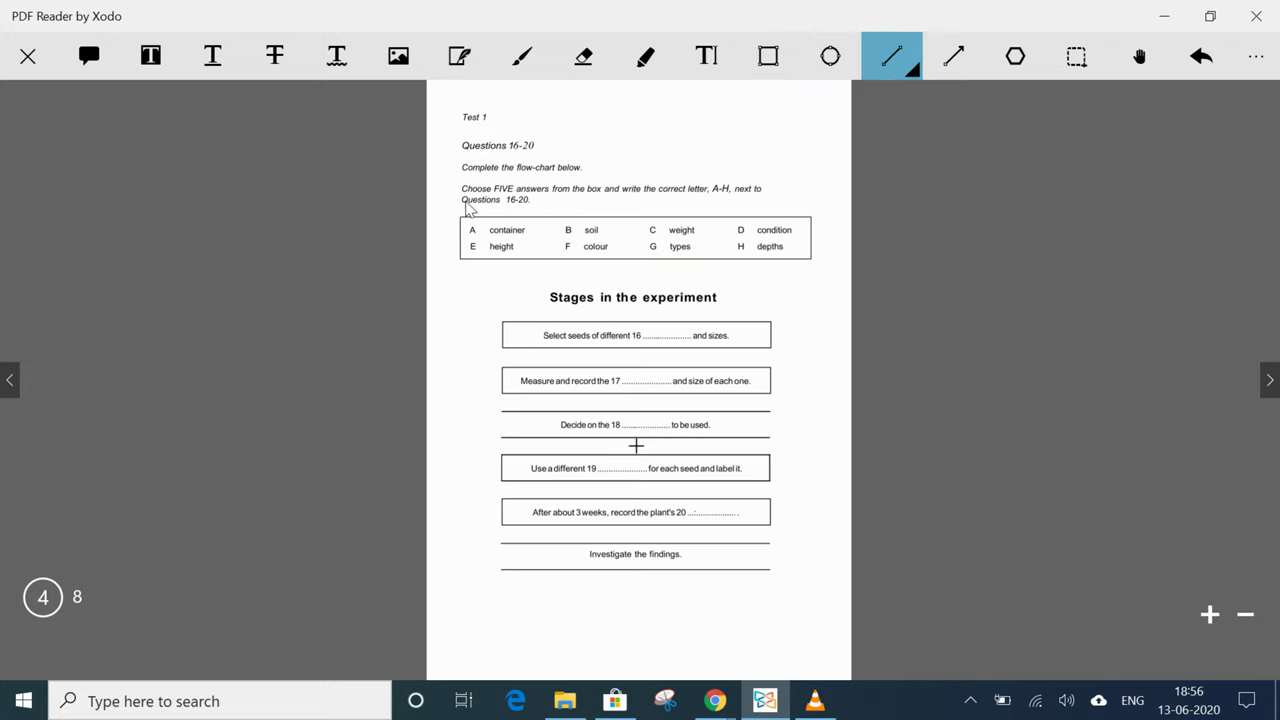
drag(505, 191, 563, 191)
drag(688, 192, 766, 192)
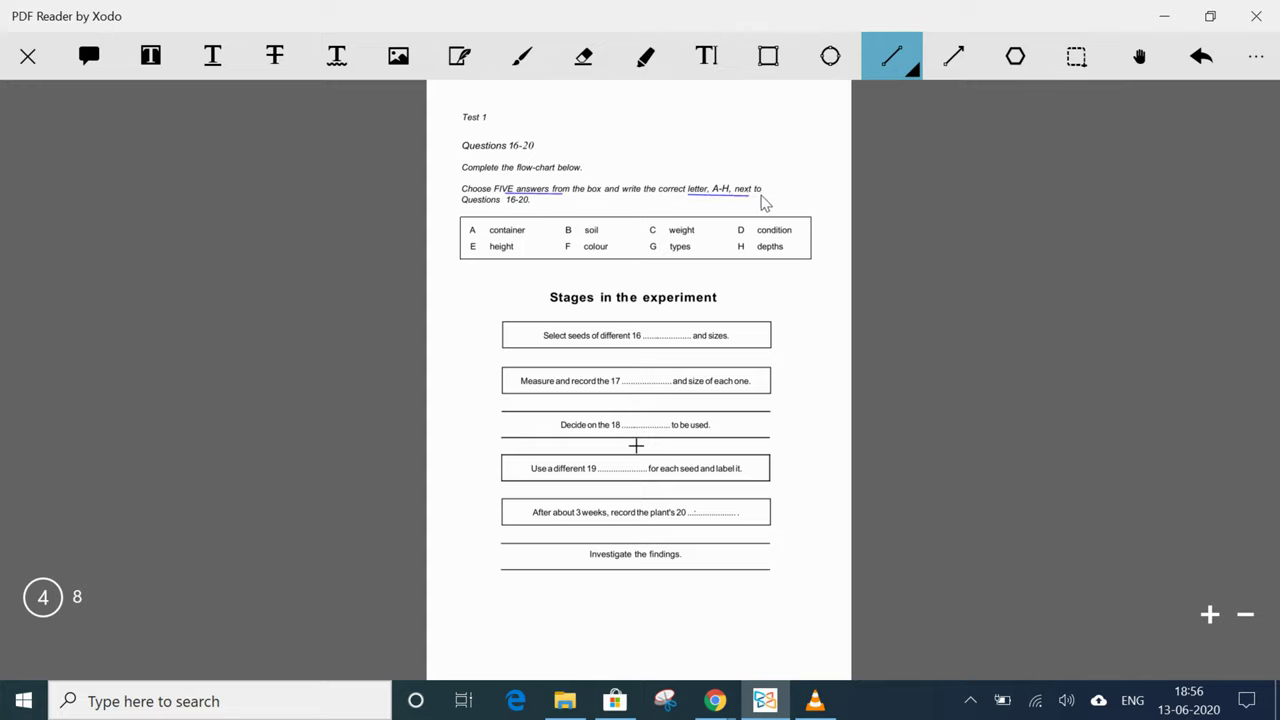
mouse_move(505, 203)
mouse_down()
mouse_move(531, 203)
mouse_move(525, 238)
mouse_move(738, 231)
mouse_move(791, 238)
mouse_move(789, 254)
mouse_up()
drag(670, 254, 690, 254)
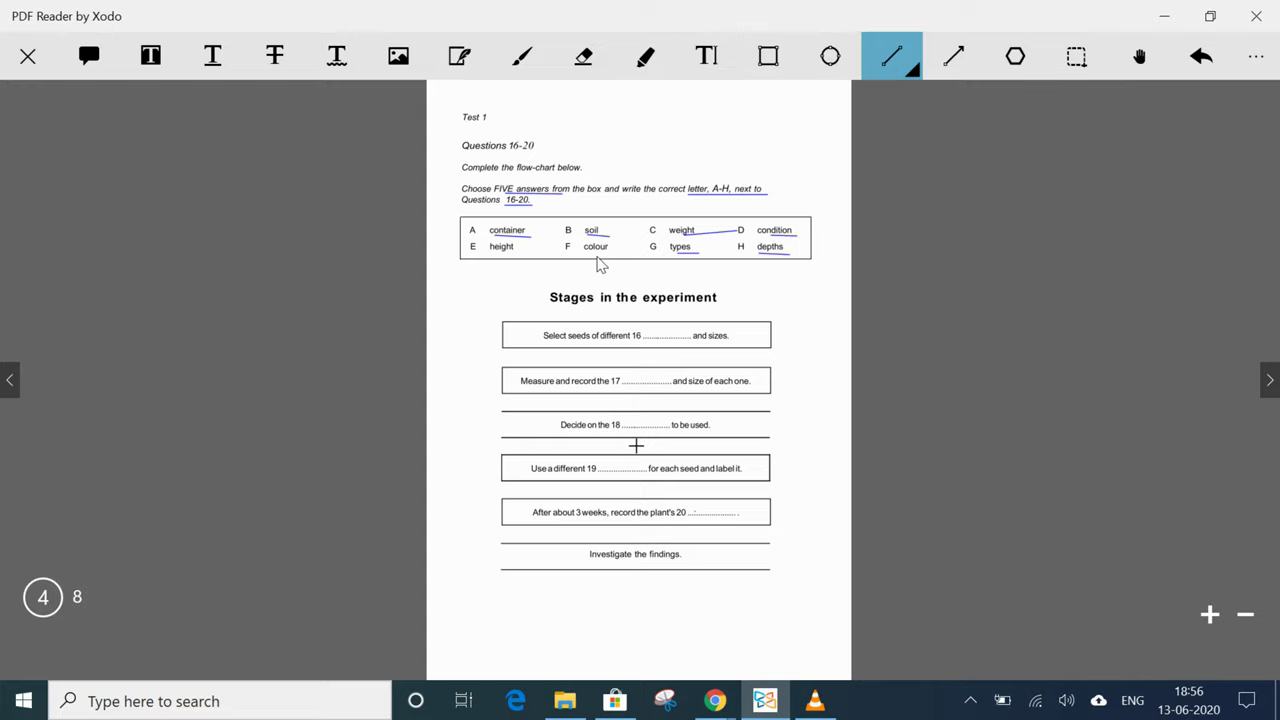
drag(593, 254, 622, 254)
drag(490, 254, 513, 254)
Step: Underline key words in each of the five flow-chart stages
drag(702, 341, 727, 341)
drag(546, 389, 593, 389)
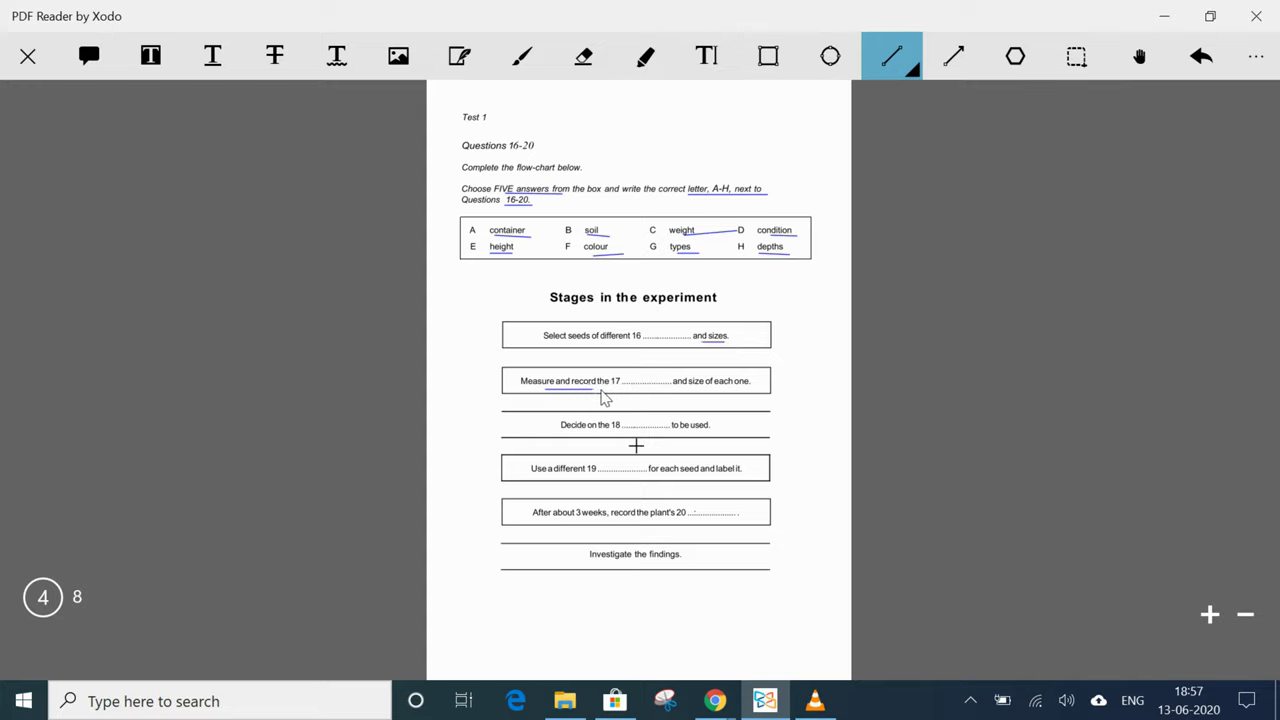
drag(690, 386, 726, 385)
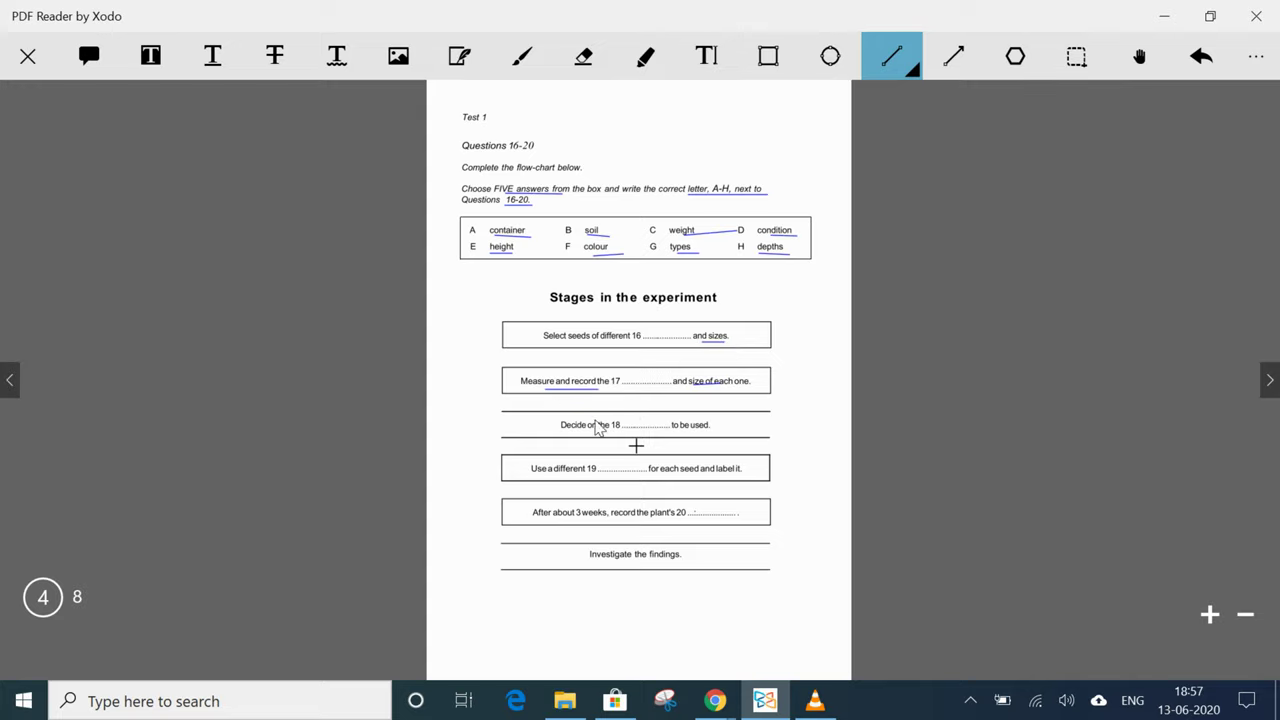
drag(573, 431, 620, 431)
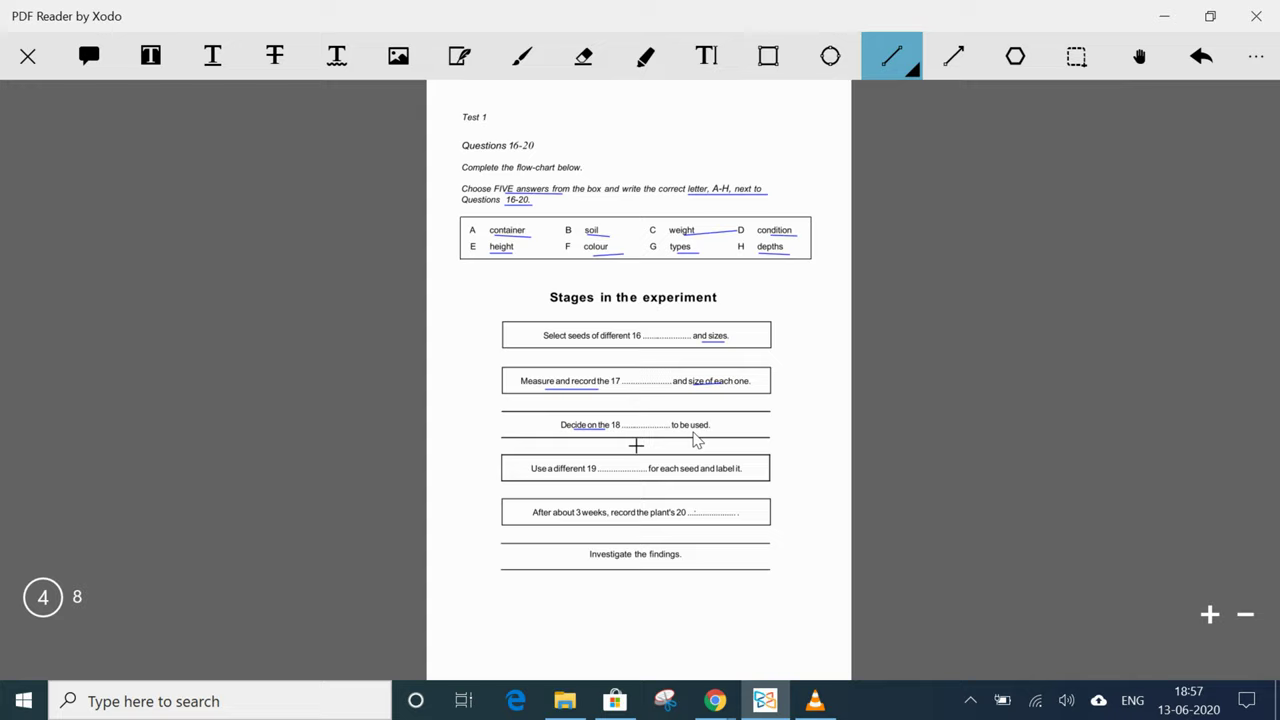
drag(709, 431, 672, 431)
drag(548, 475, 584, 475)
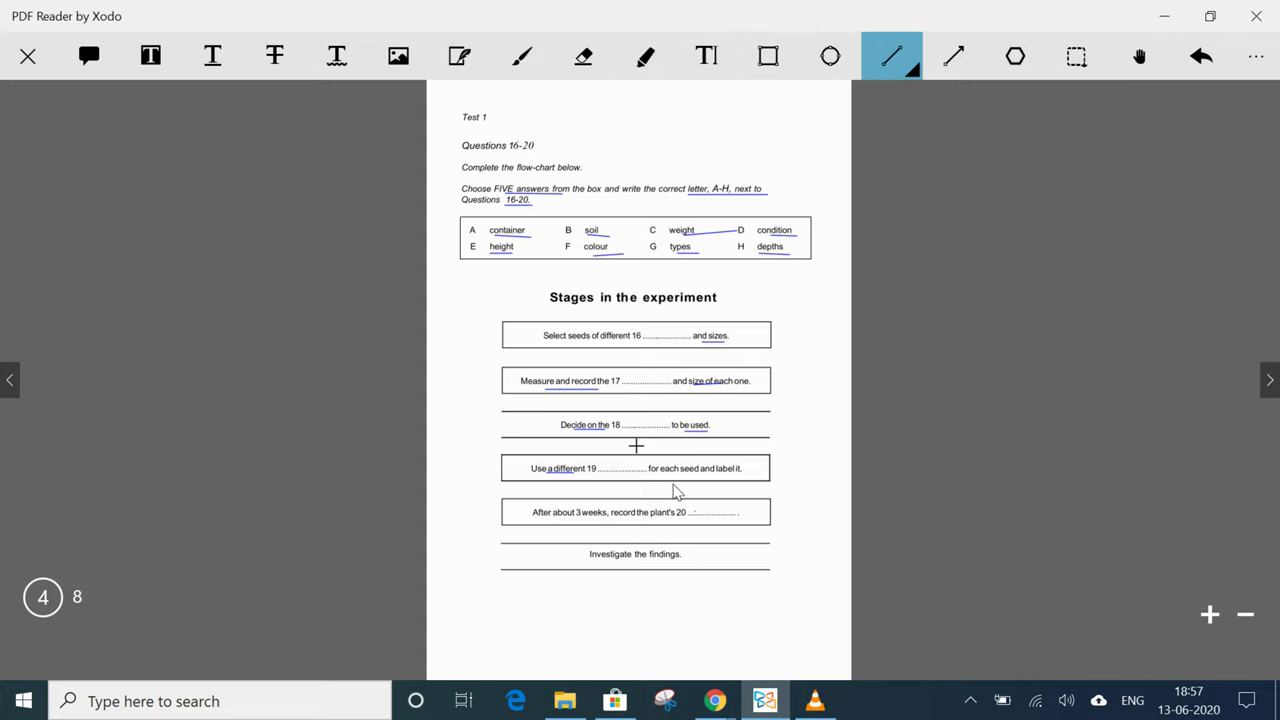
drag(662, 476, 742, 476)
drag(547, 519, 692, 519)
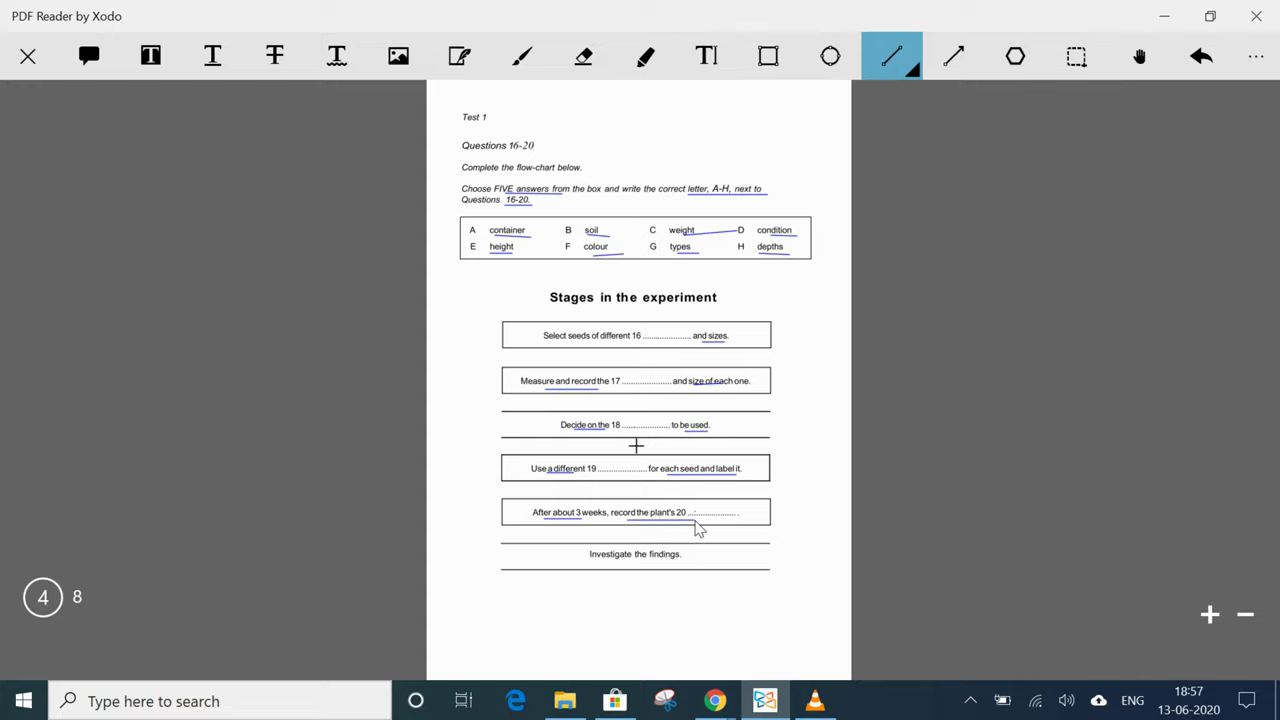
drag(605, 561, 645, 561)
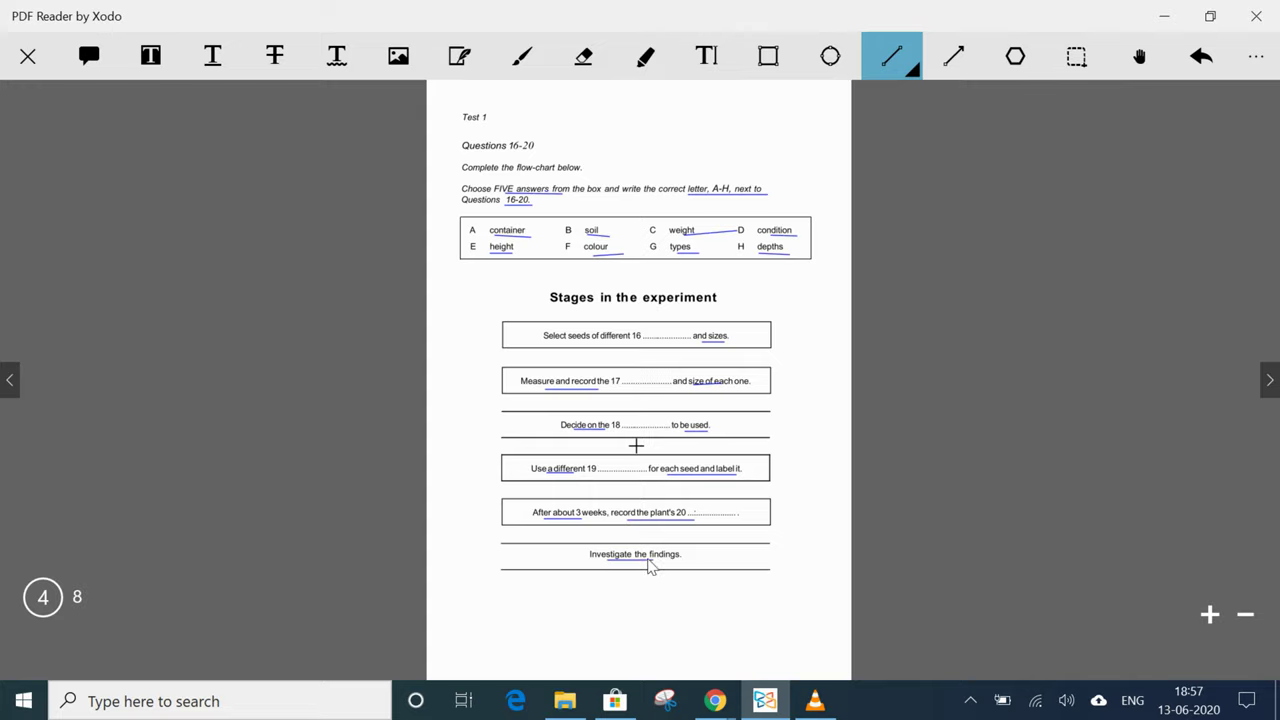
Step: Add free-text answers G at blank 16 and E at blank 17
click(708, 60)
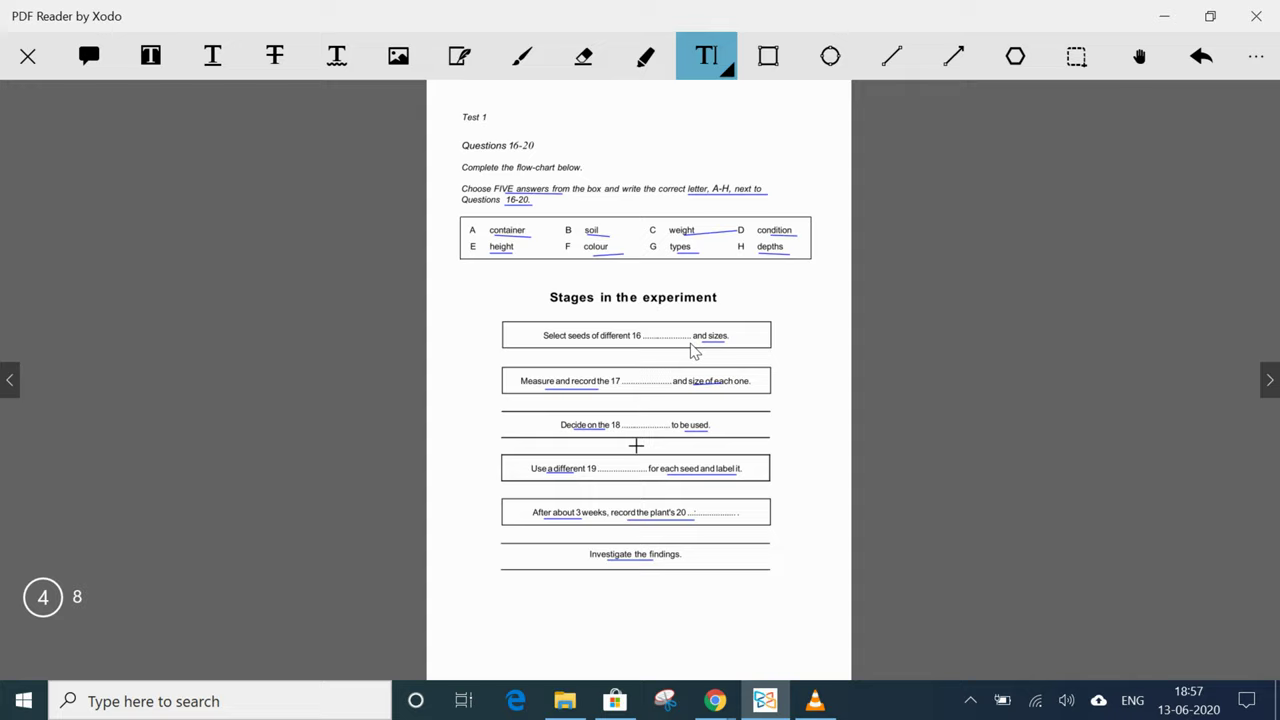
click(650, 336)
text(G)
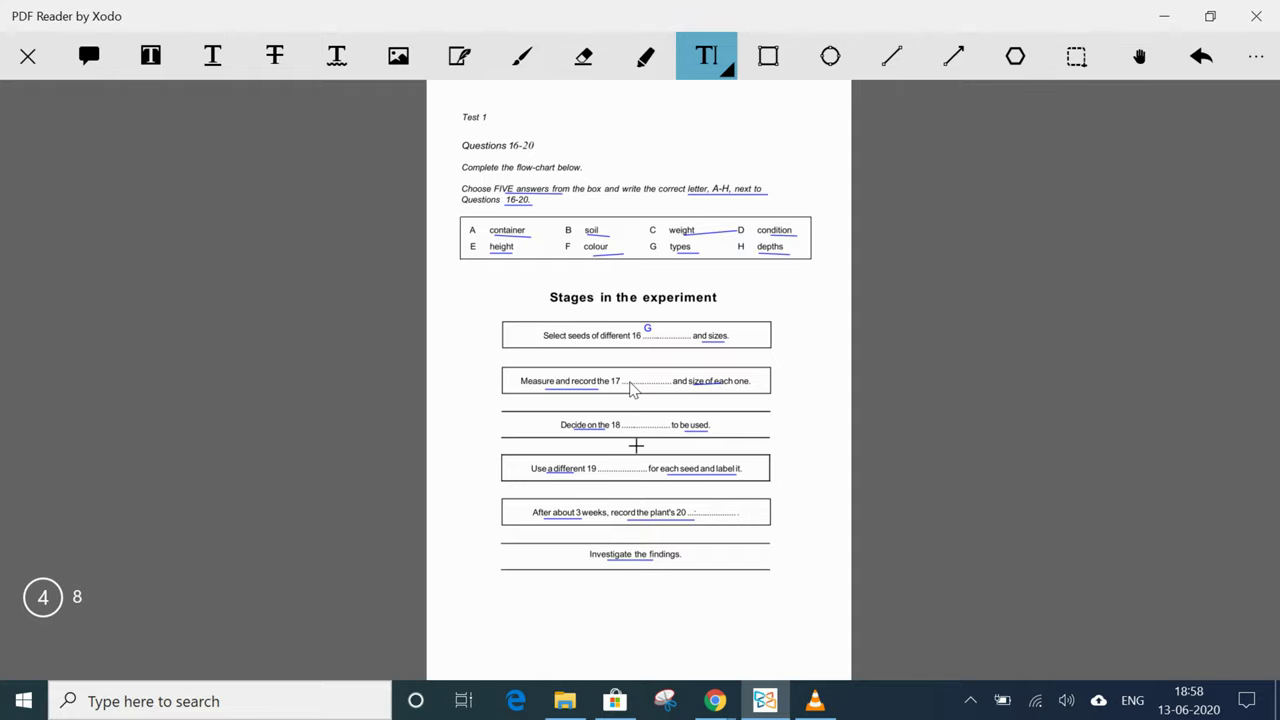
click(632, 381)
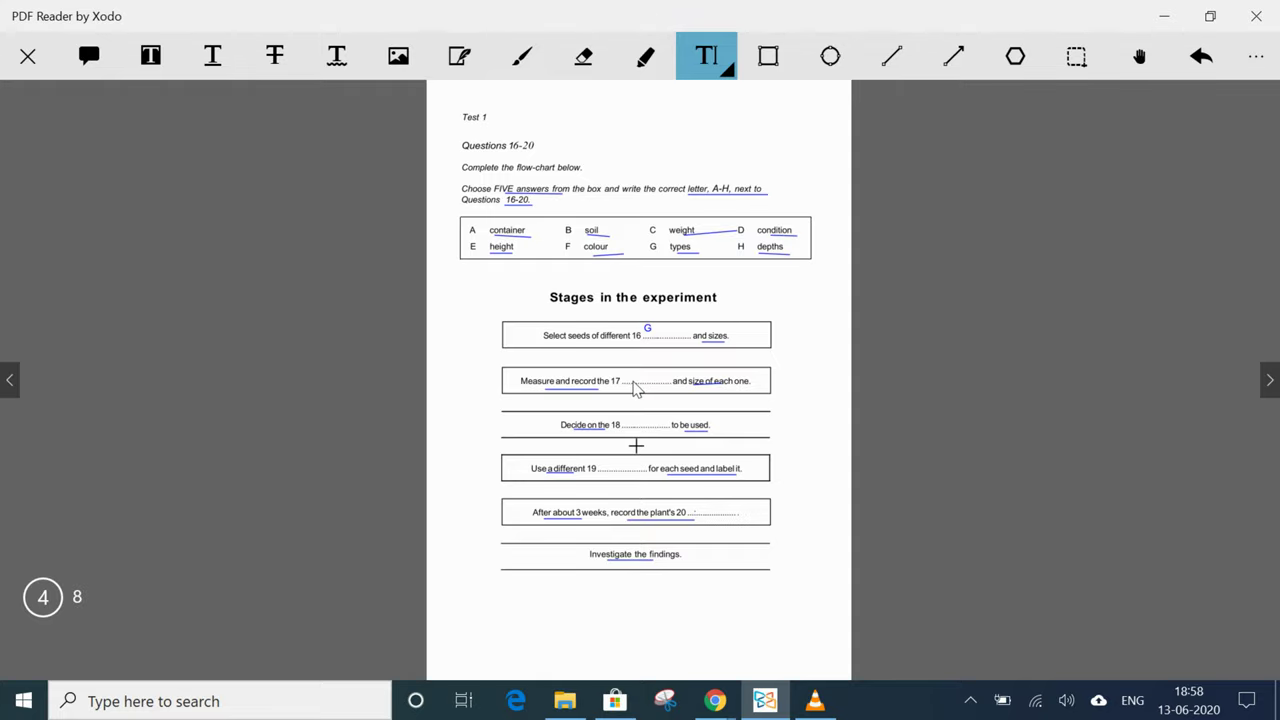
text(E)
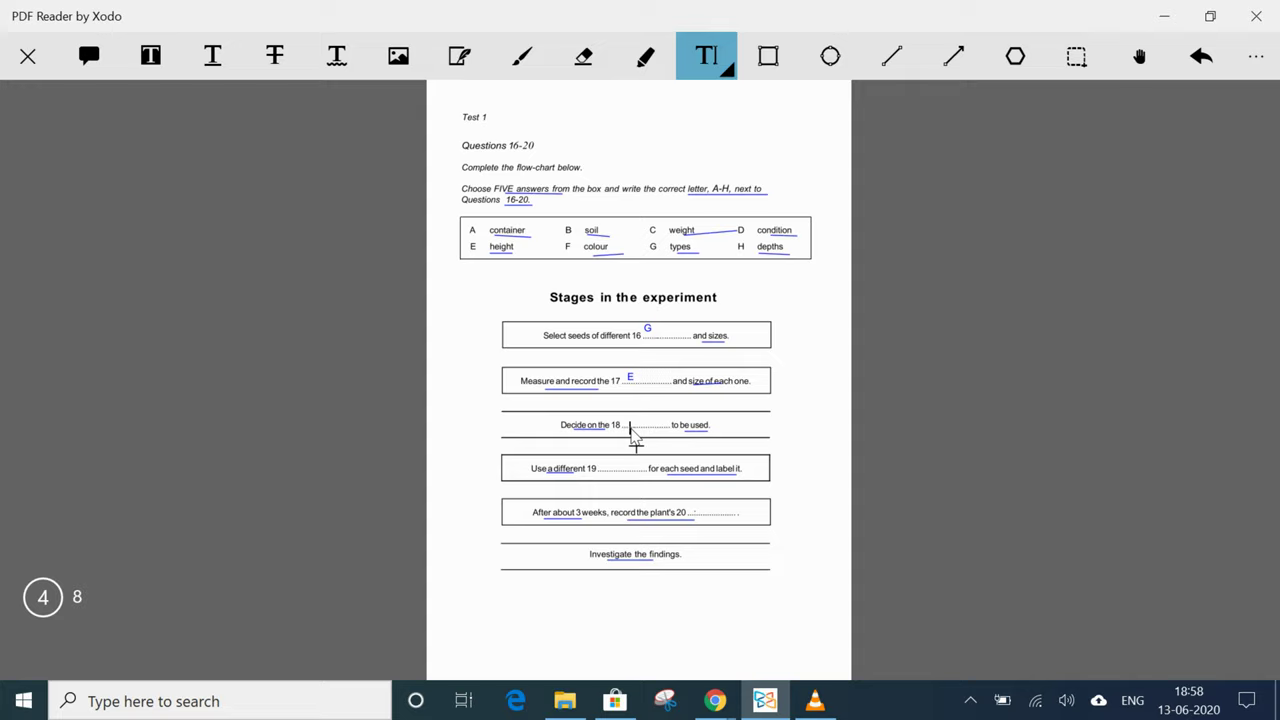
Step: Add free-text answers H at blank 18, A at blank 19 and E at blank 20
click(632, 437)
text(H)
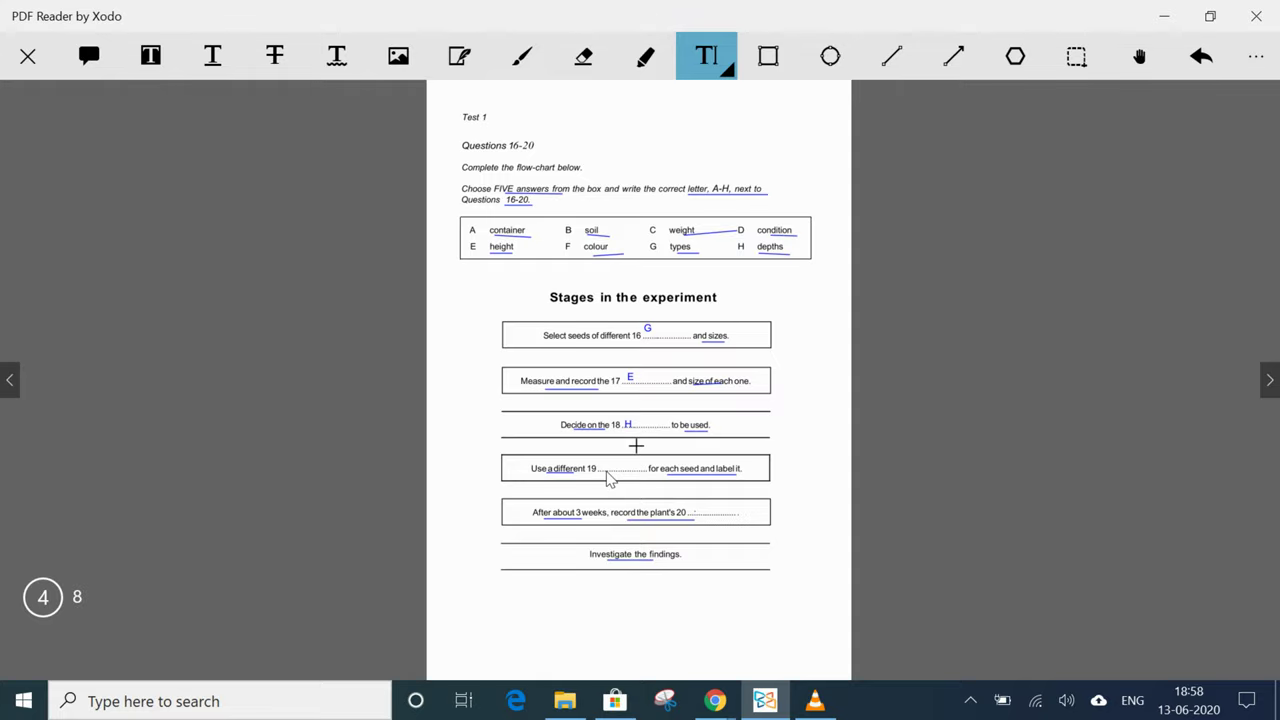
click(609, 477)
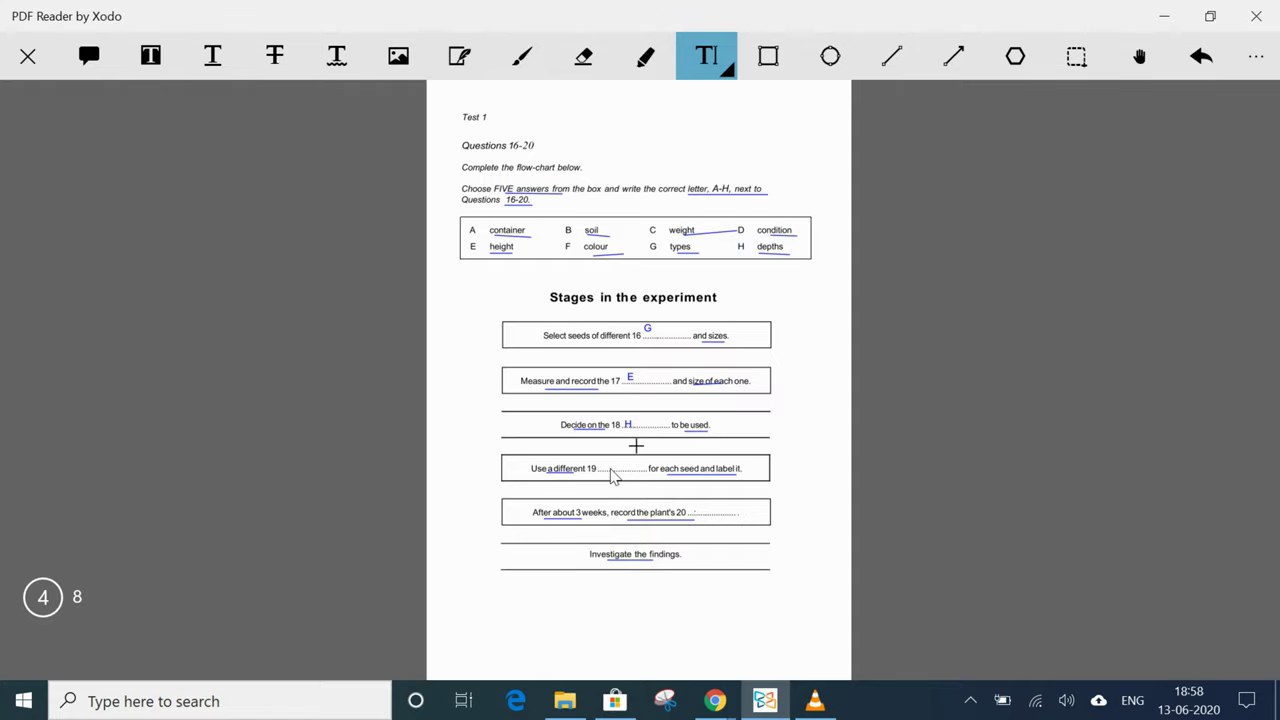
text(A)
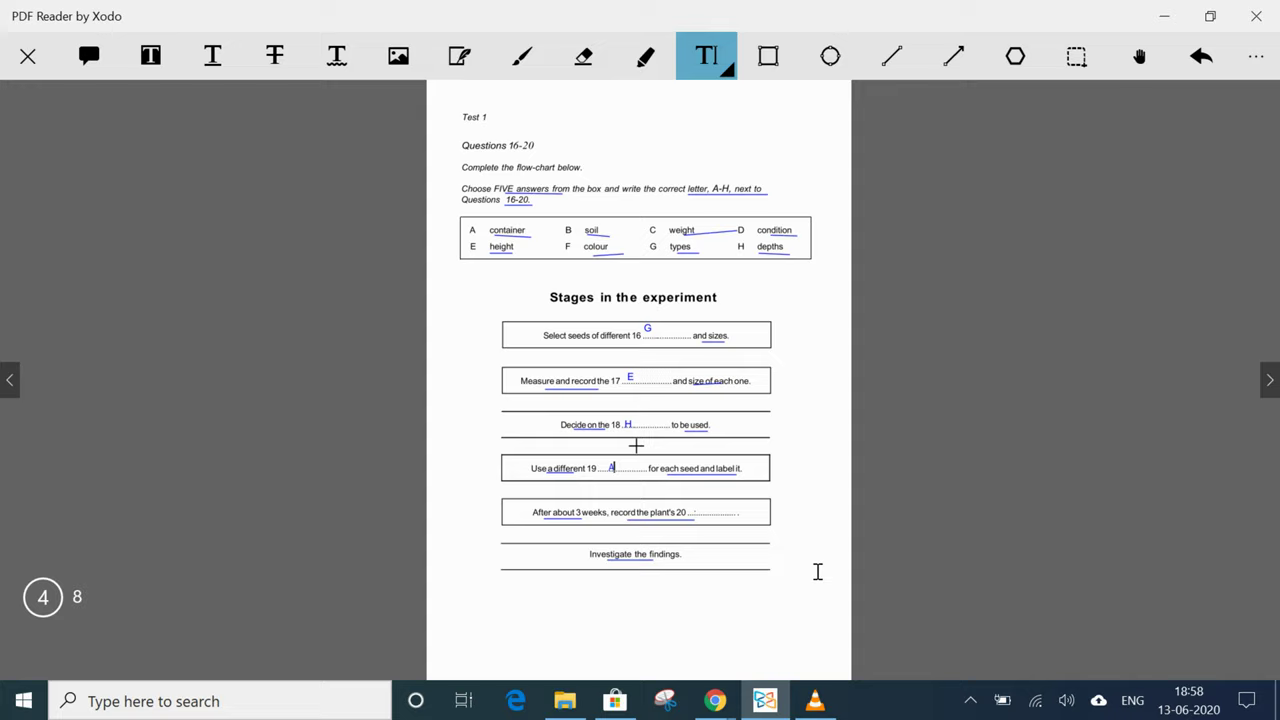
click(817, 574)
click(706, 514)
text(E)
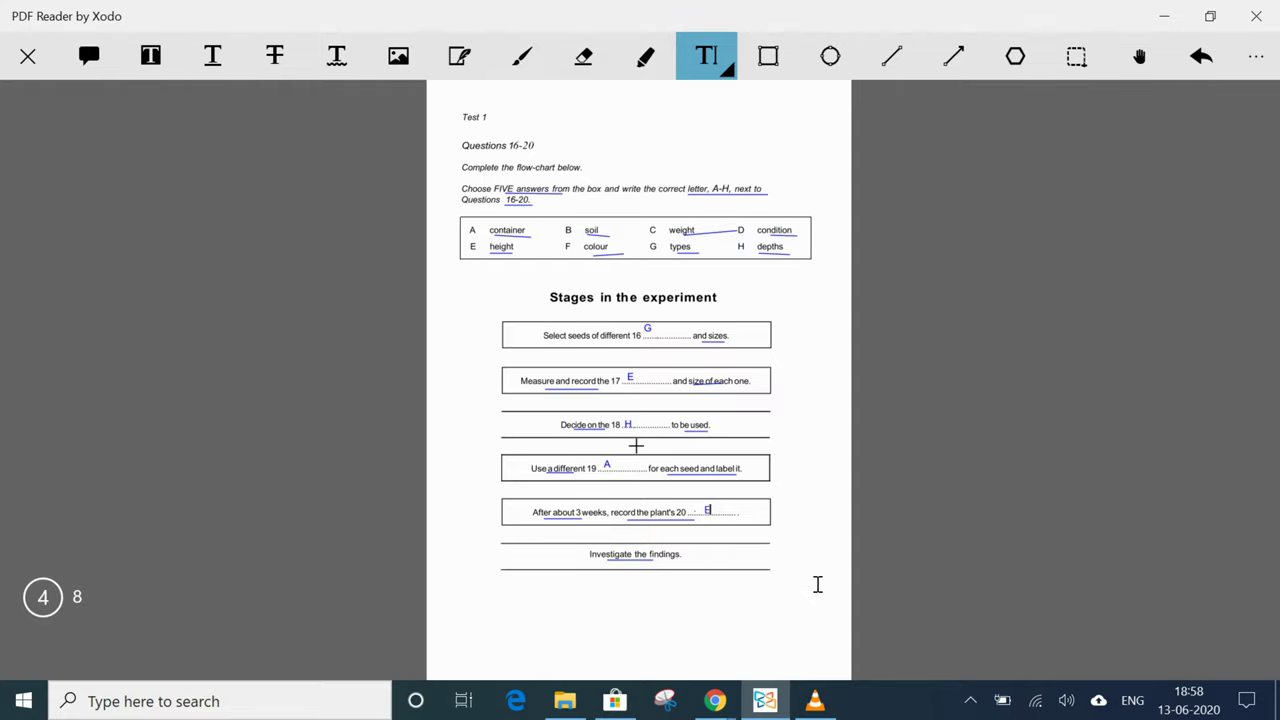
click(787, 580)
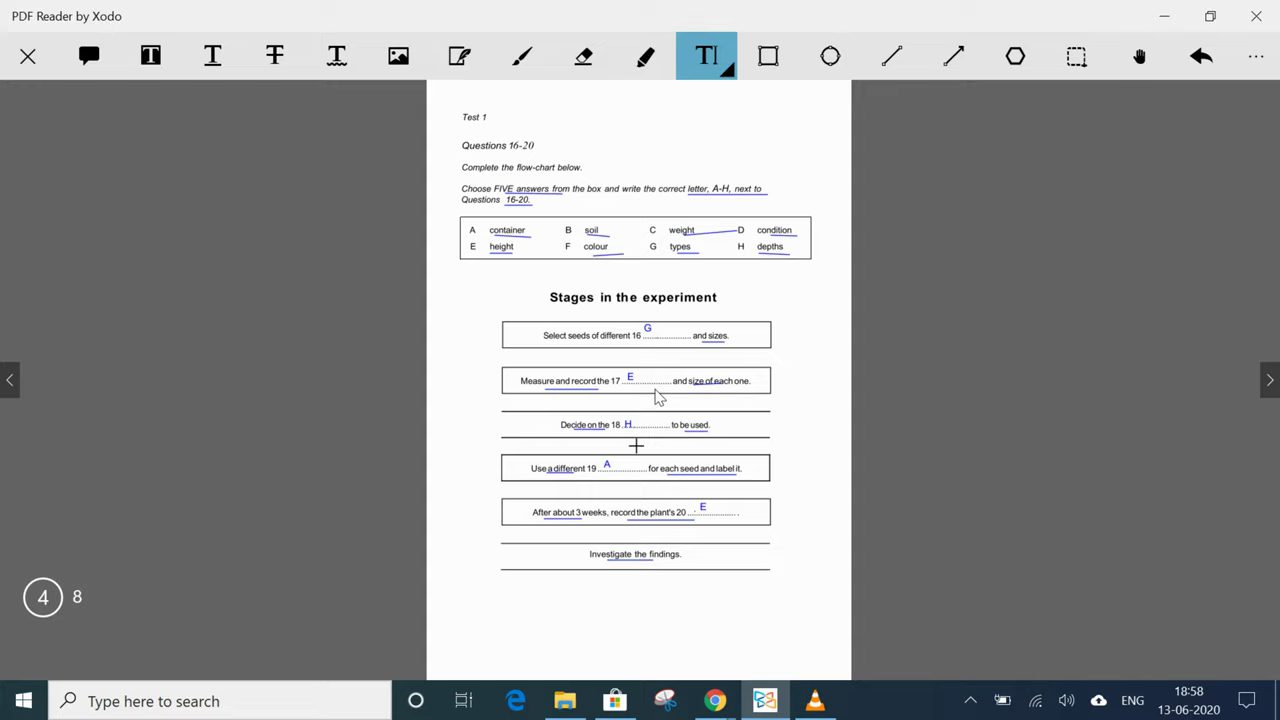
Step: Edit blank 17's answer from E to C and turn to the Section 3 page
click(632, 386)
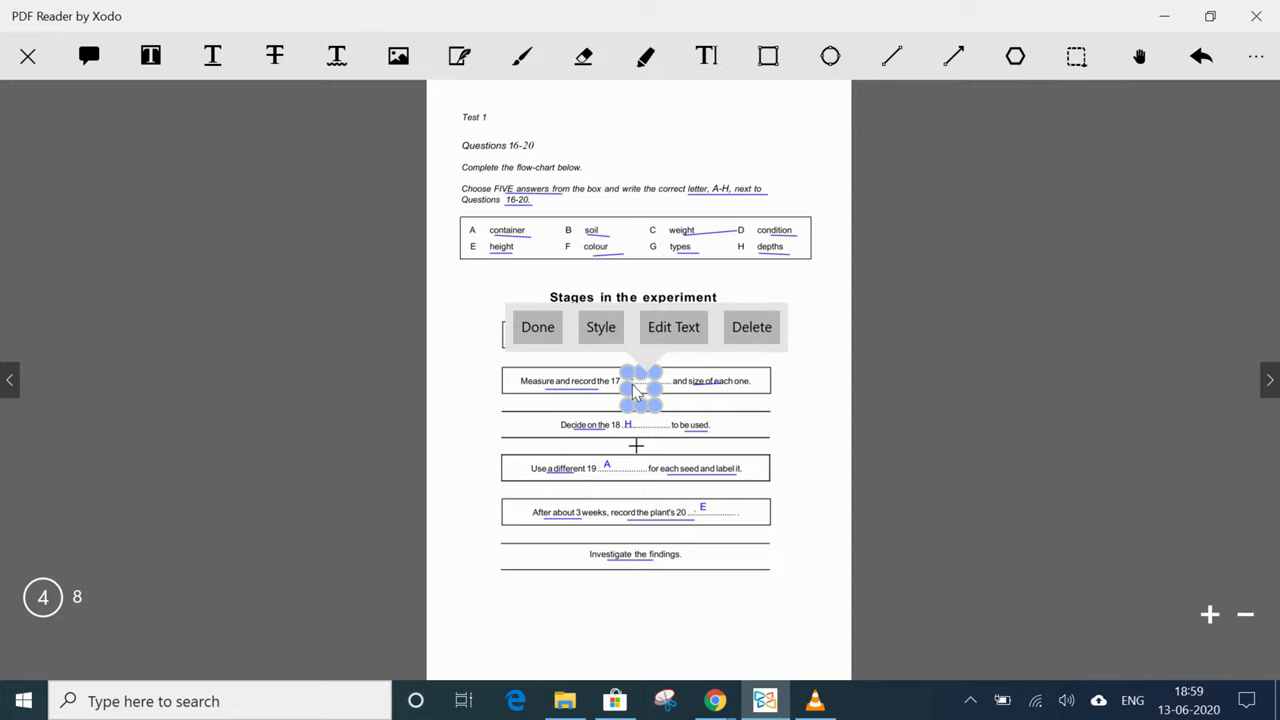
click(694, 398)
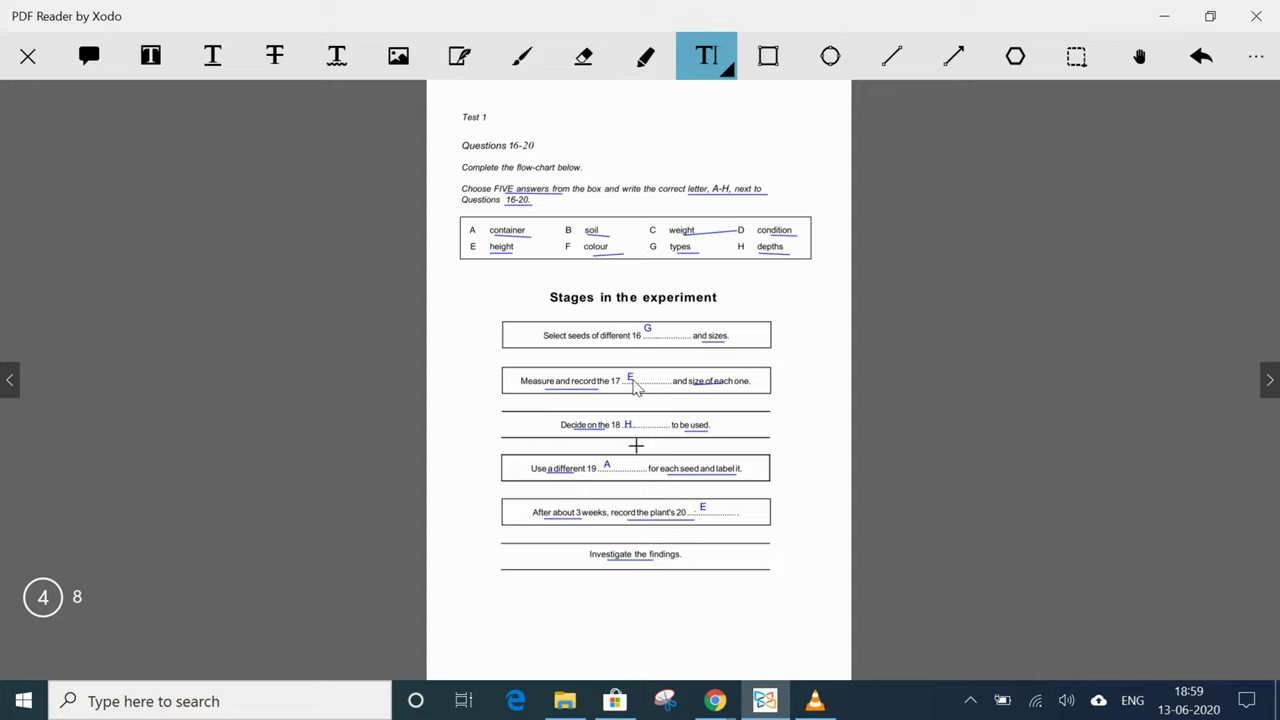
click(632, 386)
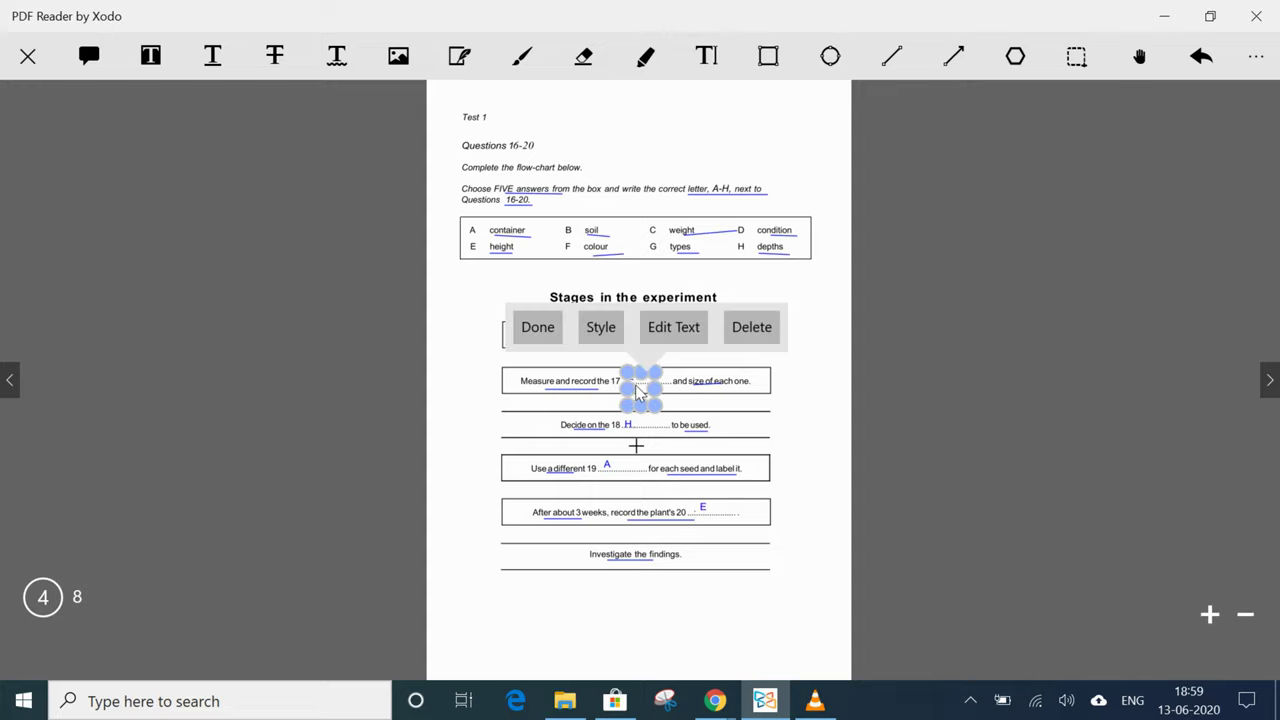
click(674, 327)
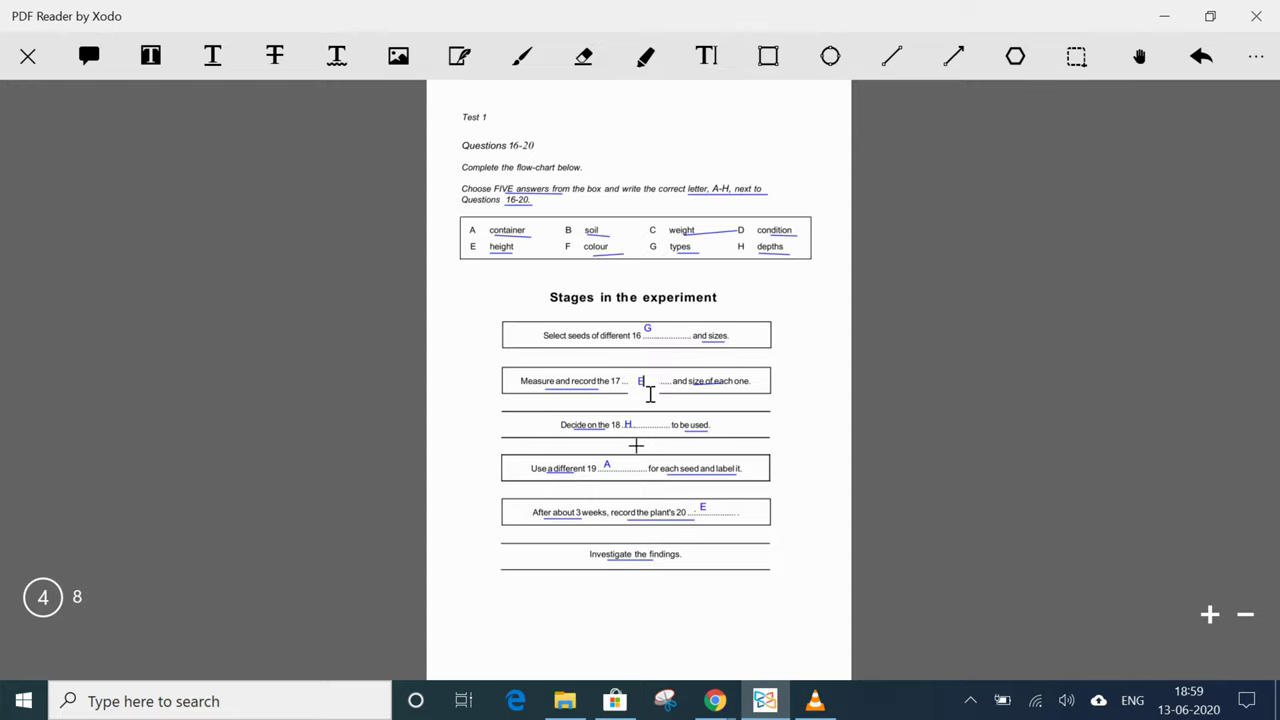
text(C)
click(854, 588)
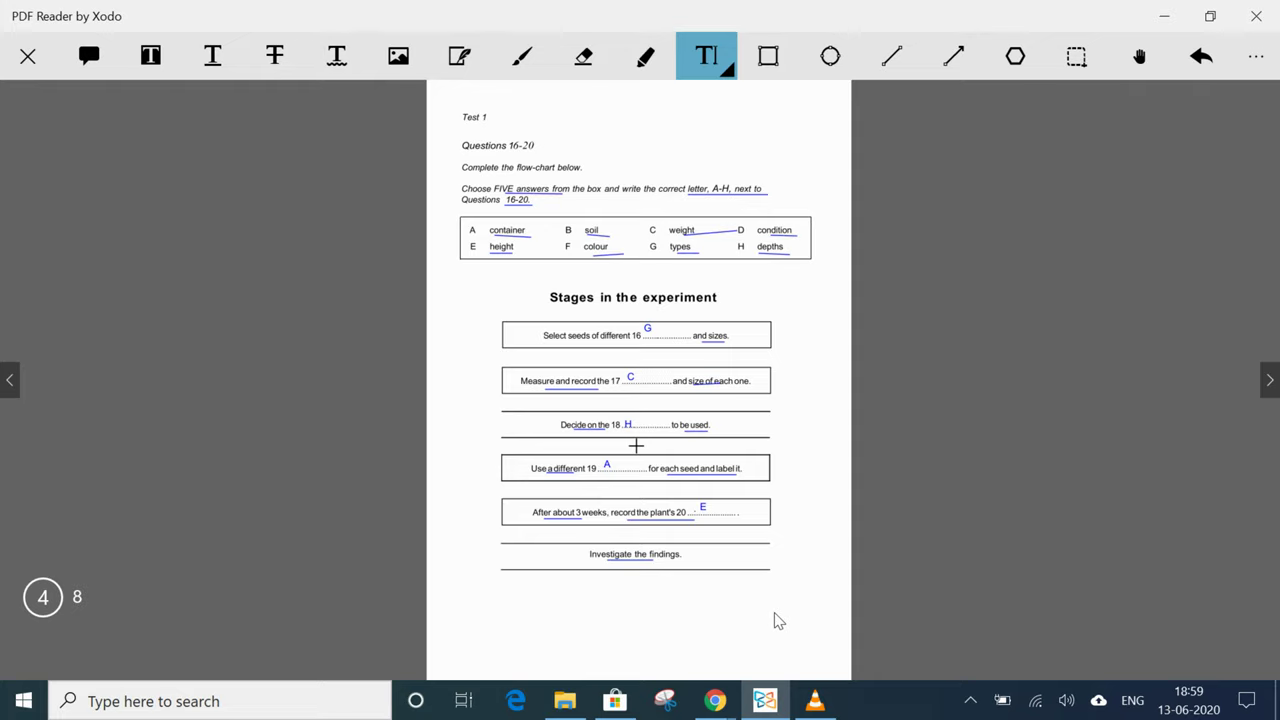
click(1269, 380)
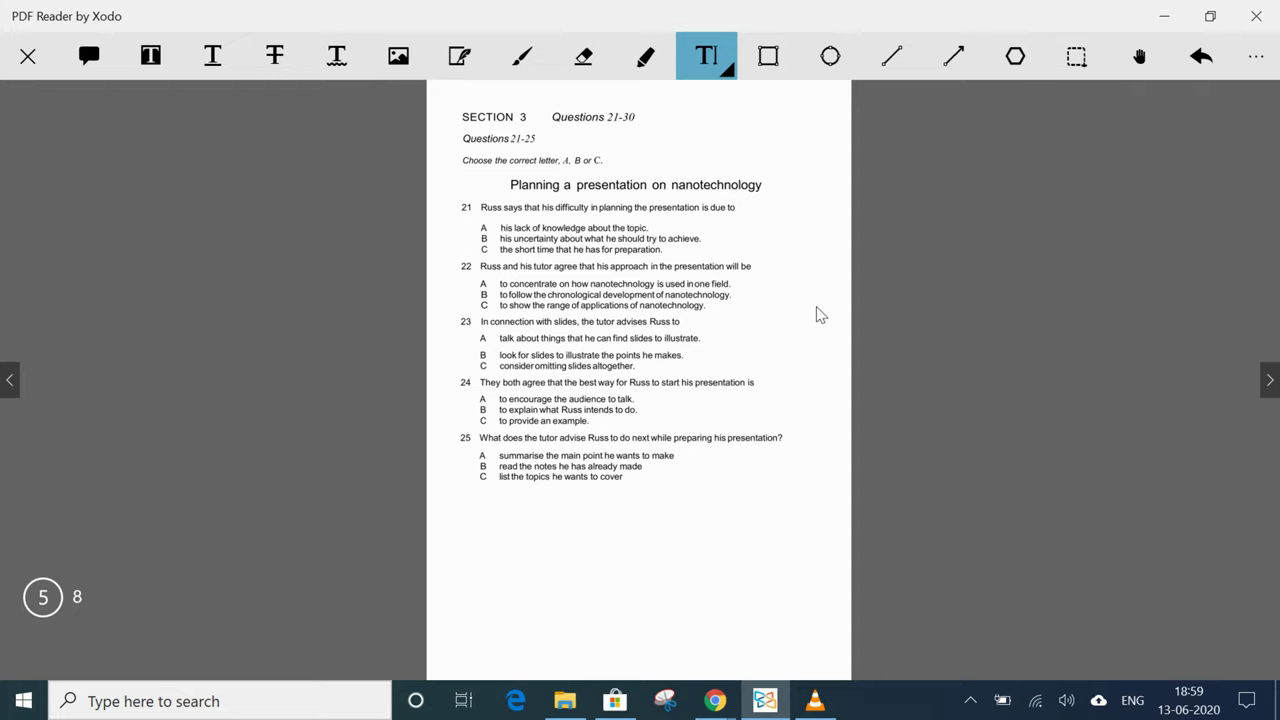
Step: Underline key words in the instructions, the presentation title and question 21 with its options
click(891, 58)
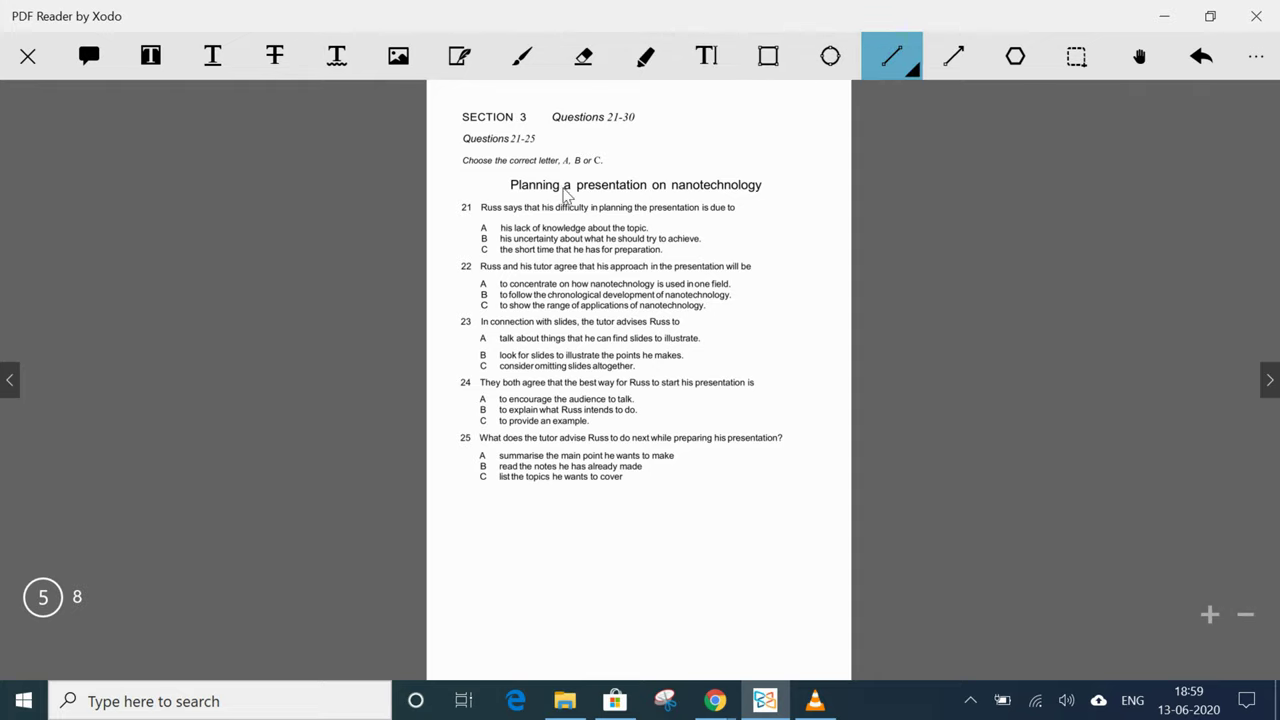
drag(495, 167, 601, 166)
drag(528, 197, 760, 197)
drag(481, 213, 735, 213)
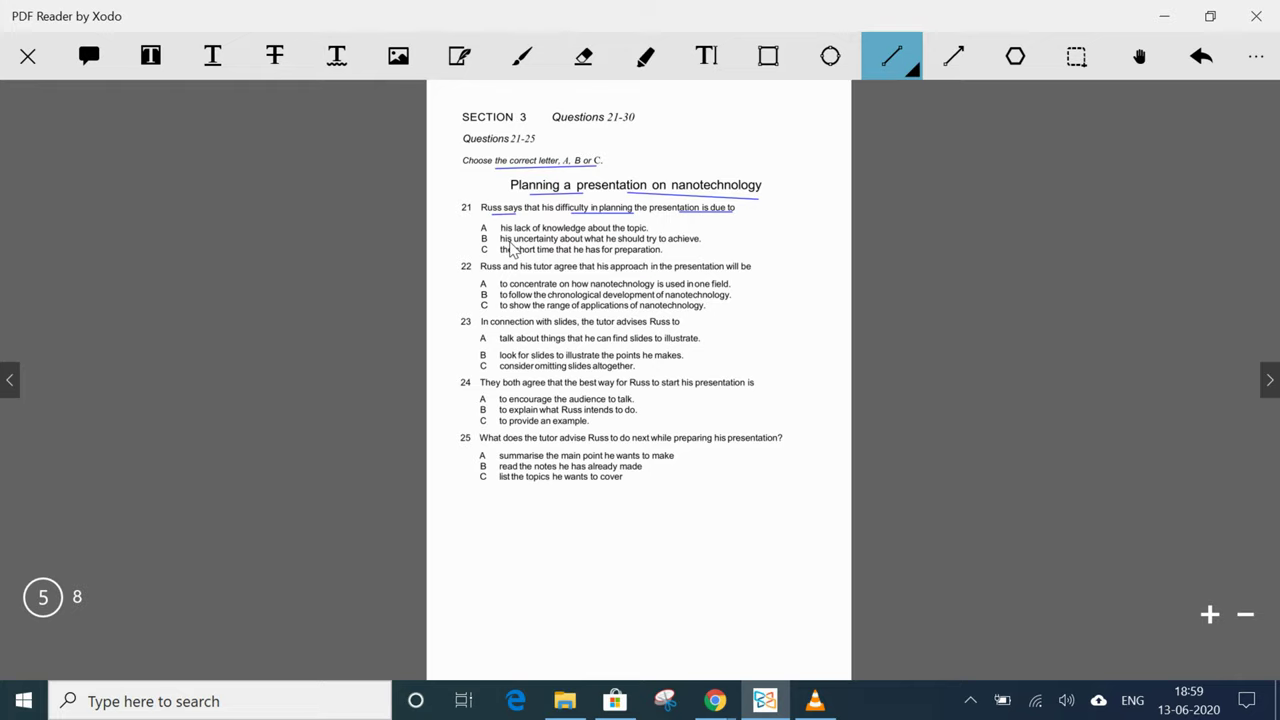
drag(514, 233, 648, 233)
drag(514, 244, 700, 244)
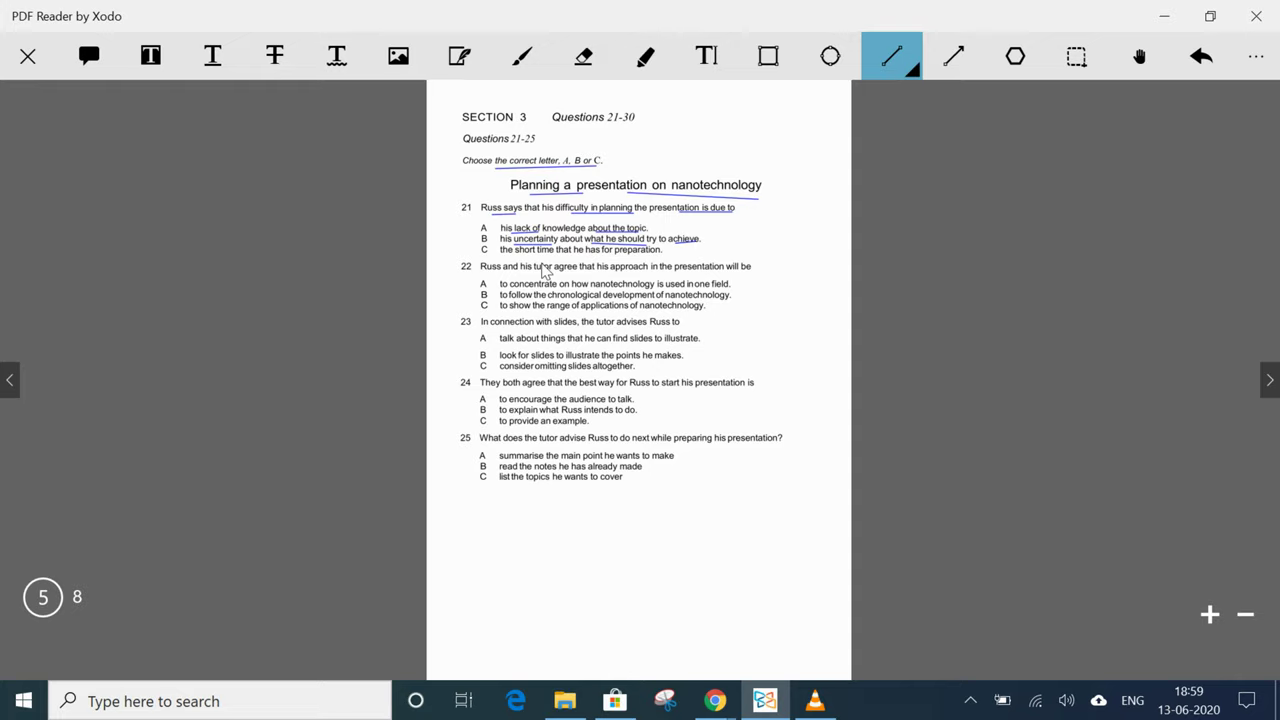
drag(515, 254, 660, 254)
Step: Underline key words in question 22 and options A, B and C
drag(481, 271, 752, 271)
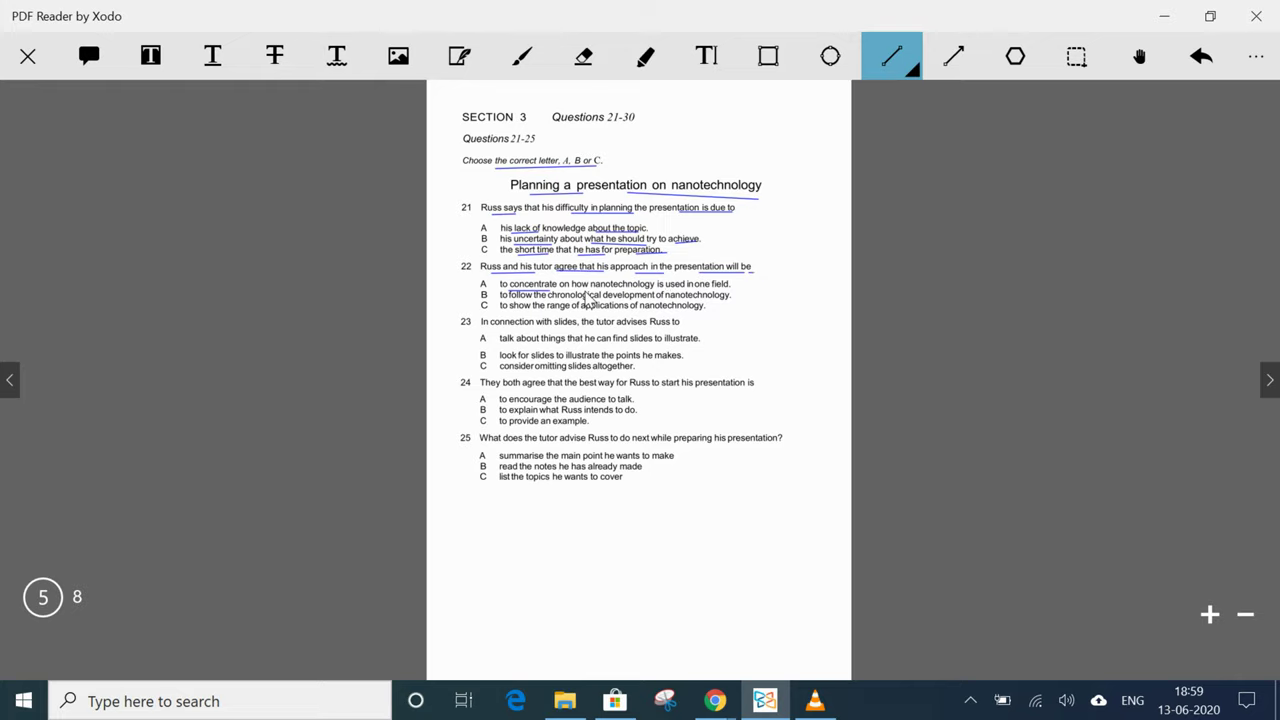
drag(684, 289, 718, 289)
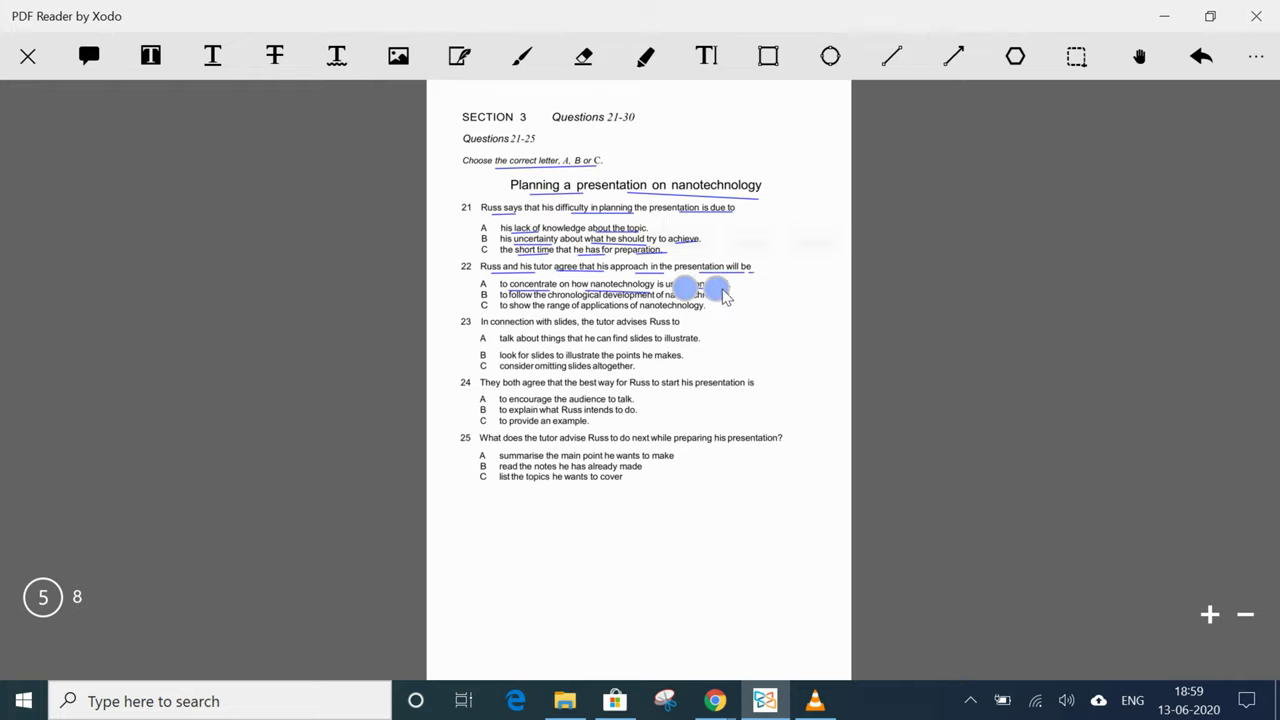
click(509, 321)
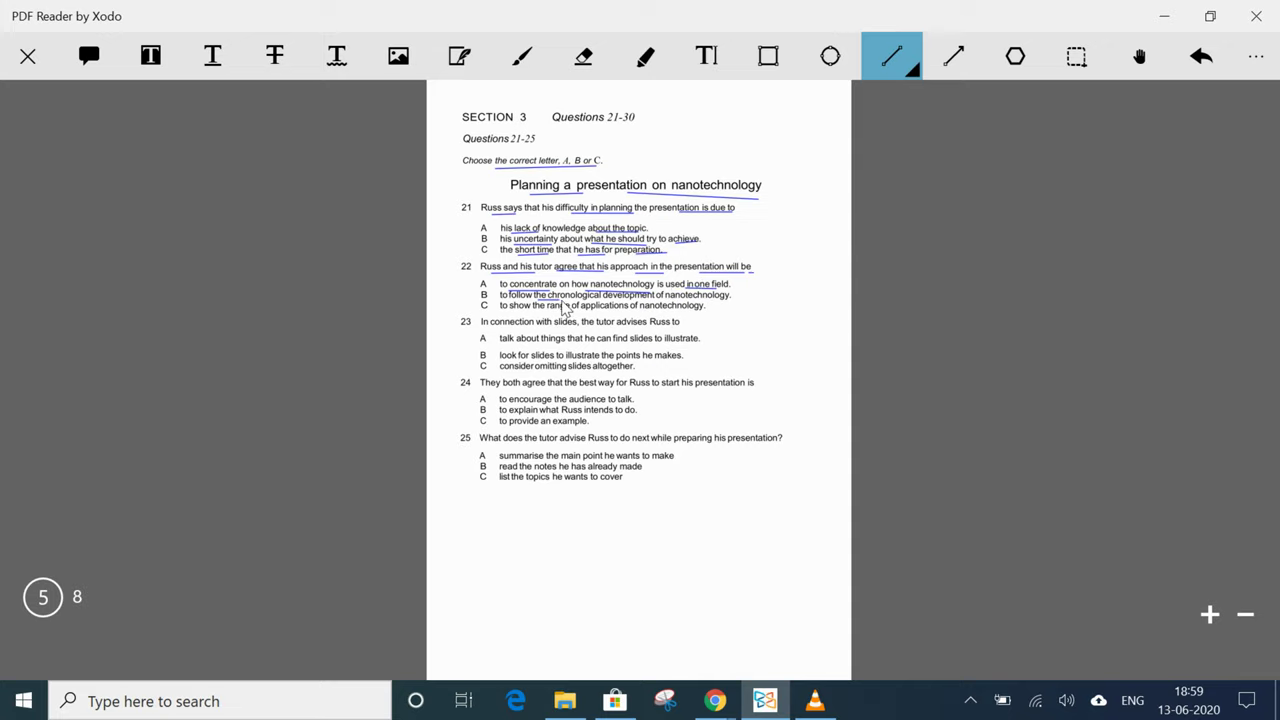
drag(604, 297, 750, 297)
drag(500, 309, 690, 313)
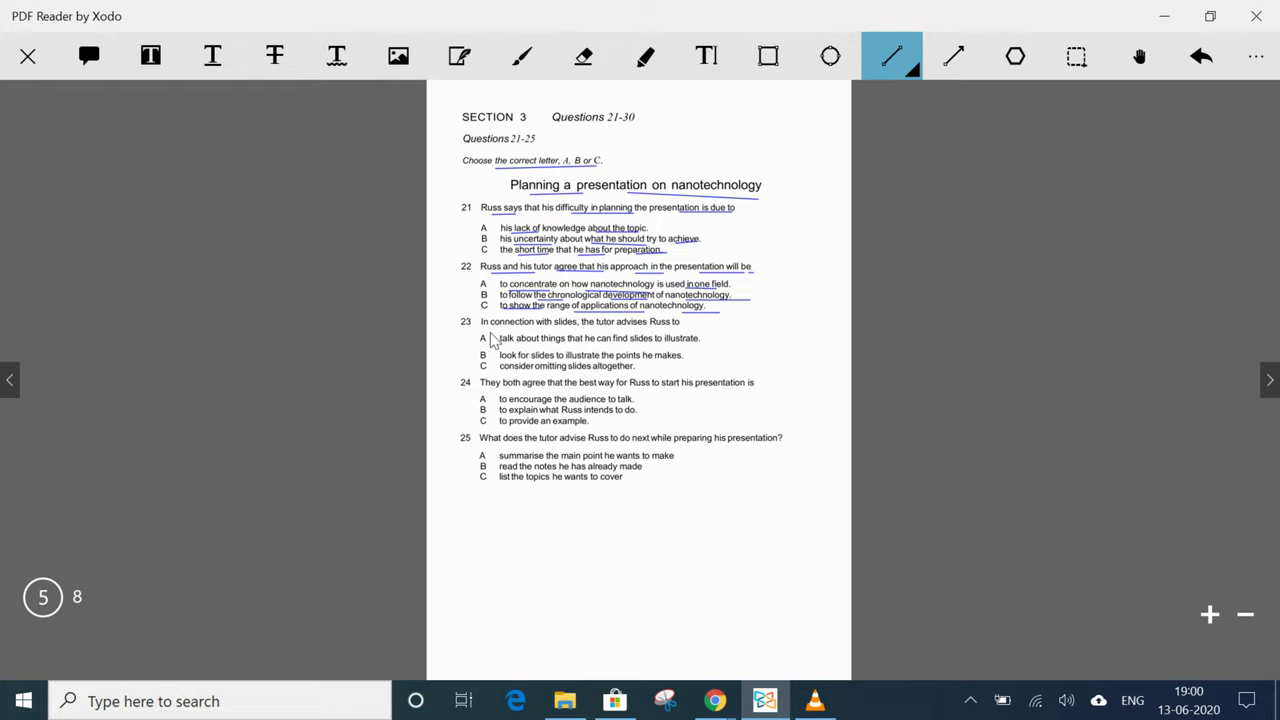
Step: Underline key words in question 23 and its three options
drag(490, 328, 514, 328)
drag(599, 327, 685, 327)
drag(585, 343, 628, 343)
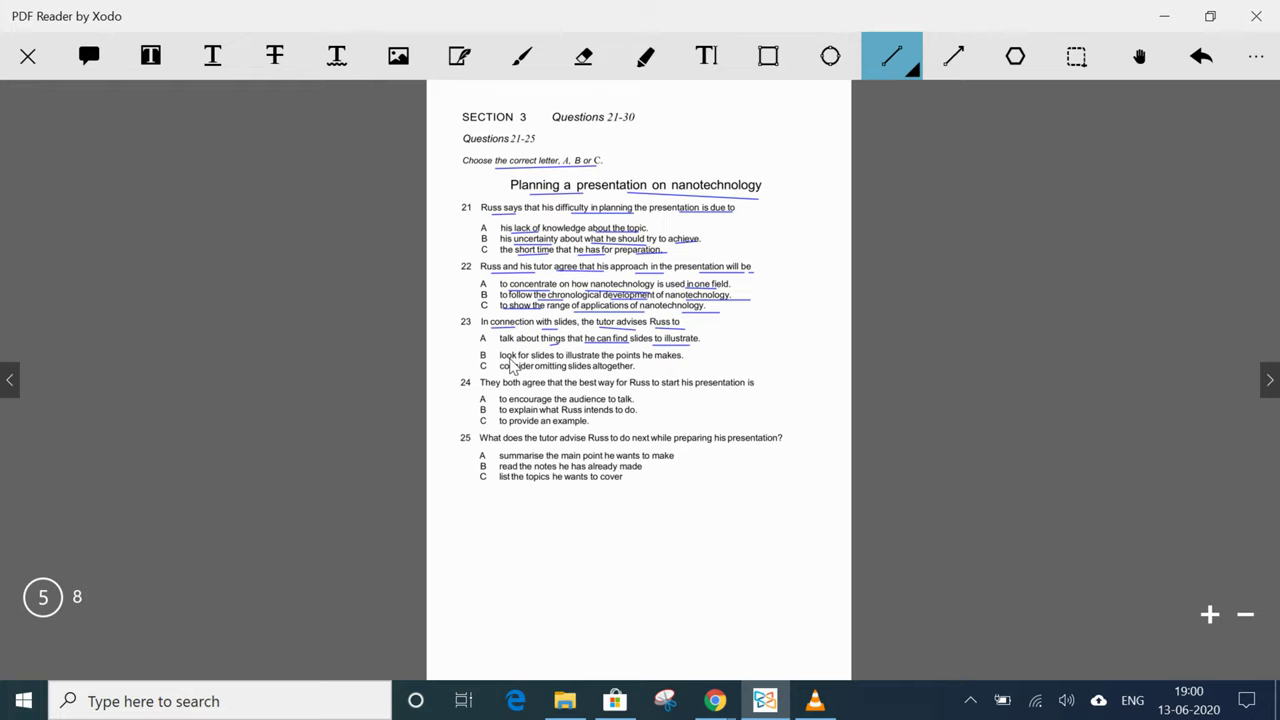
drag(500, 360, 553, 360)
mouse_move(502, 370)
mouse_down()
mouse_move(546, 370)
mouse_move(519, 387)
mouse_up()
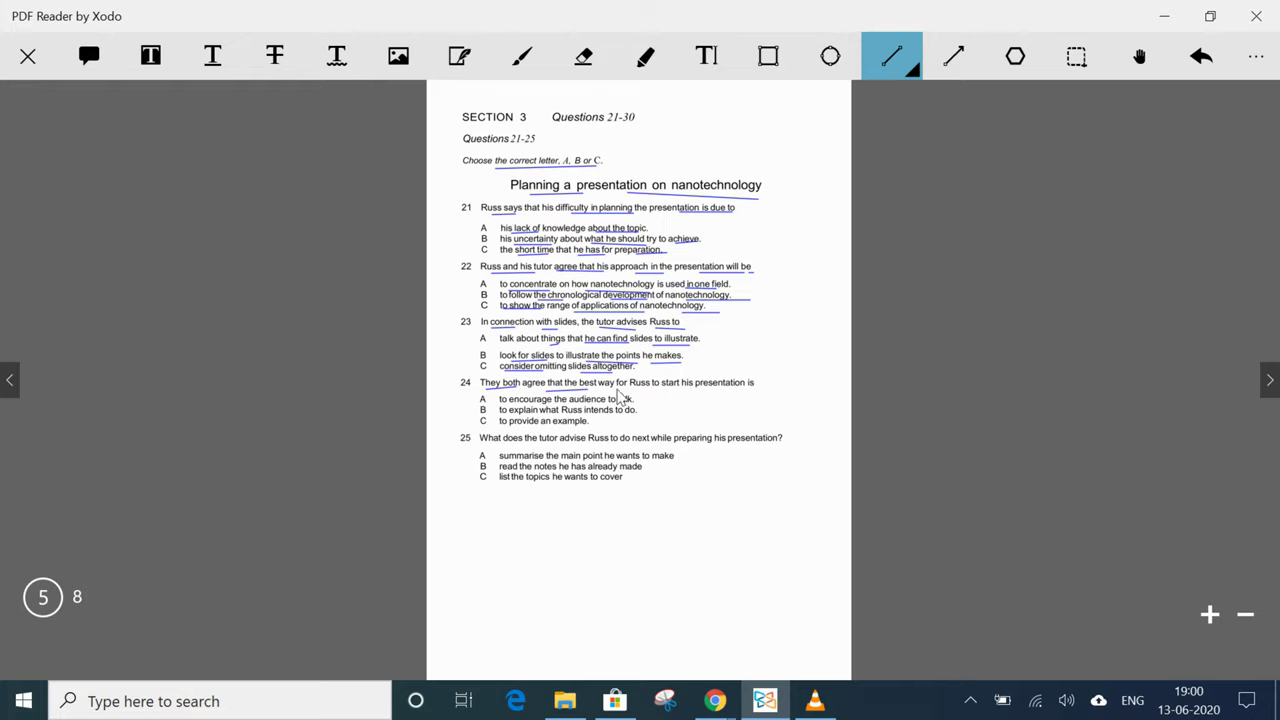
Step: Underline key words in questions 24 and 25 and their options
drag(629, 388, 745, 388)
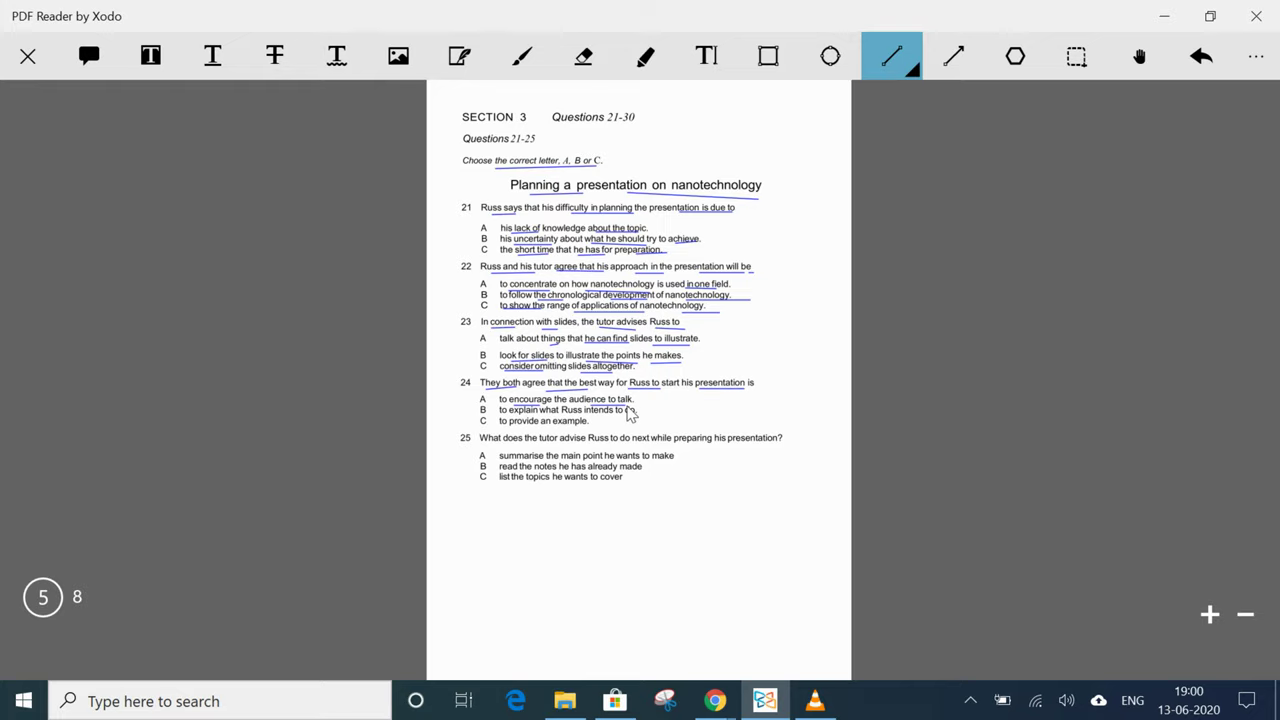
drag(508, 416, 636, 416)
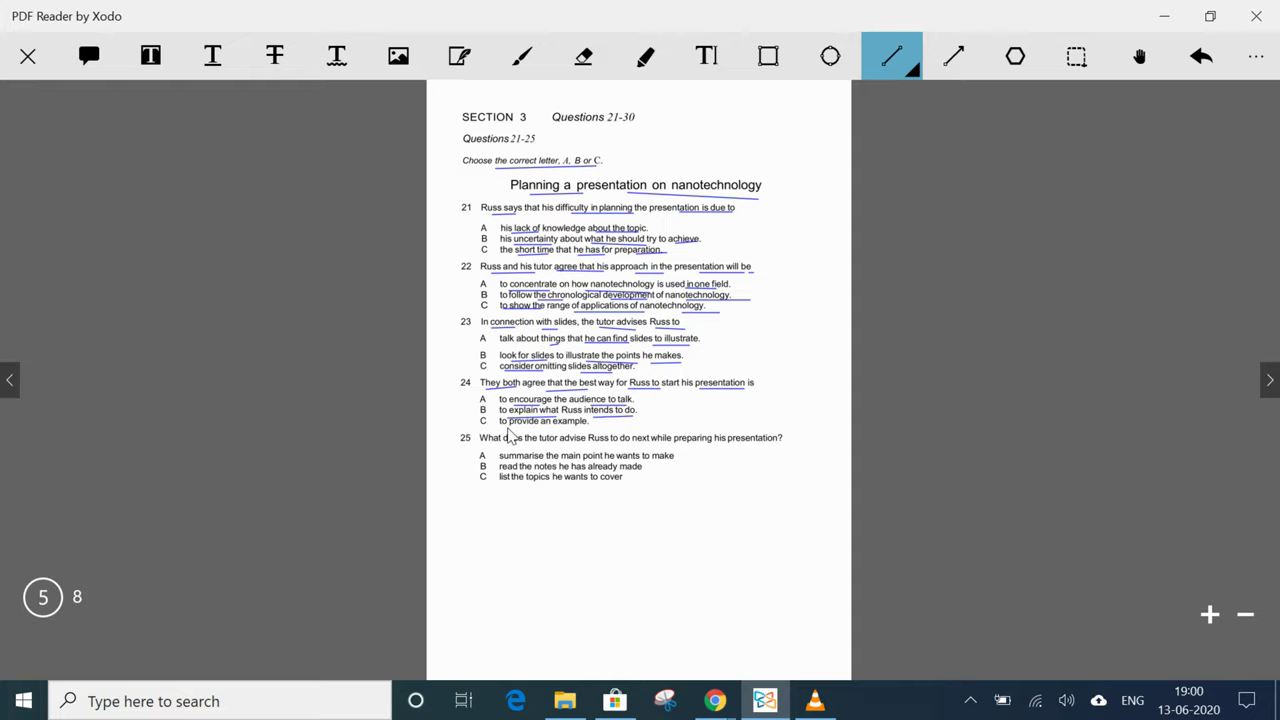
drag(509, 426, 589, 426)
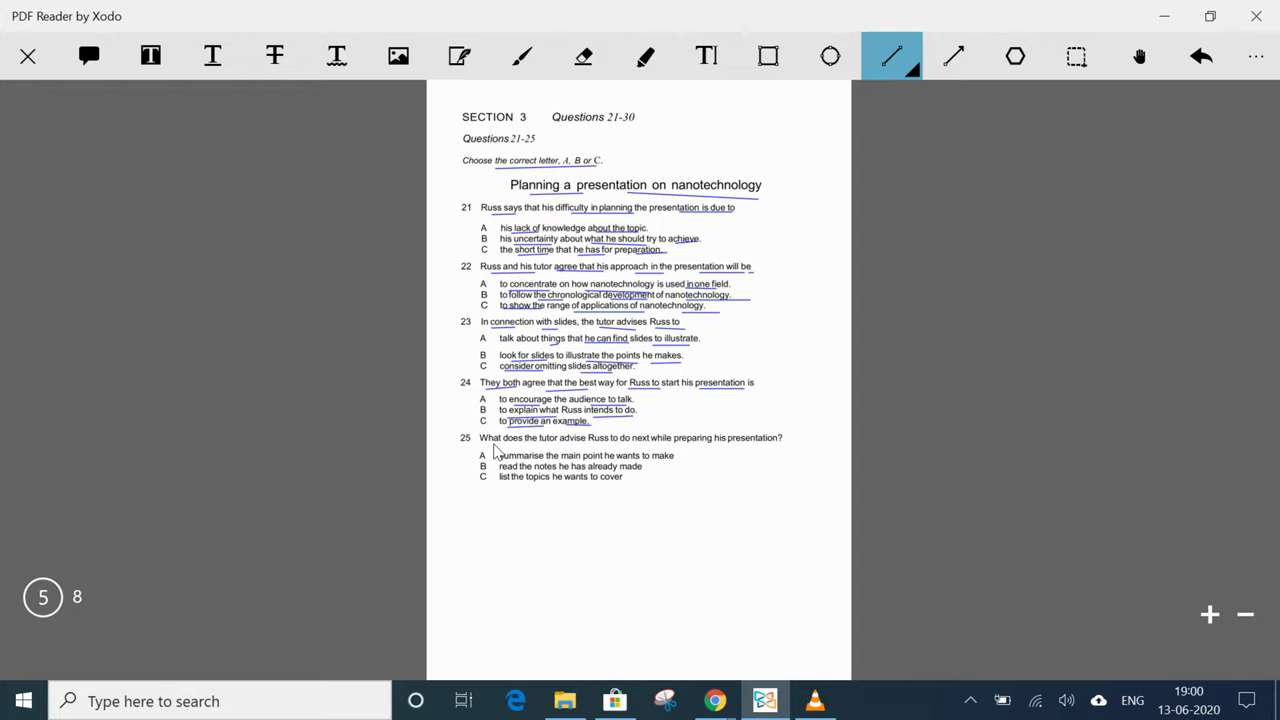
drag(503, 443, 721, 447)
drag(582, 459, 604, 459)
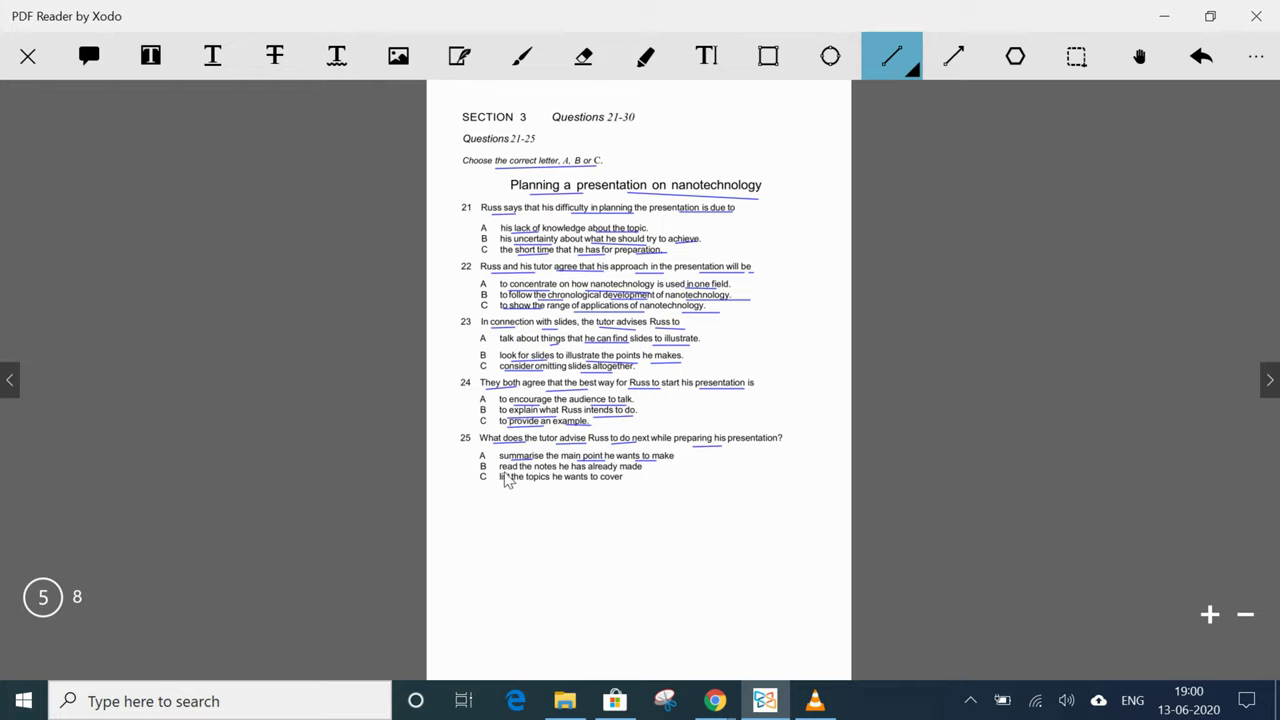
drag(499, 470, 616, 470)
drag(512, 481, 606, 482)
Step: Draw ellipses around option 21B and option 22C
click(830, 57)
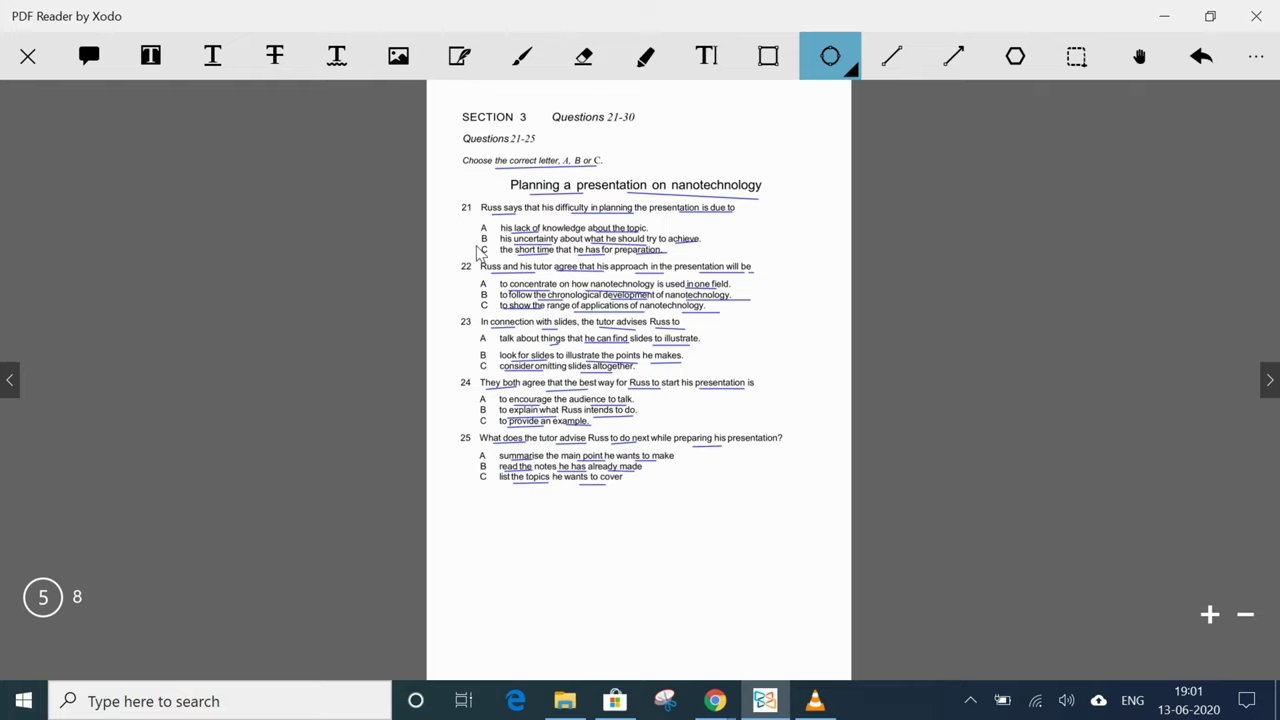
drag(471, 233, 496, 244)
drag(474, 300, 497, 311)
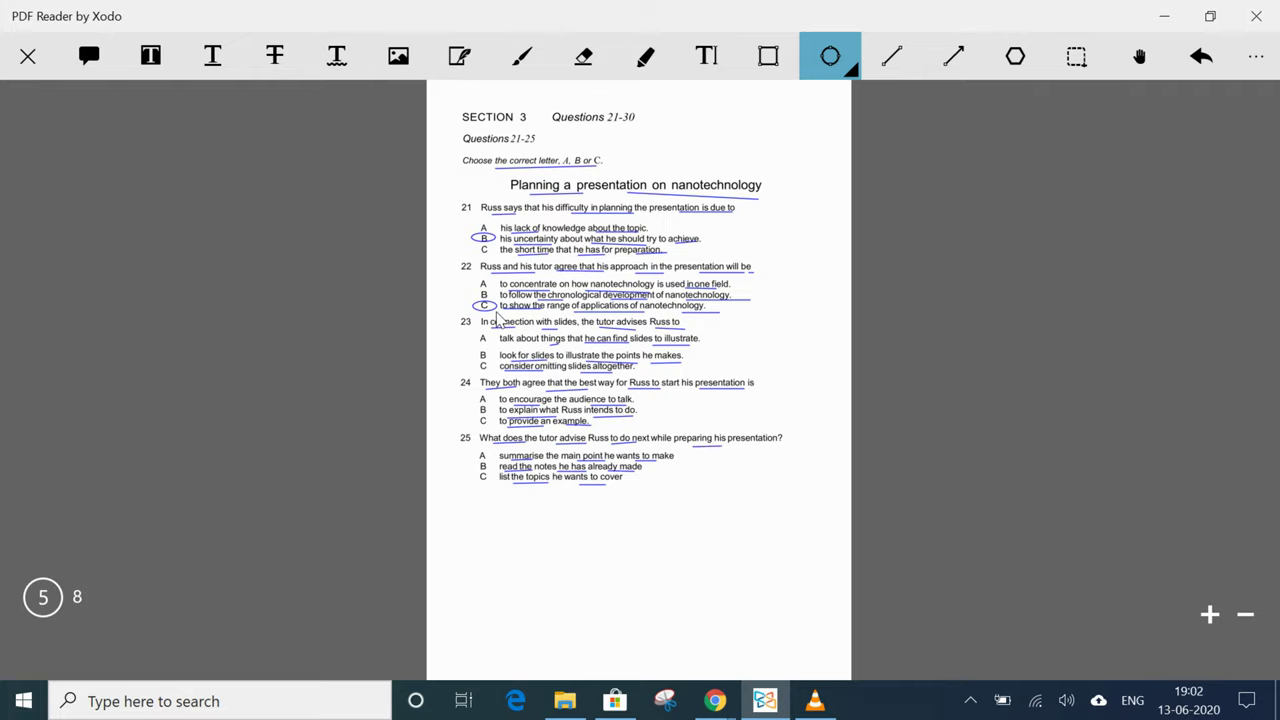
Step: Delete the mistaken circle around C for question 22 and circle option A instead
drag(495, 314, 497, 312)
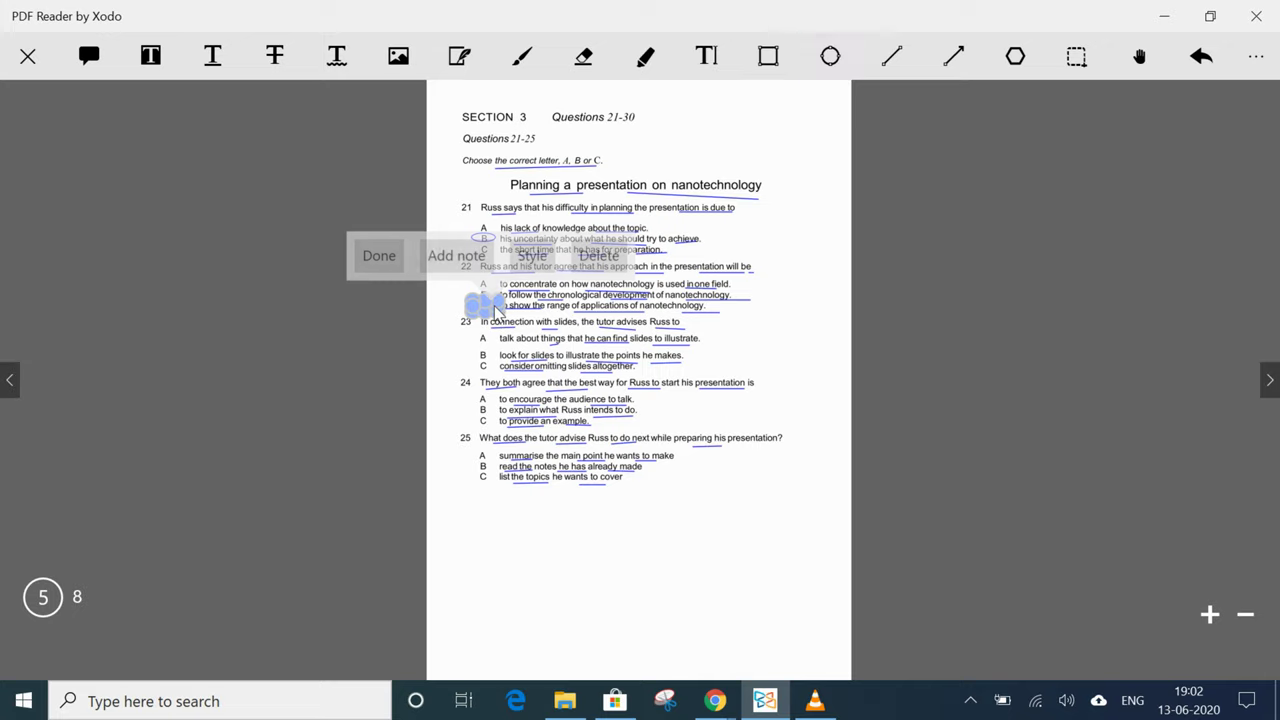
click(600, 258)
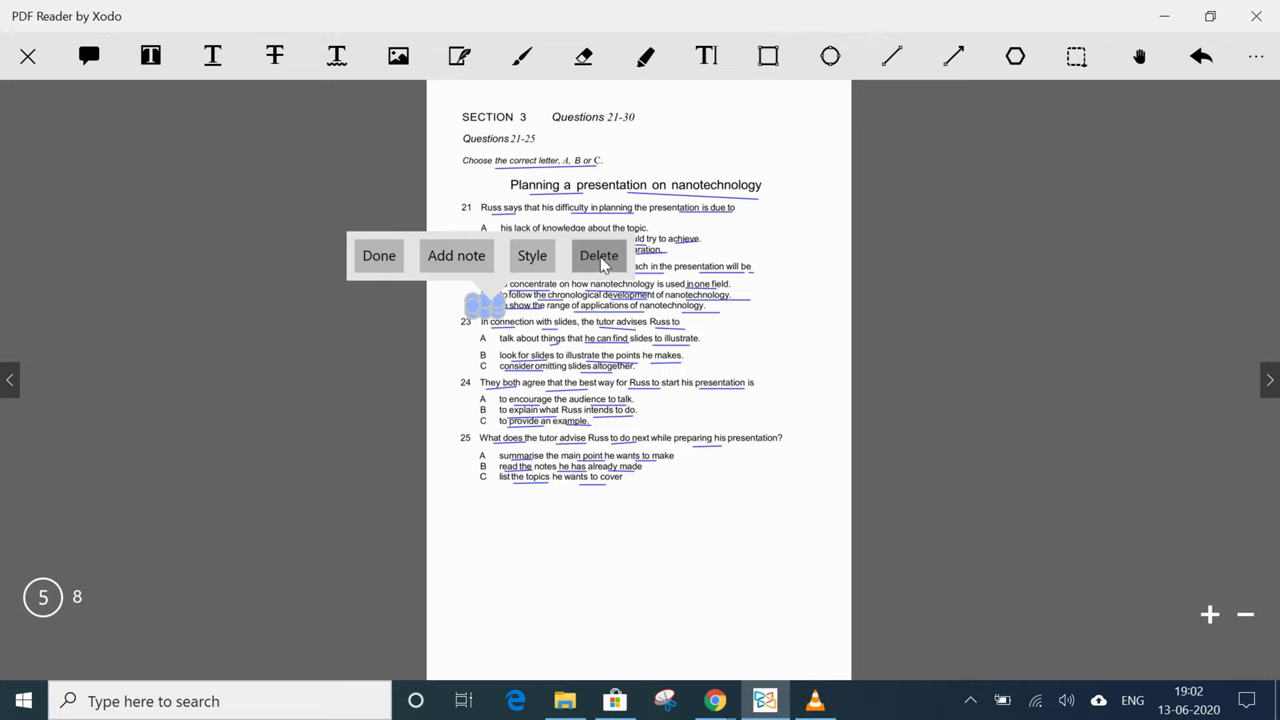
drag(471, 278, 495, 290)
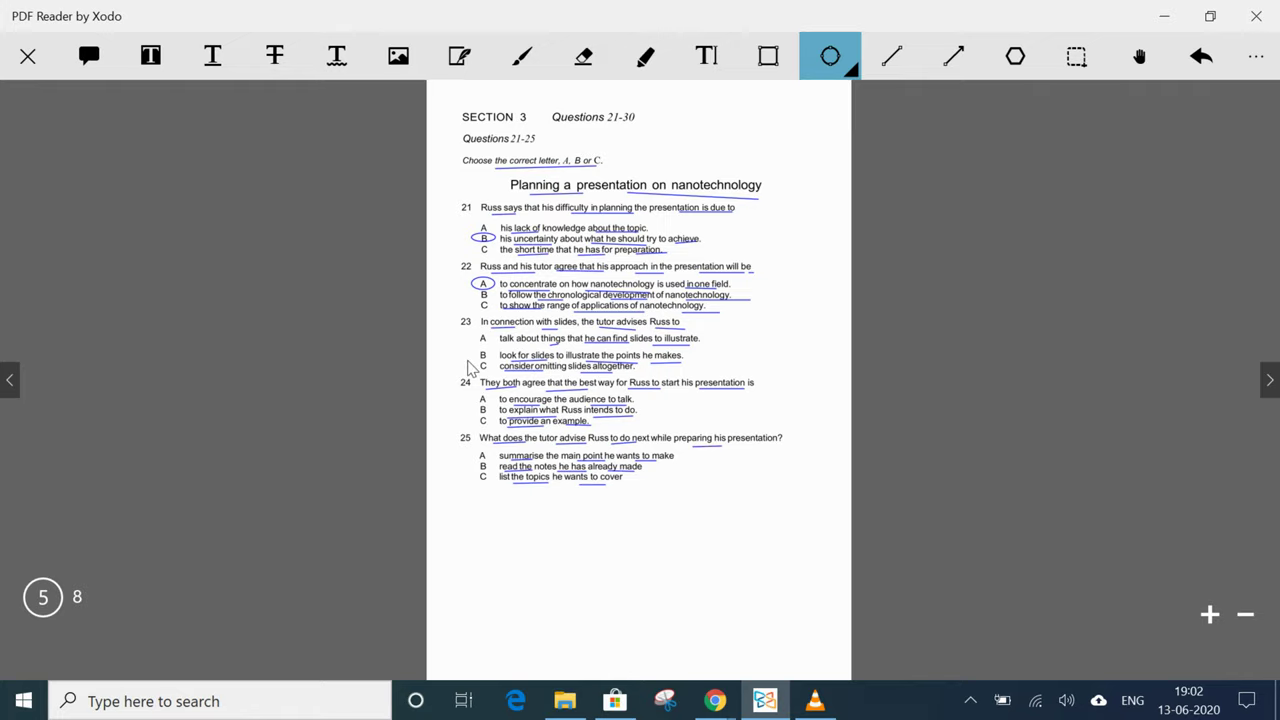
Step: Draw circles around C for questions 23 and 24 and A for question 25
drag(467, 360, 494, 371)
drag(469, 414, 494, 427)
drag(463, 451, 495, 461)
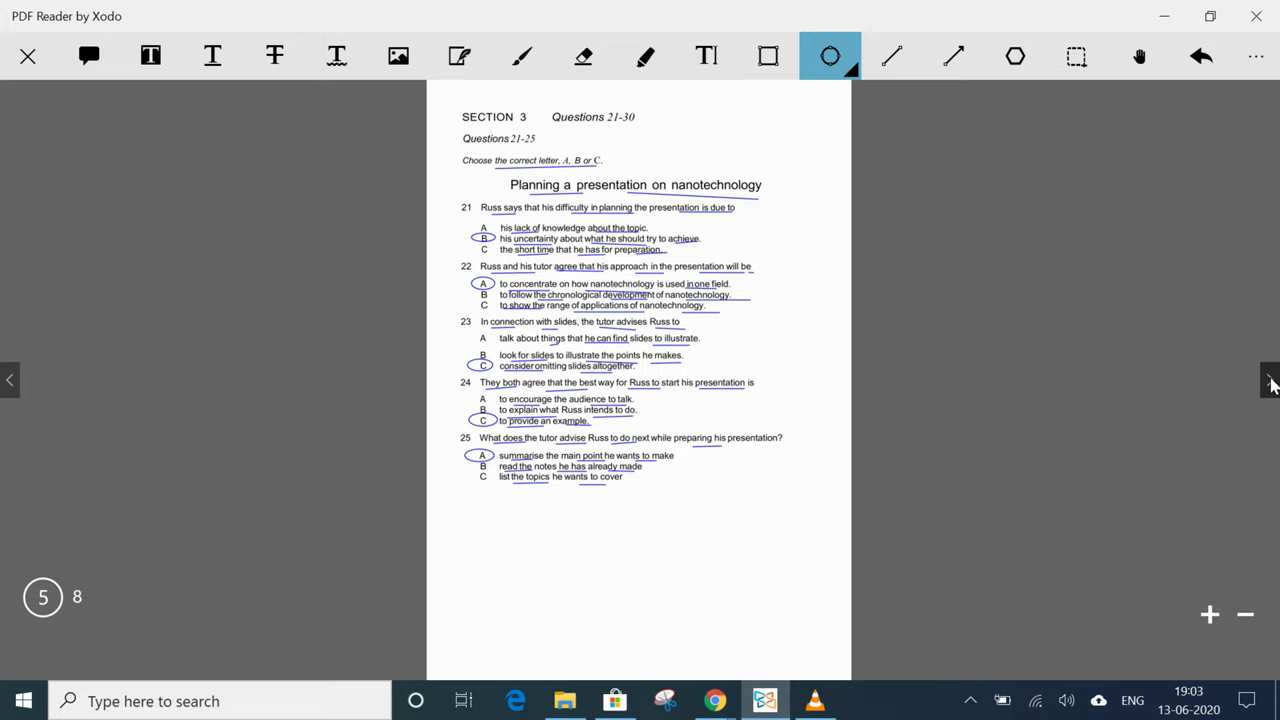
Step: On page 6, underline '26–30' and the key words of the instructions with the Line tool
click(1272, 385)
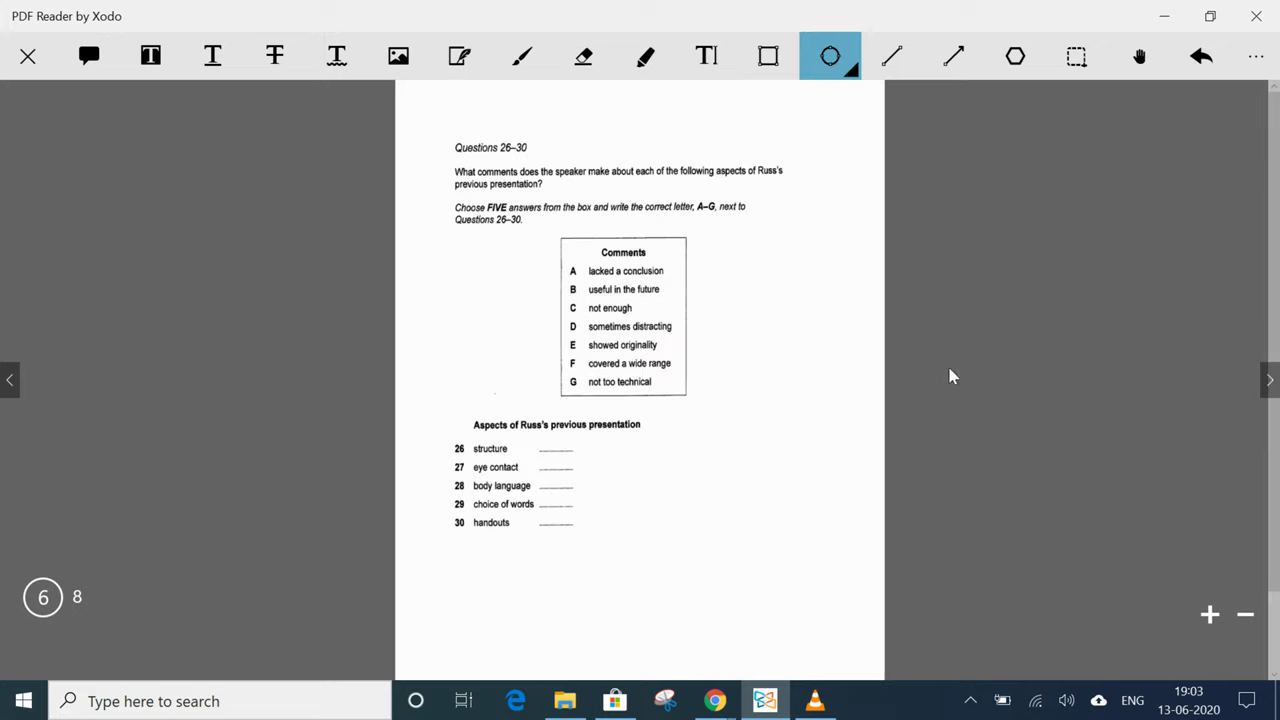
click(891, 56)
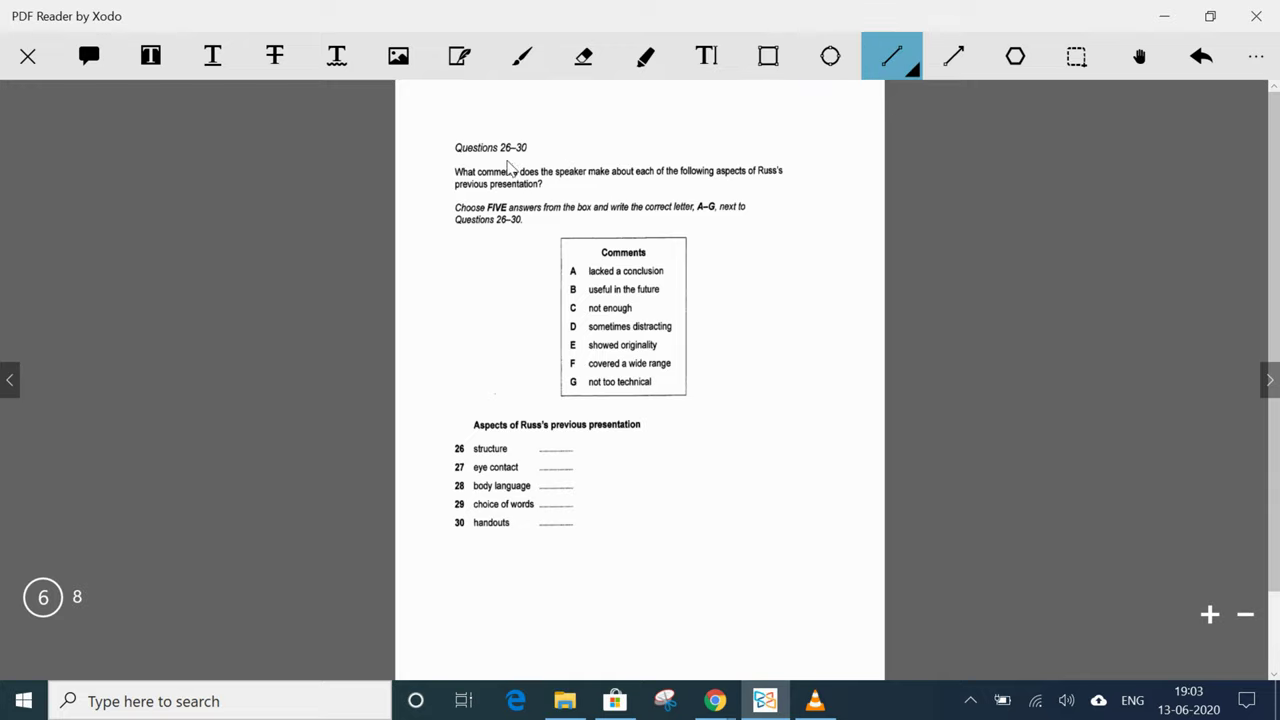
drag(505, 156, 558, 153)
drag(478, 178, 782, 180)
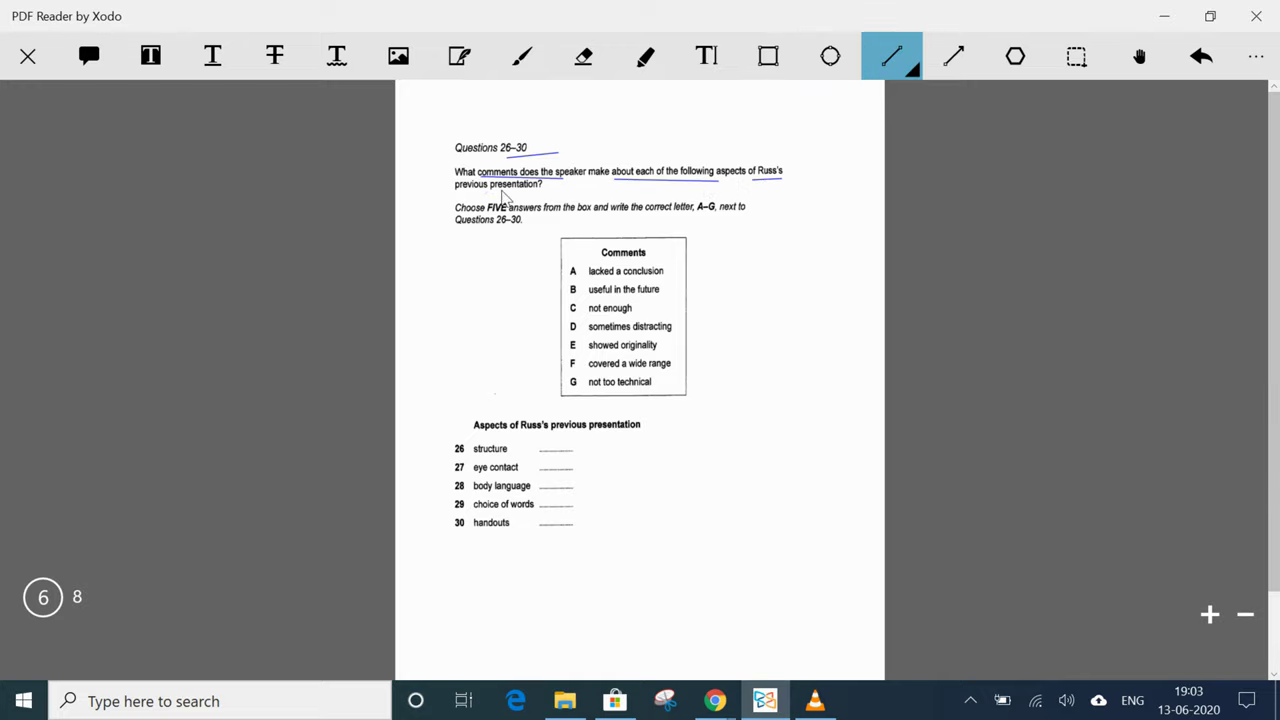
mouse_move(484, 188)
mouse_down()
mouse_move(542, 187)
mouse_move(612, 216)
mouse_move(726, 219)
mouse_up()
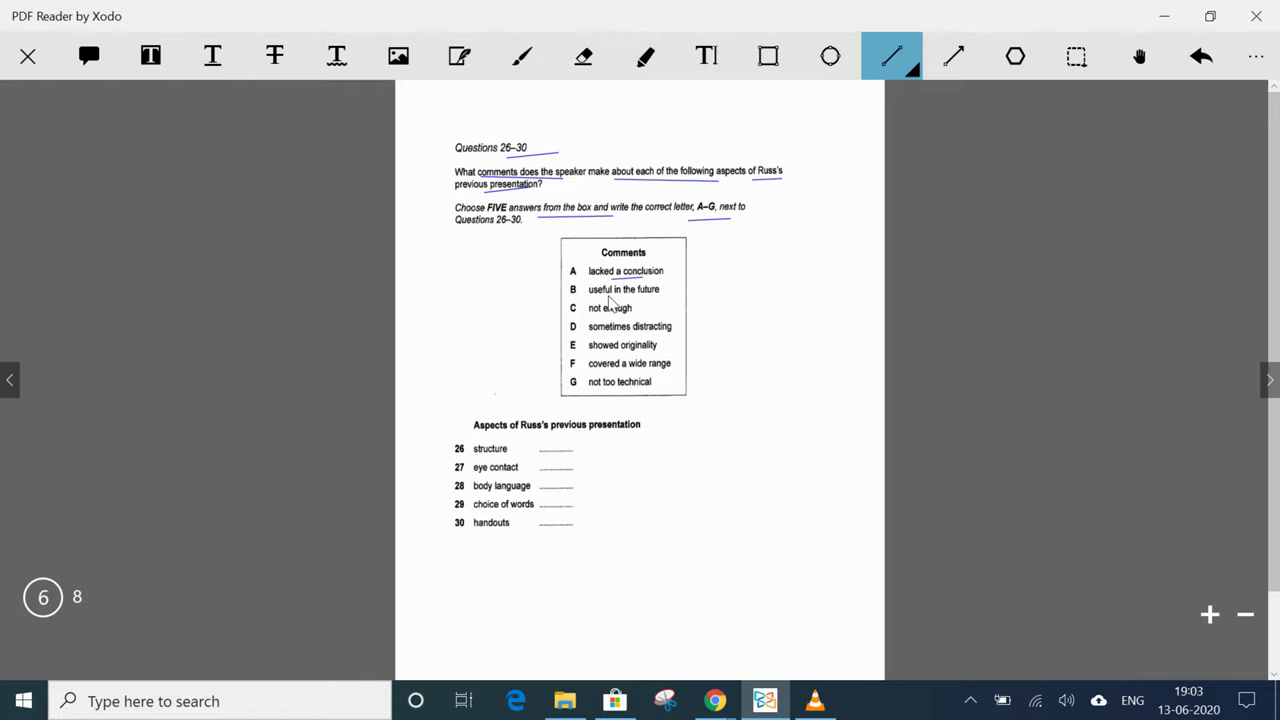
Step: Underline key phrases in comments B, C and G, such as 'not enough' and 'not too technical'
drag(610, 296, 660, 296)
drag(588, 315, 670, 333)
mouse_move(604, 350)
mouse_down()
mouse_move(656, 350)
mouse_move(646, 369)
mouse_move(670, 369)
mouse_up()
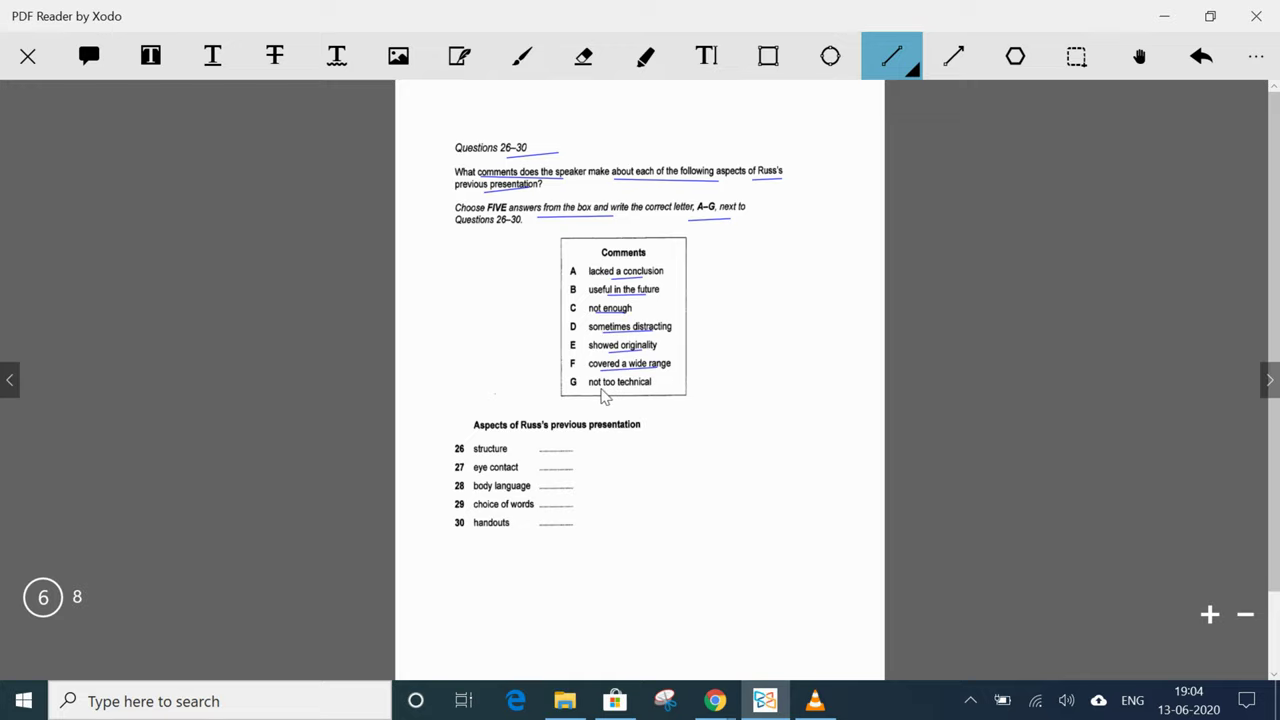
drag(590, 389, 650, 389)
Step: Underline the aspects heading and items like 'previous presentation', 'structure' and 'handouts'
drag(476, 431, 648, 434)
mouse_move(476, 456)
mouse_down()
mouse_move(496, 456)
mouse_move(530, 492)
mouse_up()
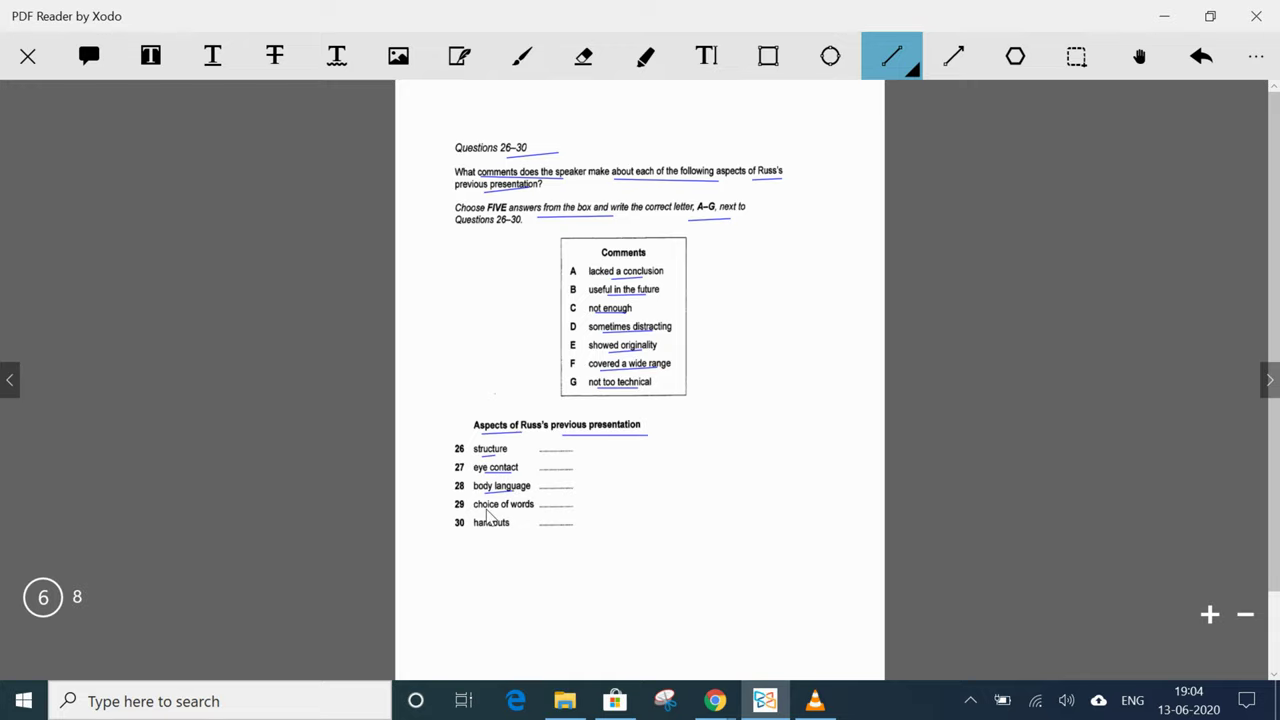
drag(478, 528, 512, 528)
click(711, 58)
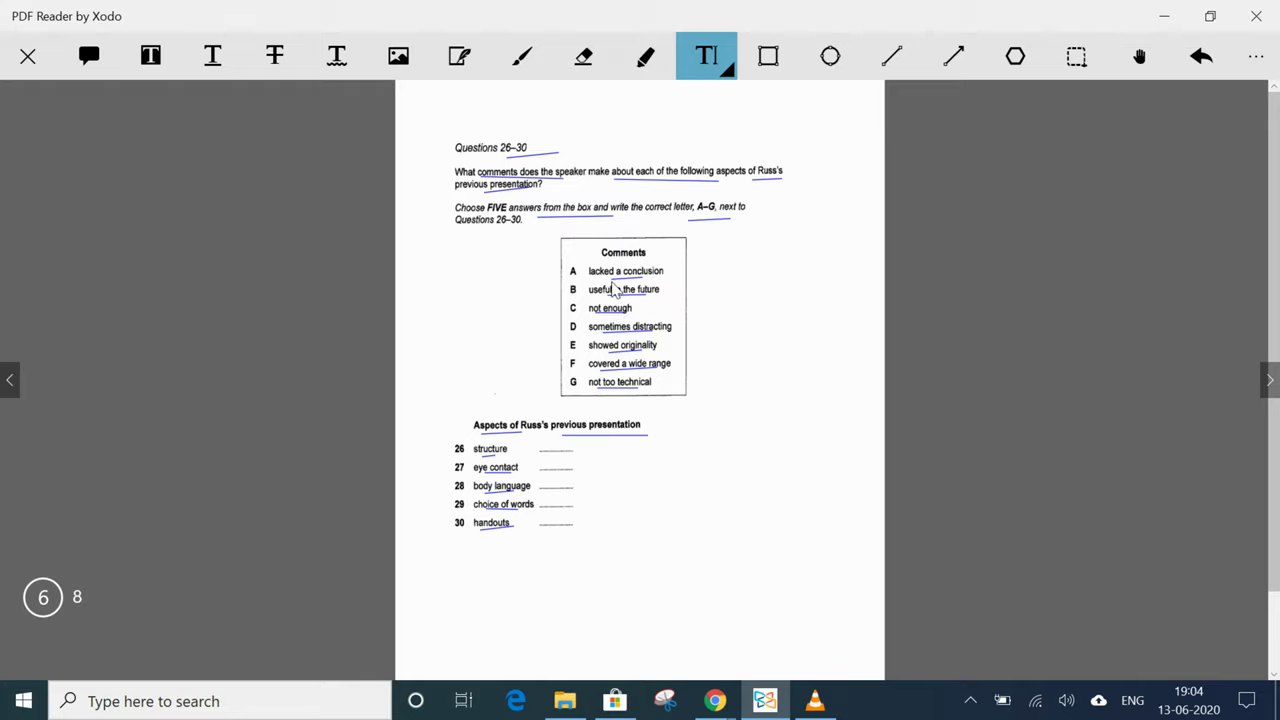
Step: Type answer A beside item 26 and C beside item 27
click(544, 450)
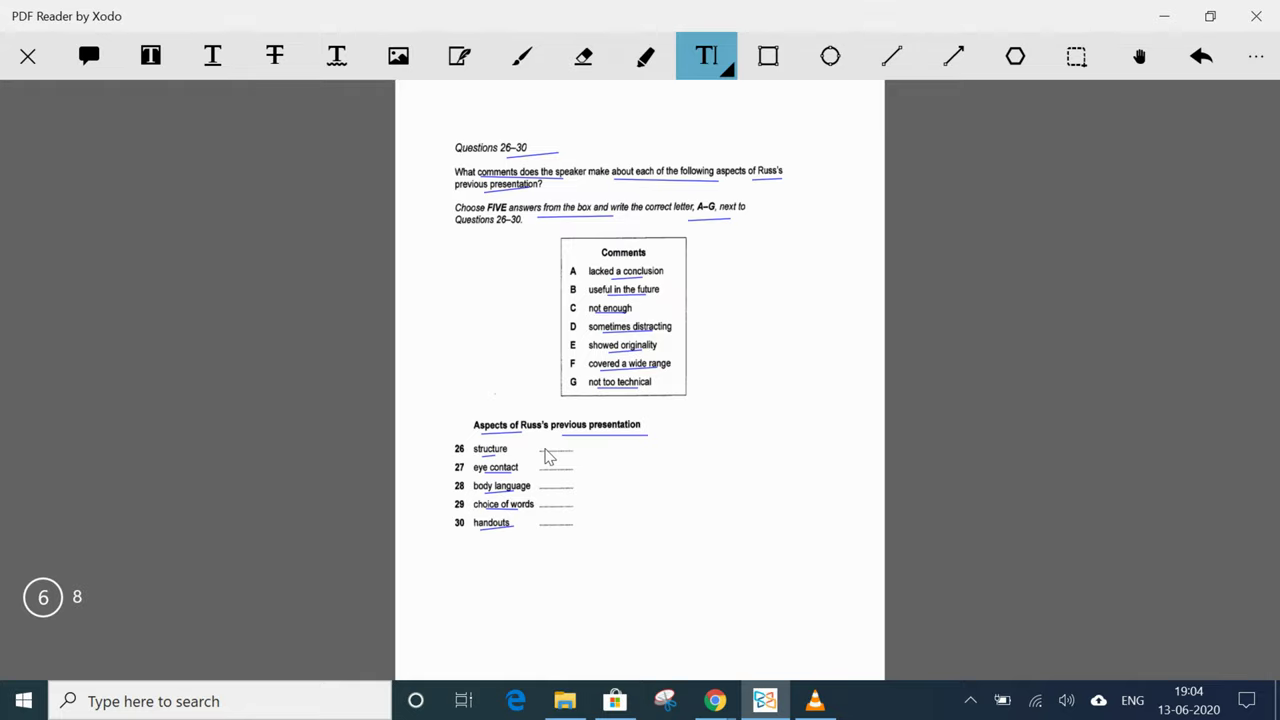
text(A)
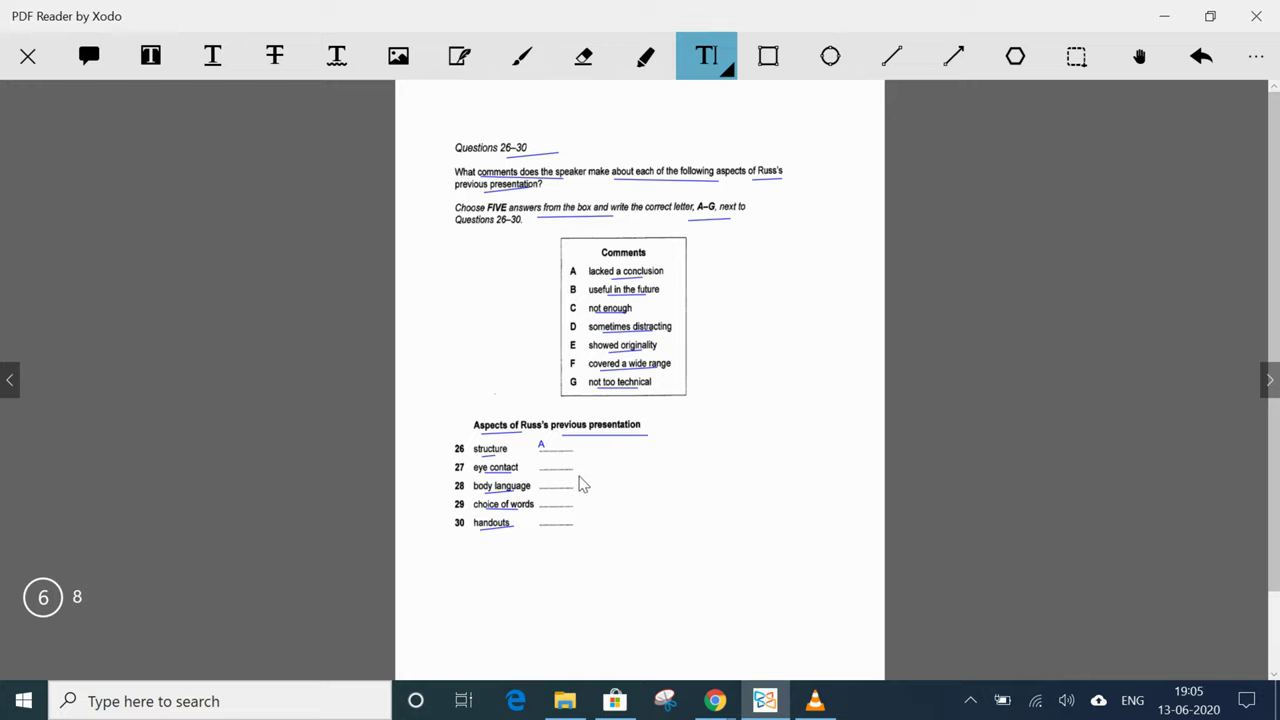
click(570, 466)
click(590, 473)
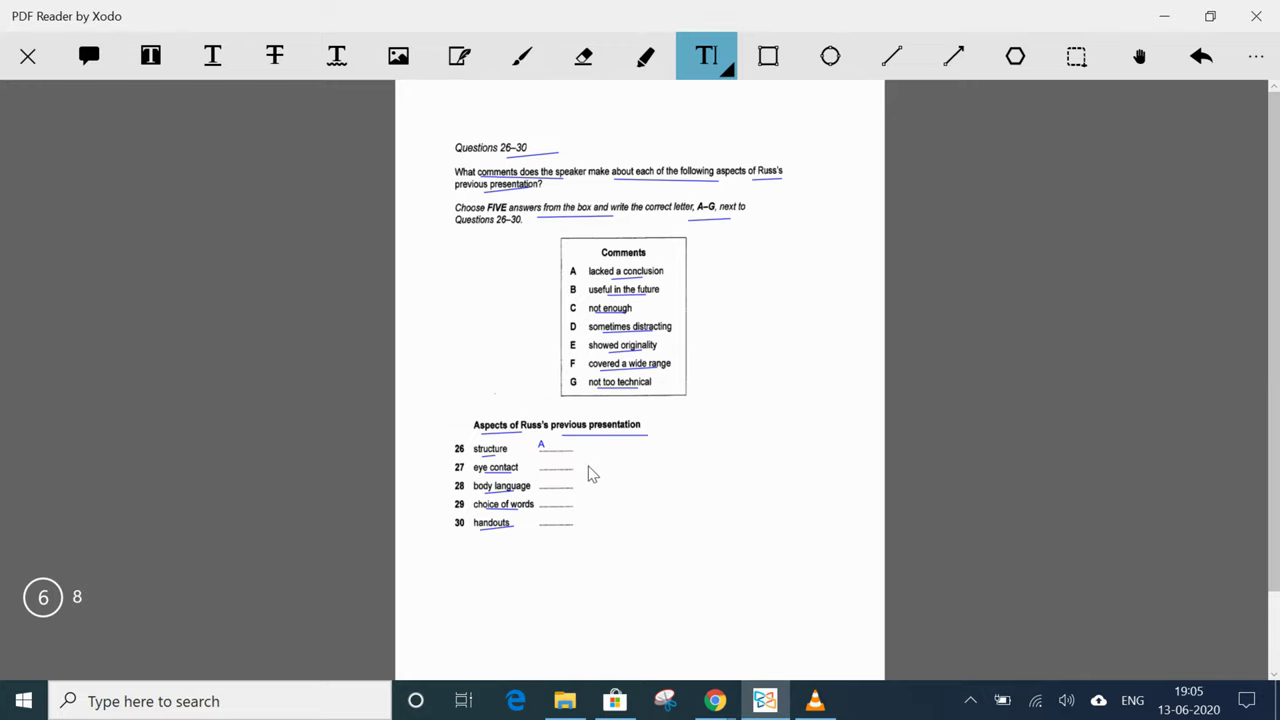
click(588, 466)
text(C)
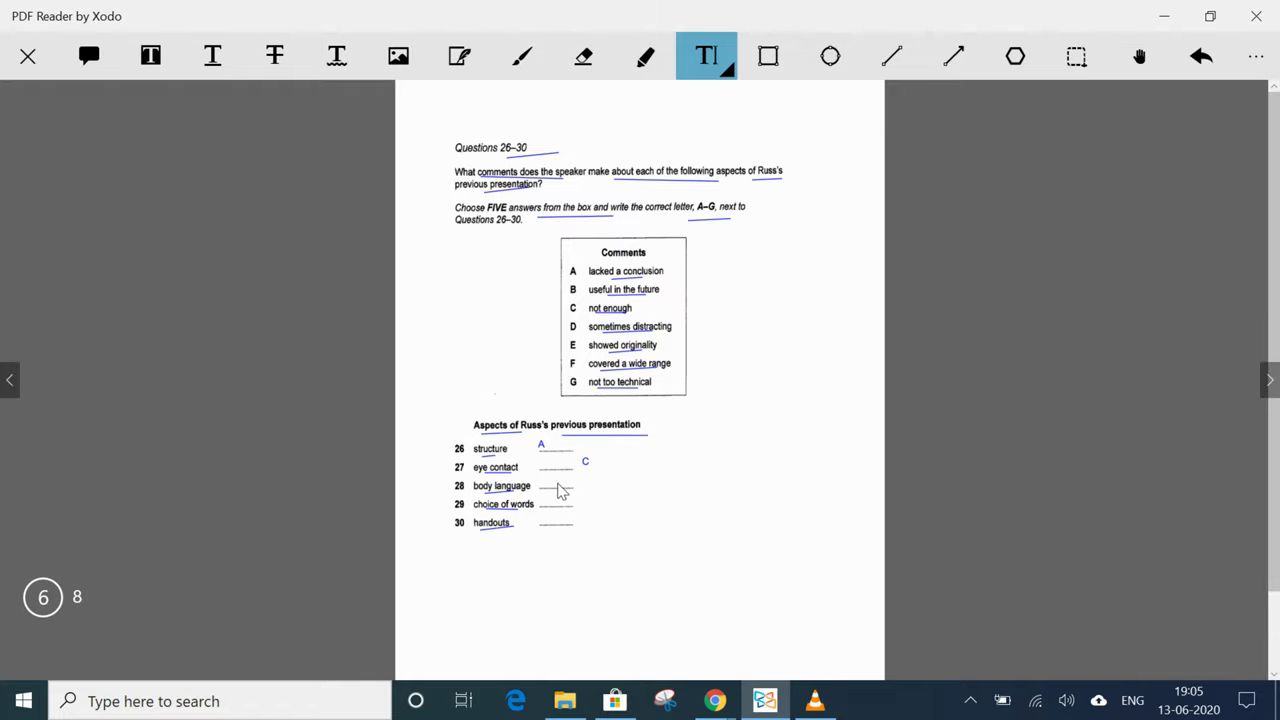
Step: Enter D, G and E for items 28–30, then go to page 7
click(557, 484)
click(580, 511)
click(582, 513)
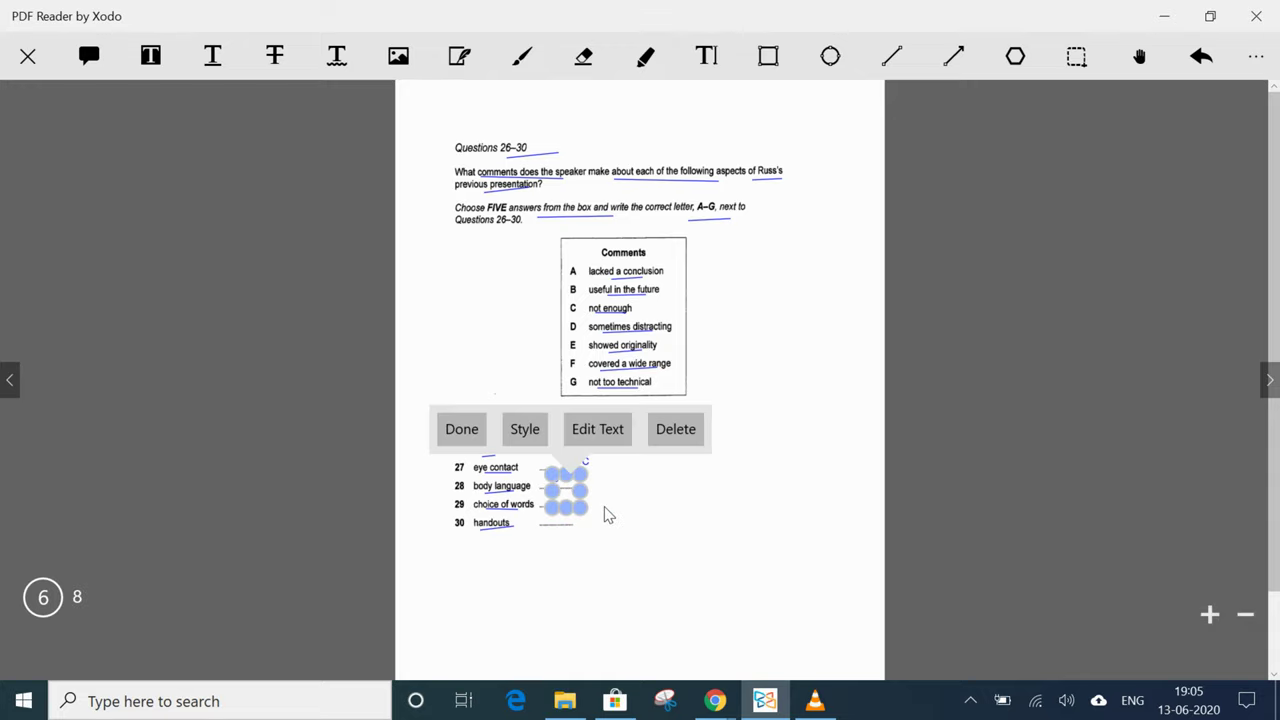
click(606, 512)
text(G)
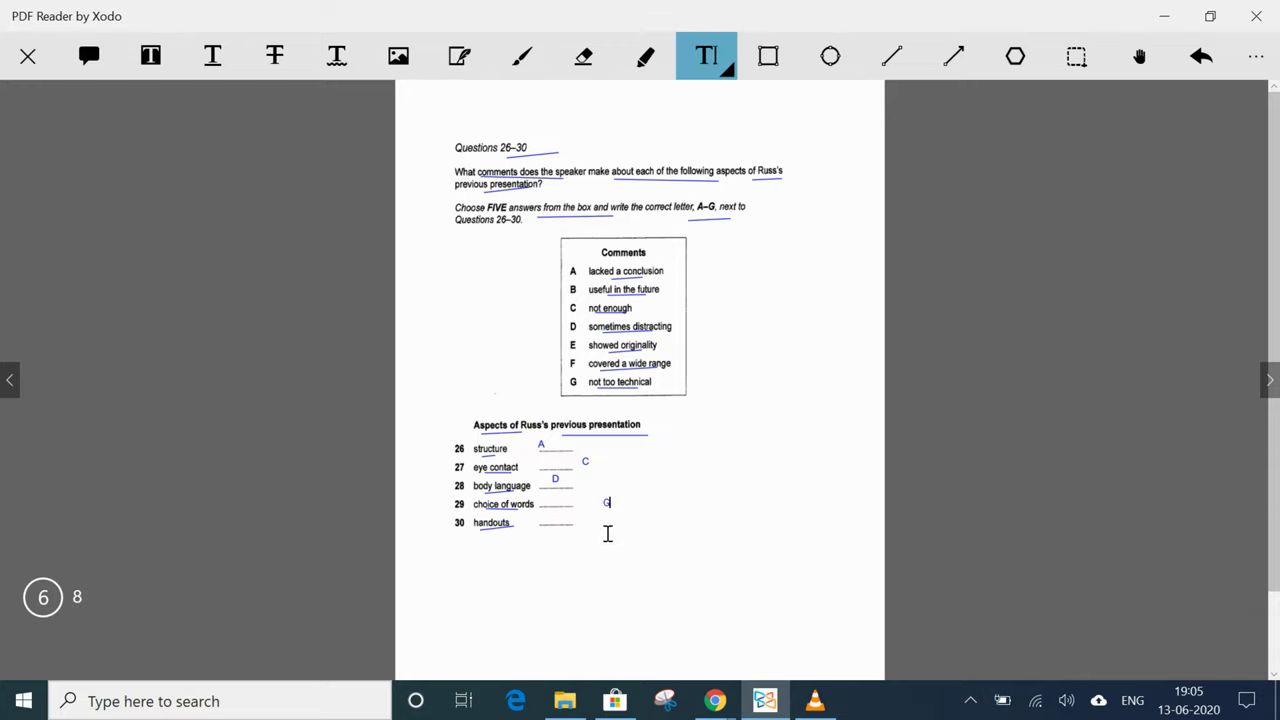
click(542, 529)
click(736, 535)
click(1268, 379)
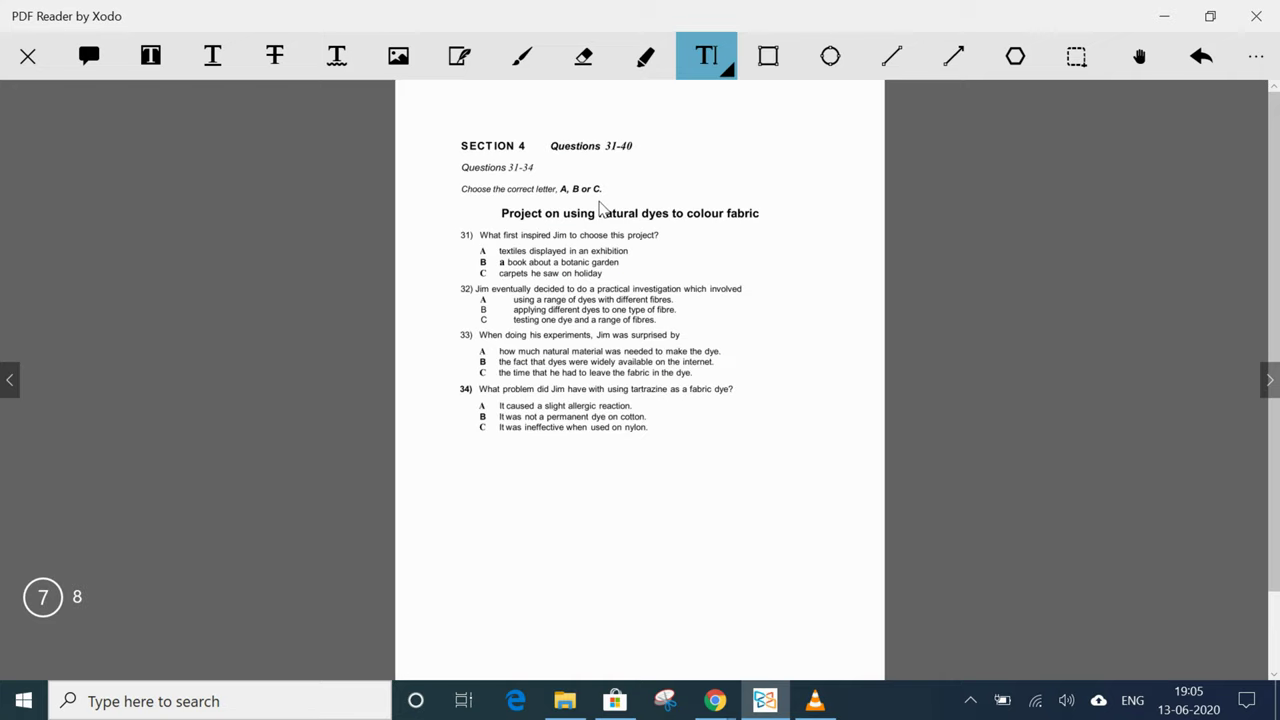
Step: Underline key words in the instructions, the project title and question 31 with its options
click(890, 57)
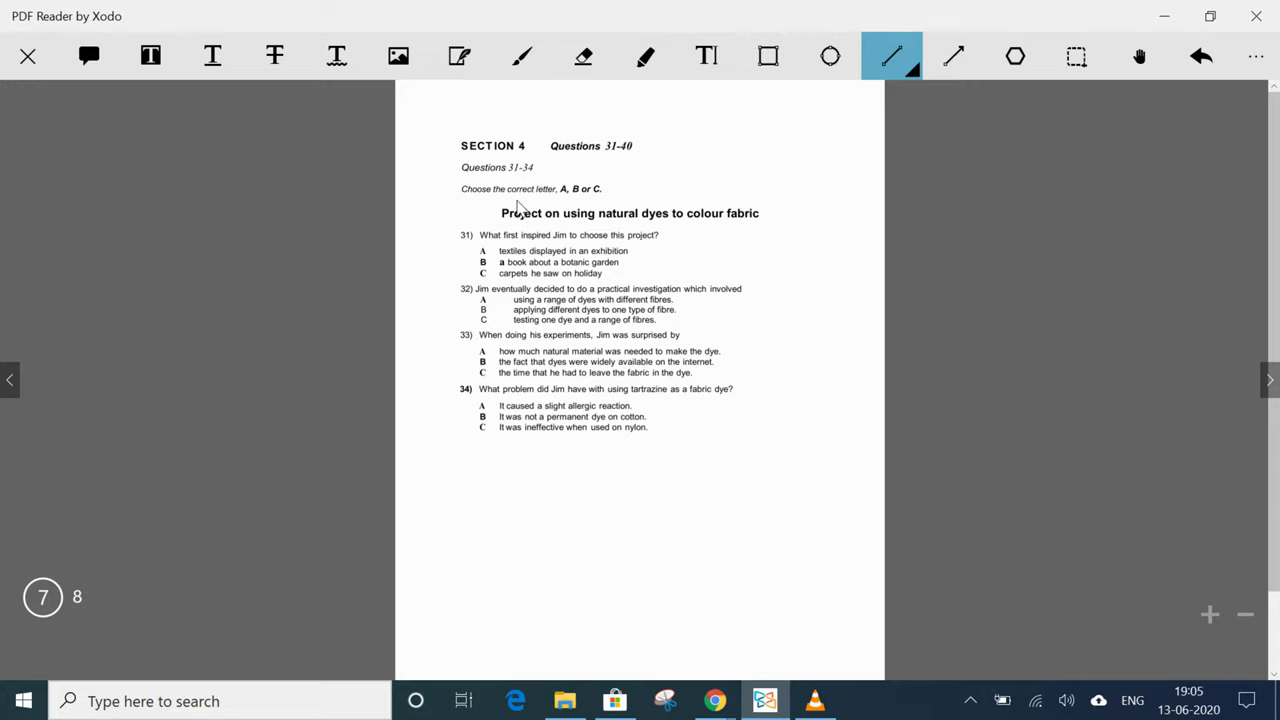
drag(560, 193, 626, 190)
drag(527, 221, 758, 222)
drag(492, 241, 668, 240)
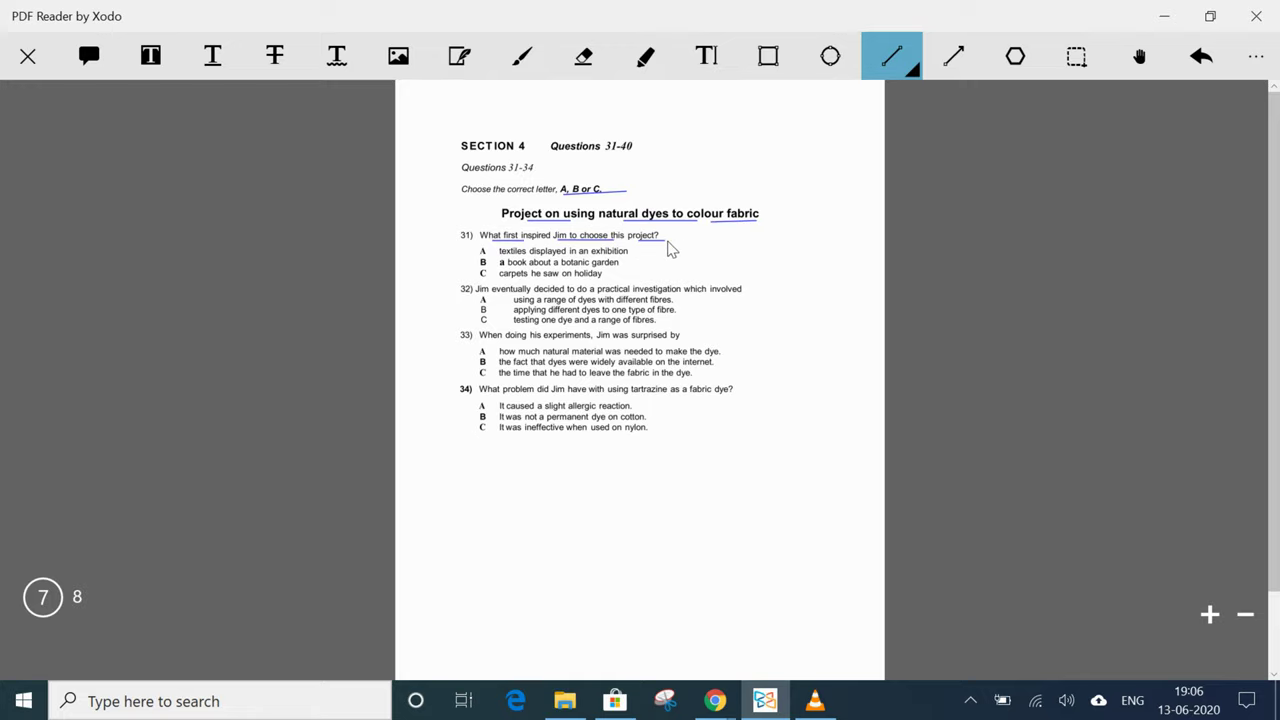
drag(508, 257, 627, 256)
mouse_move(510, 268)
mouse_down()
mouse_move(604, 269)
mouse_move(530, 294)
mouse_up()
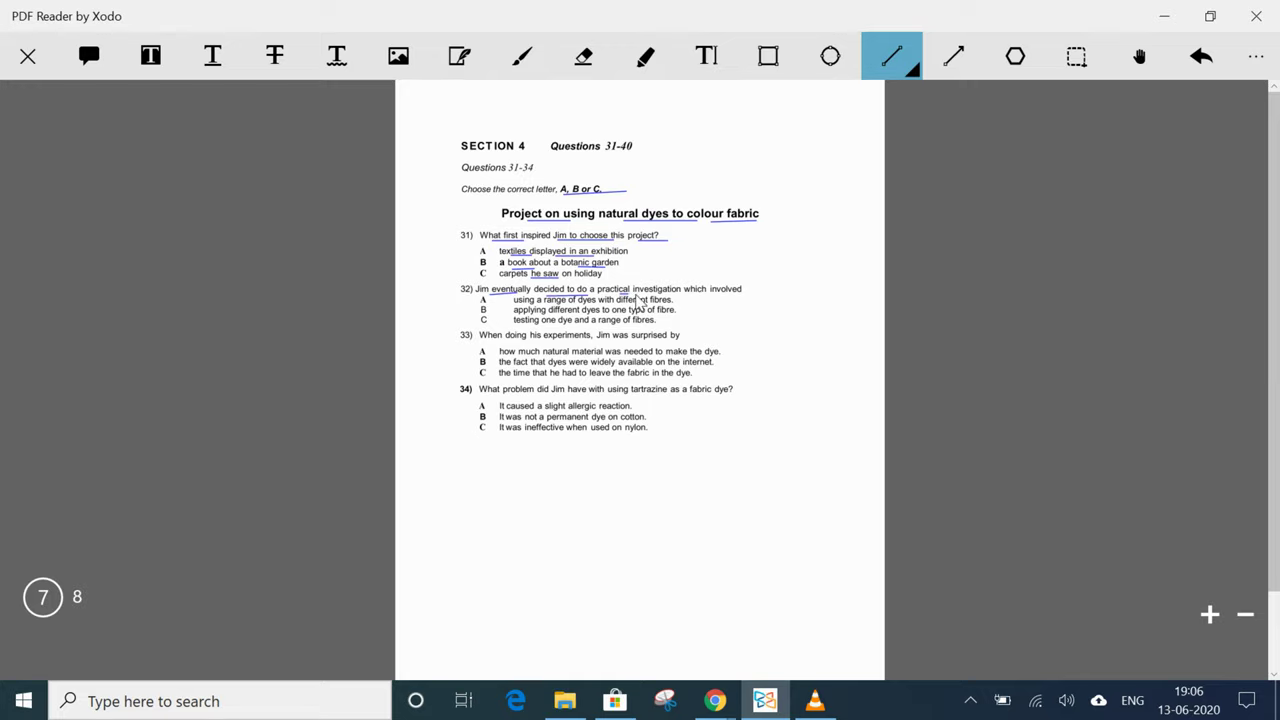
Step: Underline key words in questions 32 and 33 and their answer options
drag(620, 295, 742, 295)
drag(515, 315, 606, 316)
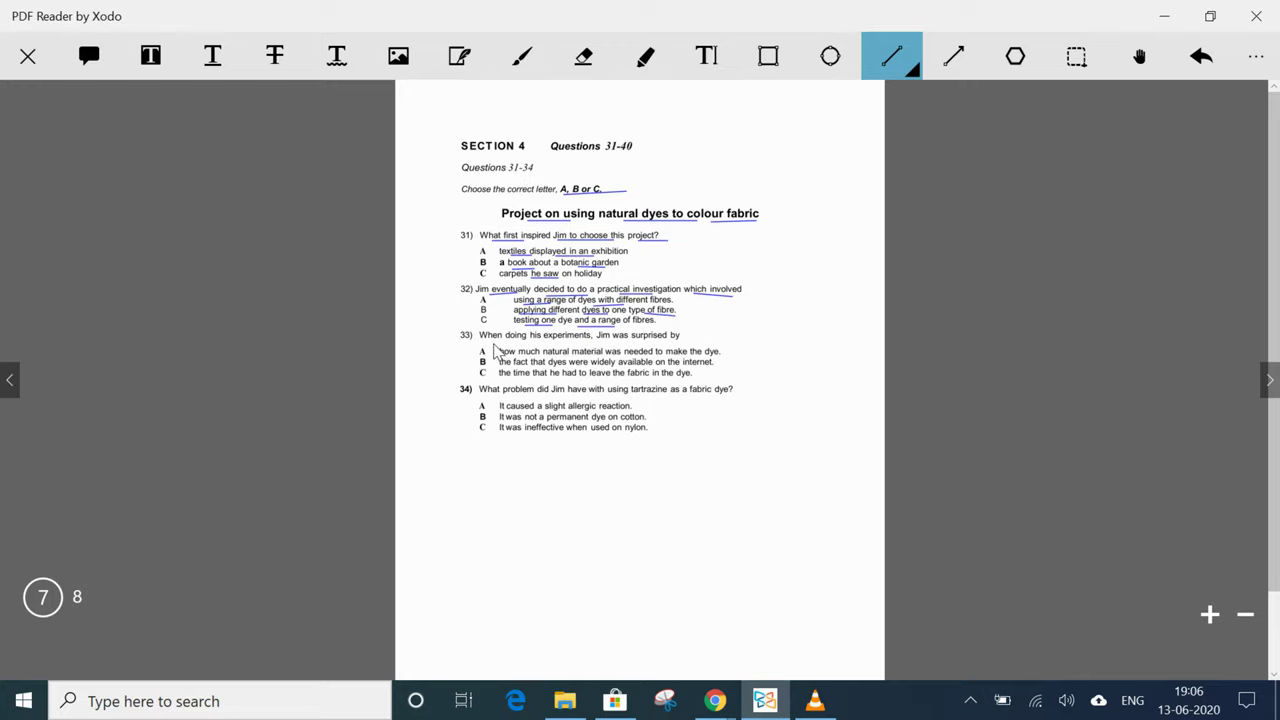
drag(496, 342, 662, 341)
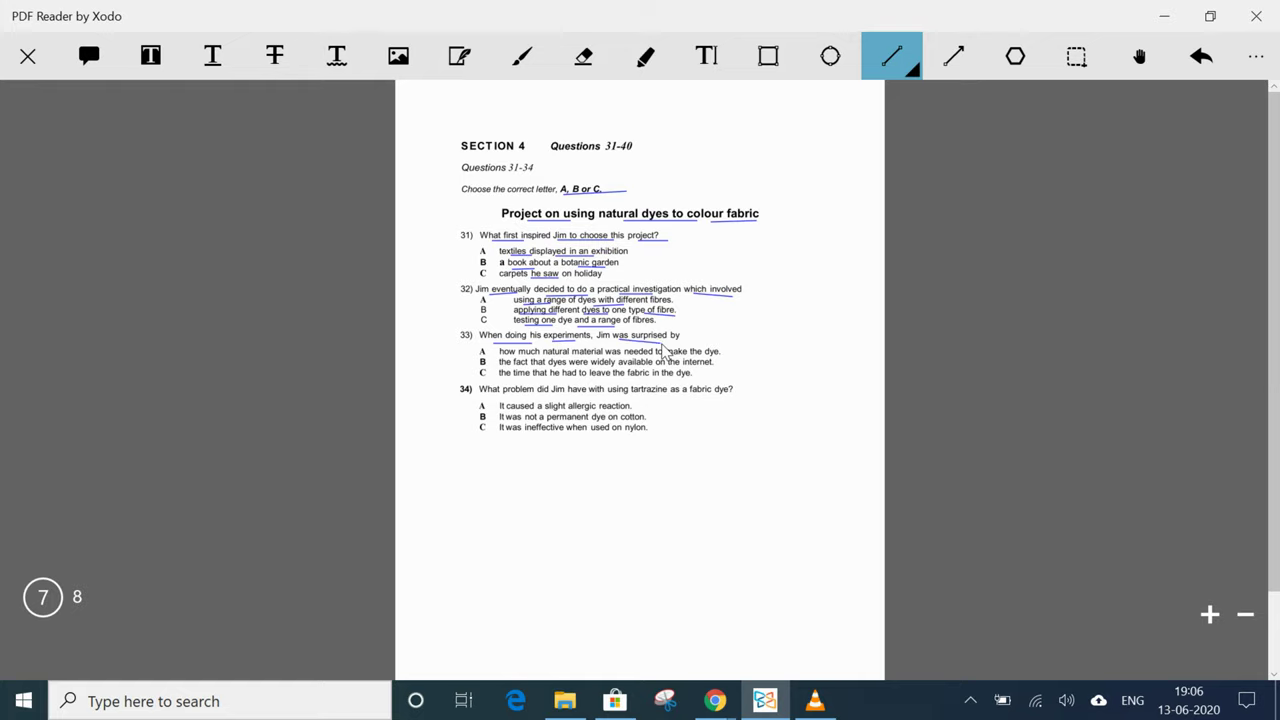
click(510, 365)
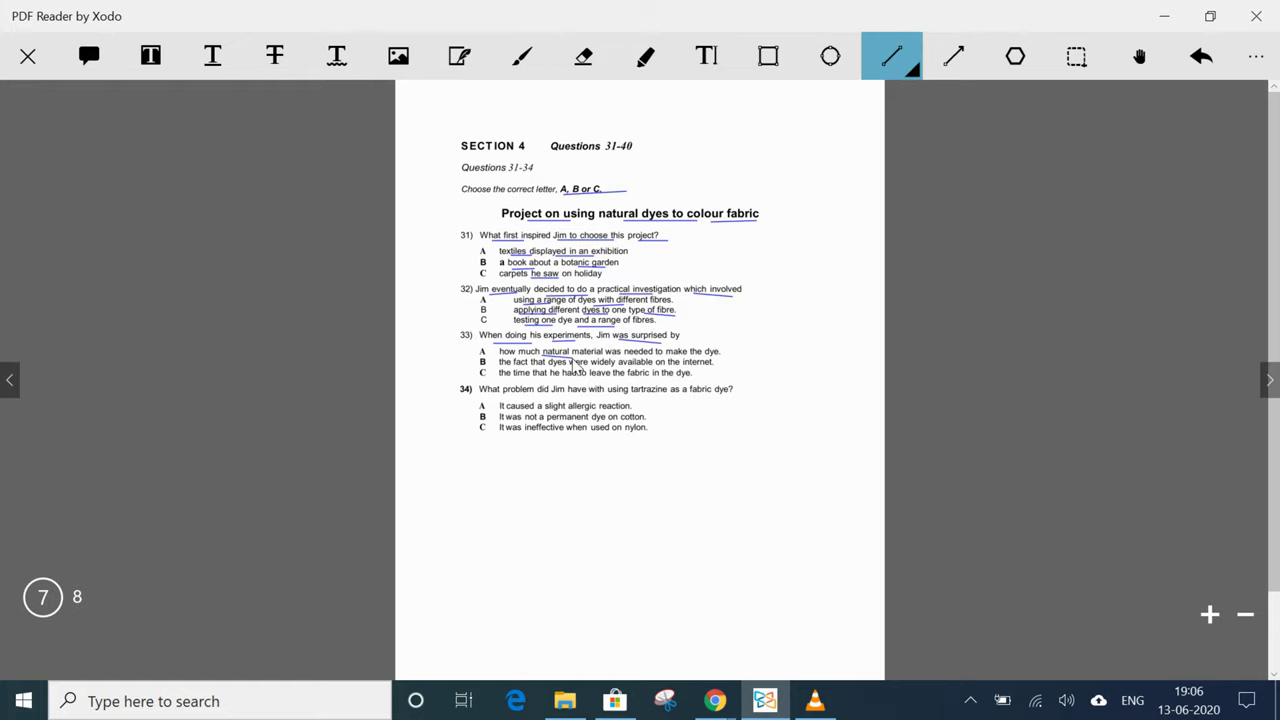
drag(655, 357, 701, 357)
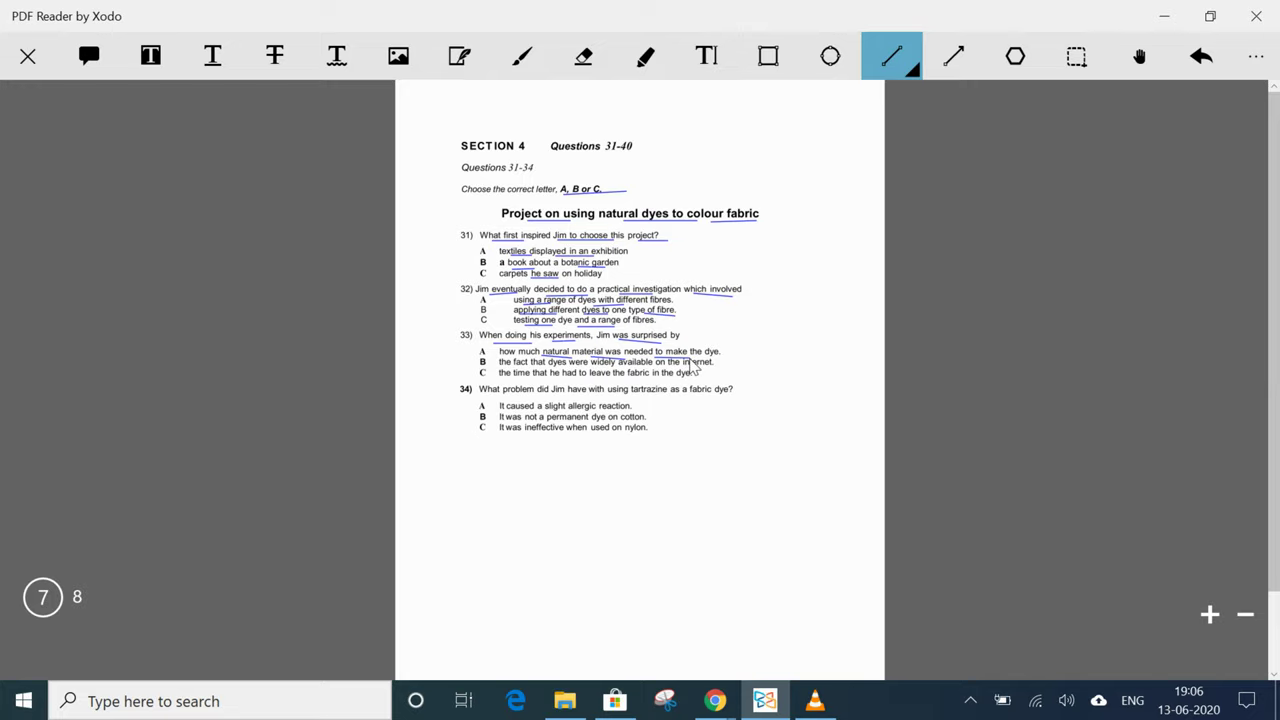
drag(505, 366, 590, 366)
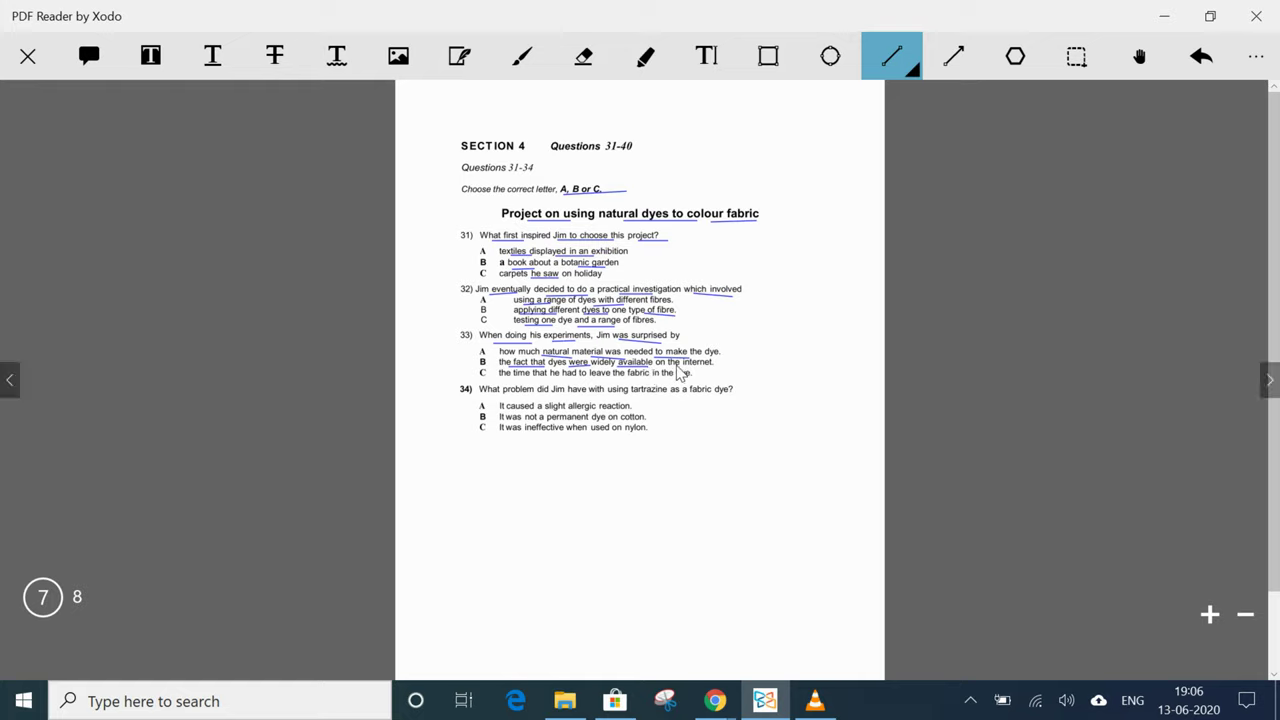
mouse_move(548, 377)
mouse_down()
mouse_move(512, 377)
mouse_move(676, 381)
mouse_up()
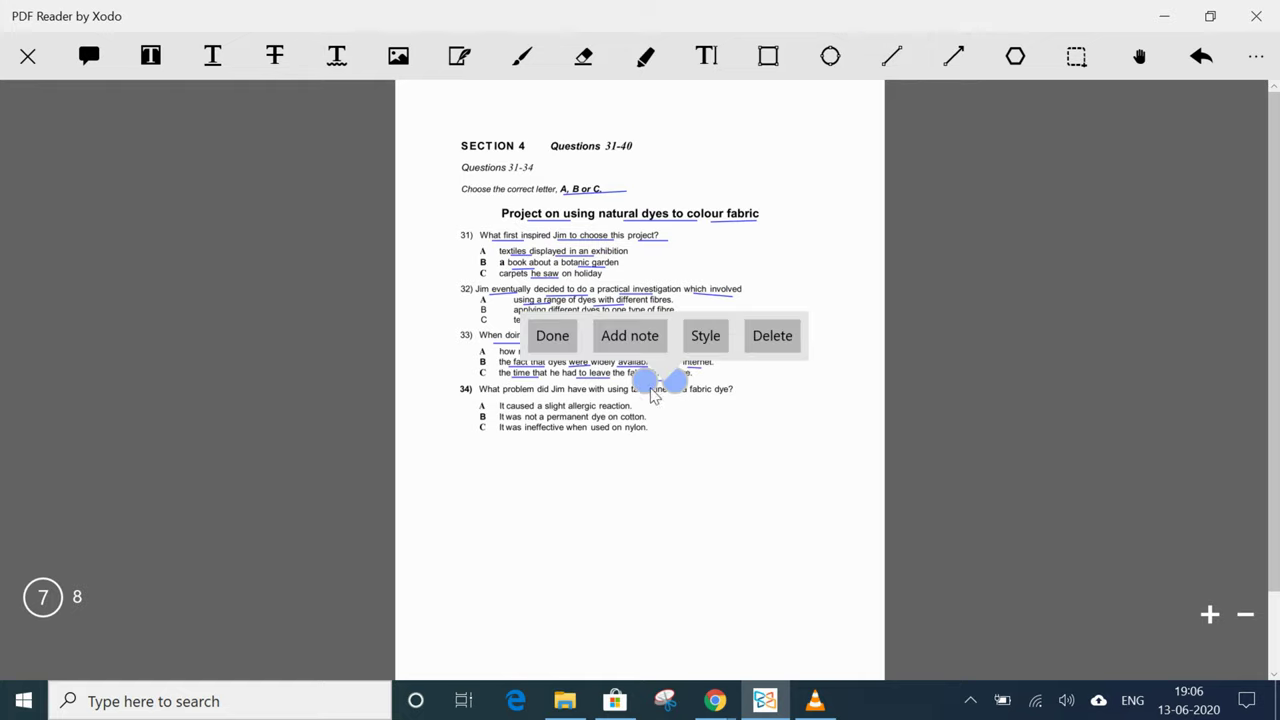
click(548, 412)
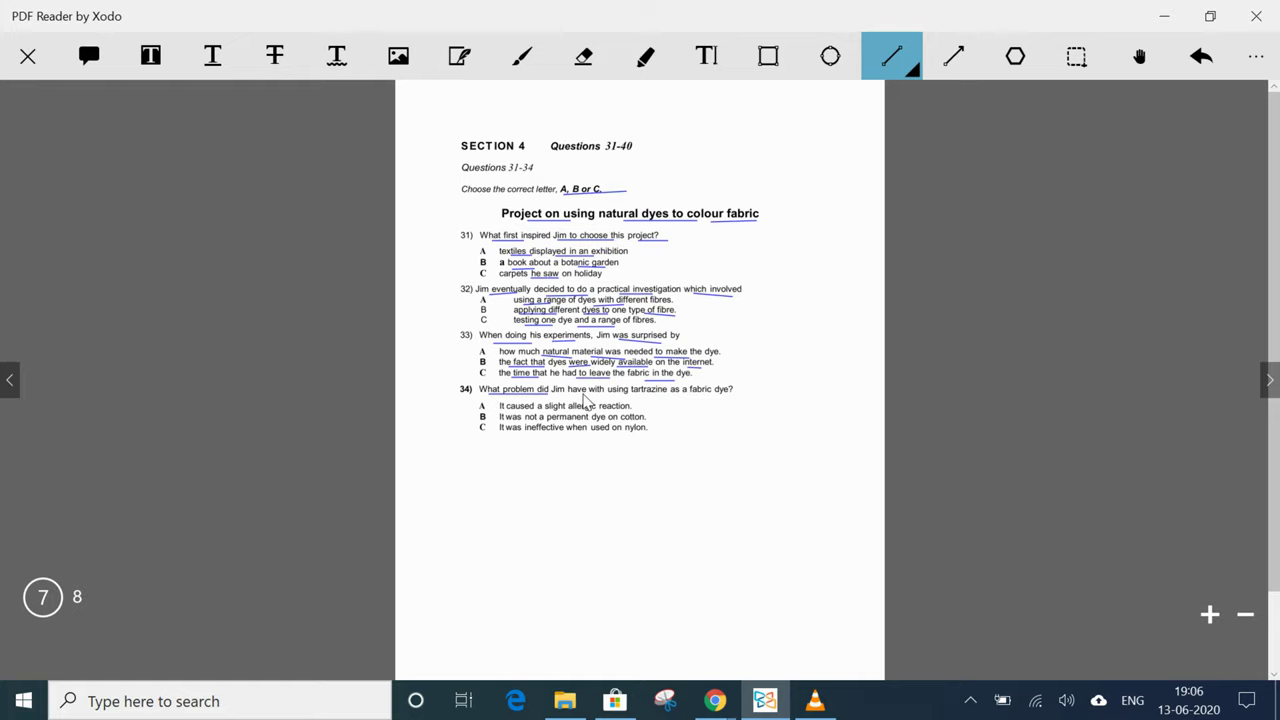
Step: Underline 'tartrazine as a fabric' in question 34 and key words in options B and C
drag(653, 393, 698, 393)
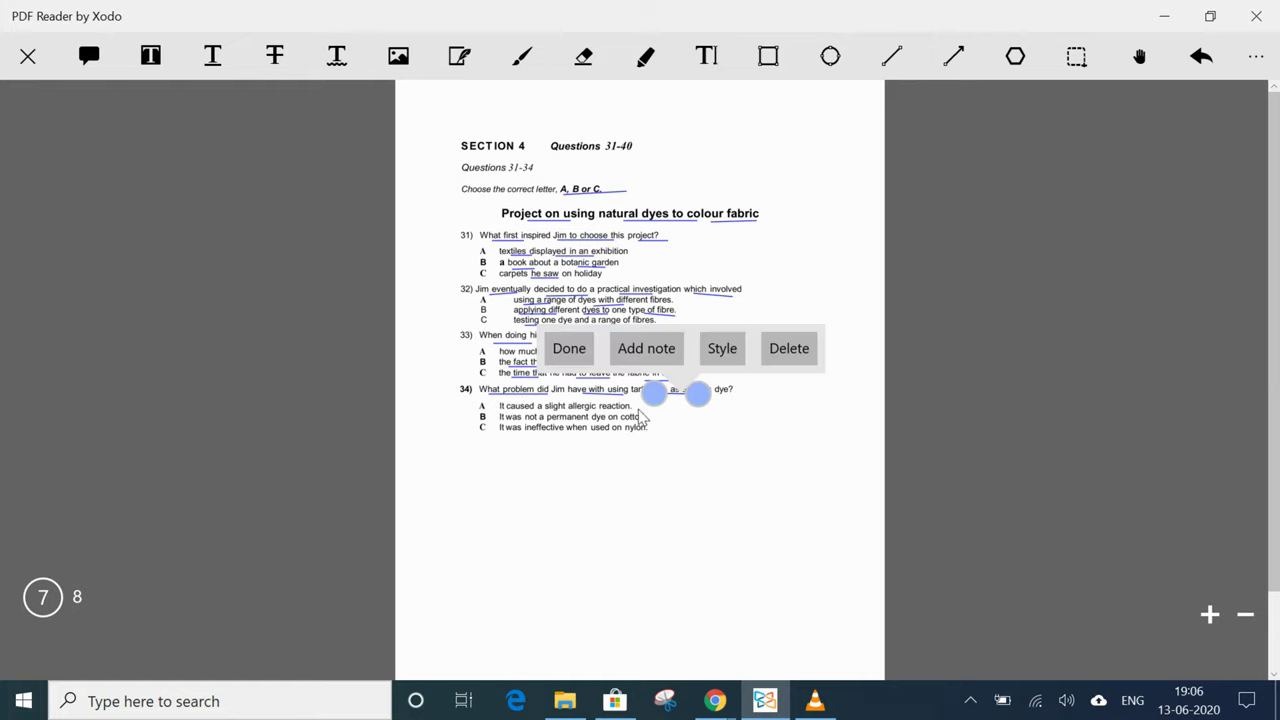
click(563, 427)
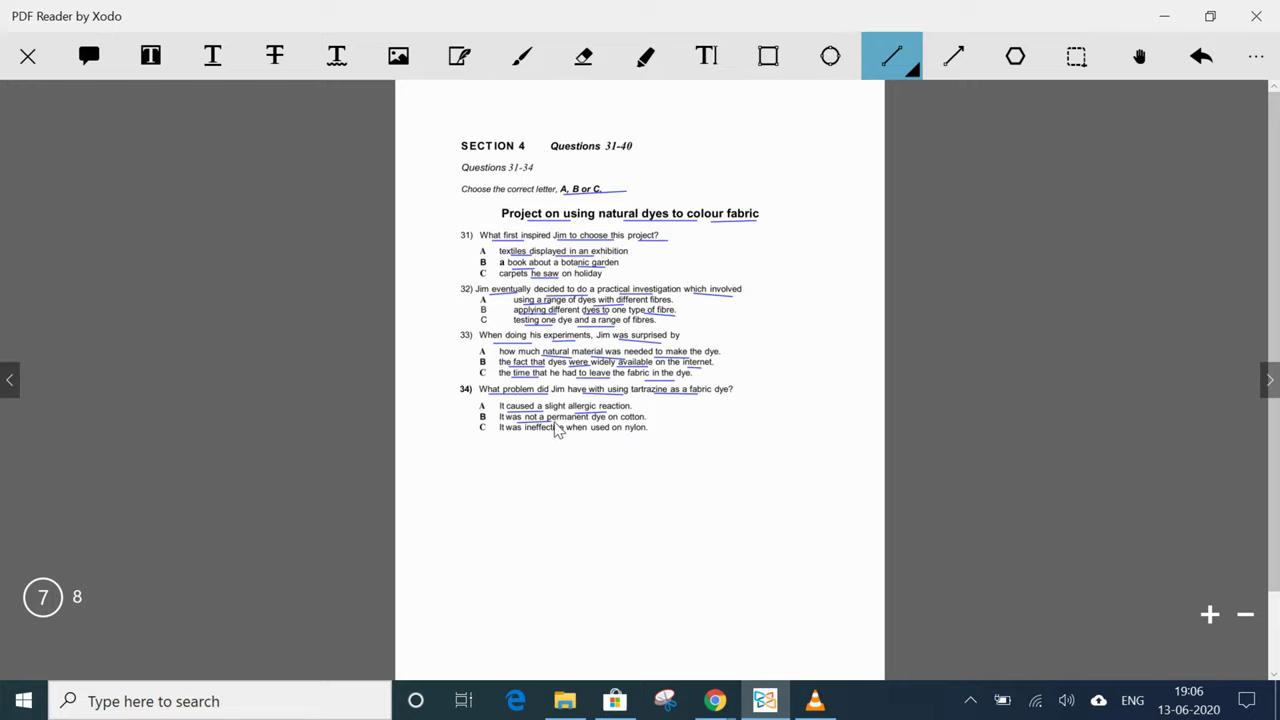
drag(522, 421, 610, 424)
drag(526, 433, 622, 431)
click(832, 68)
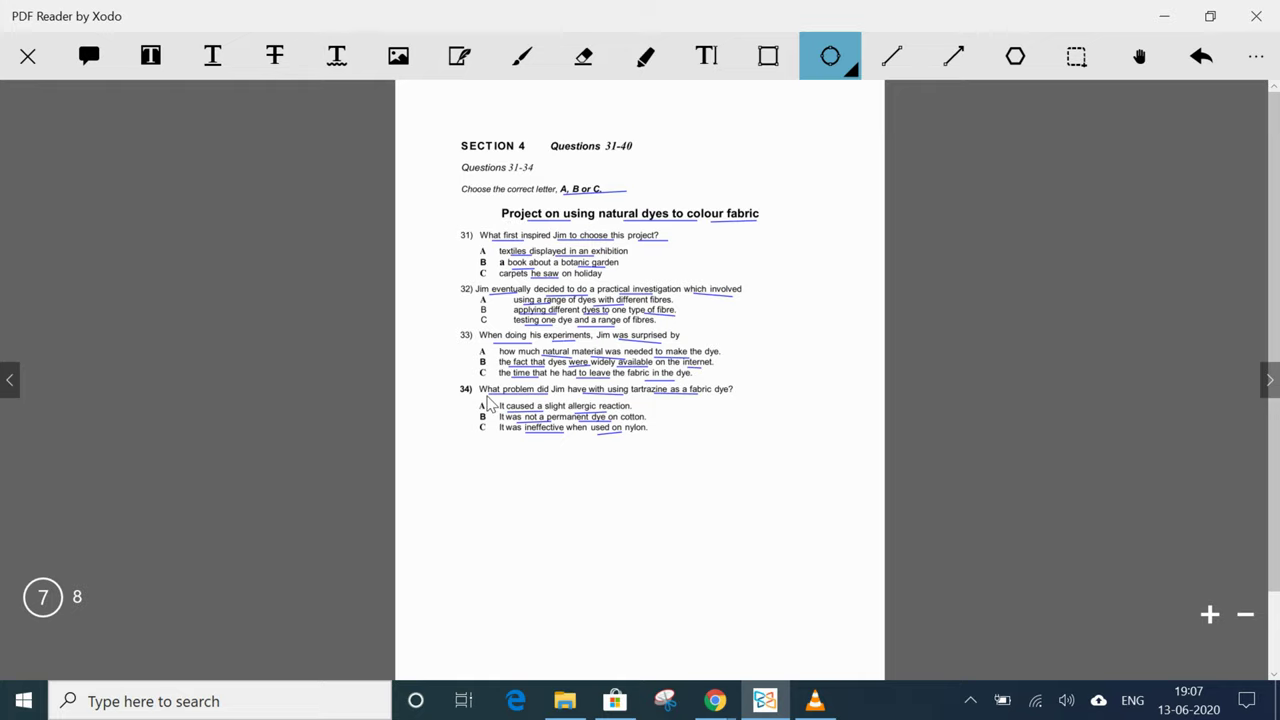
Step: On page 8, underline the Problems heading and key phrases like 'A-H, next to' in the instructions
click(1262, 376)
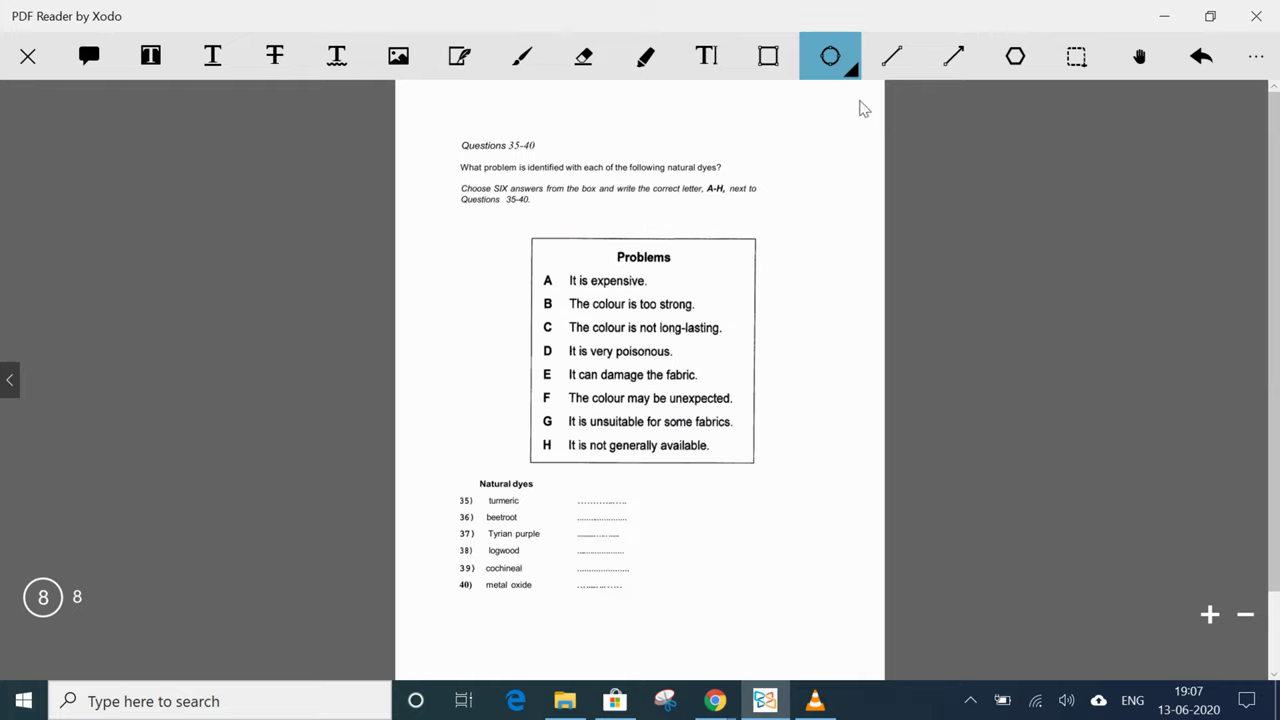
click(892, 60)
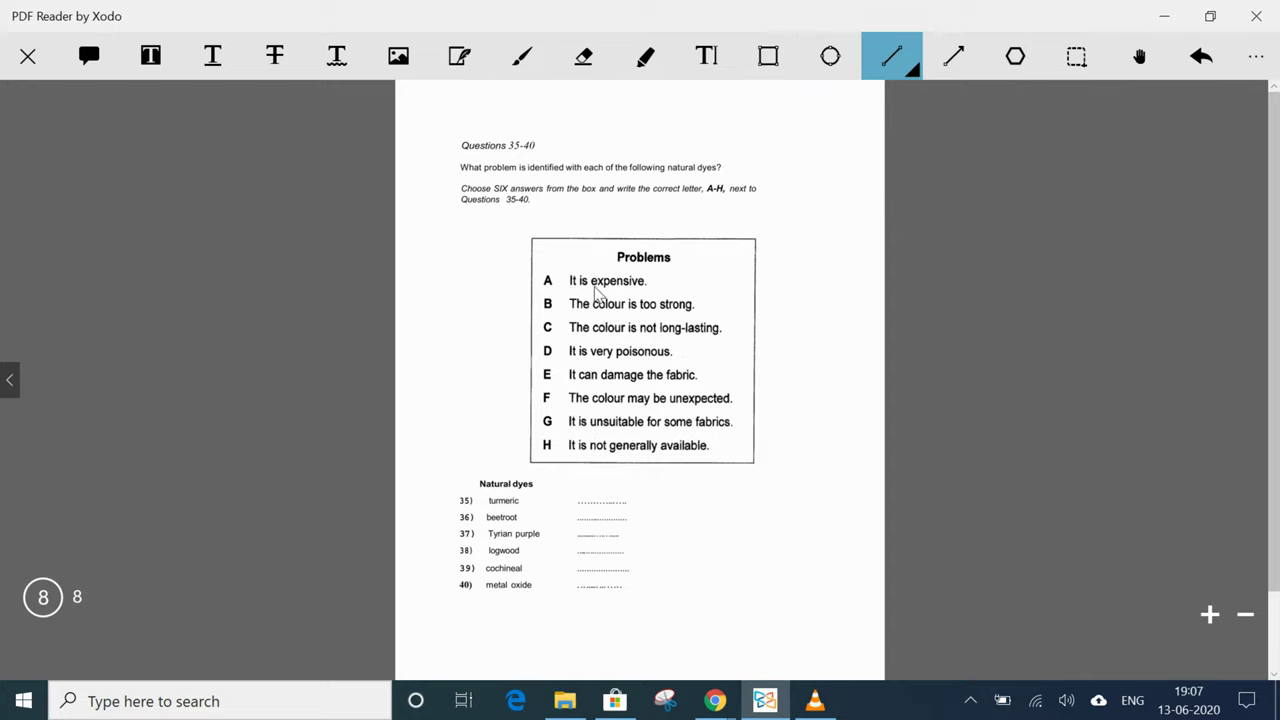
drag(623, 268, 700, 268)
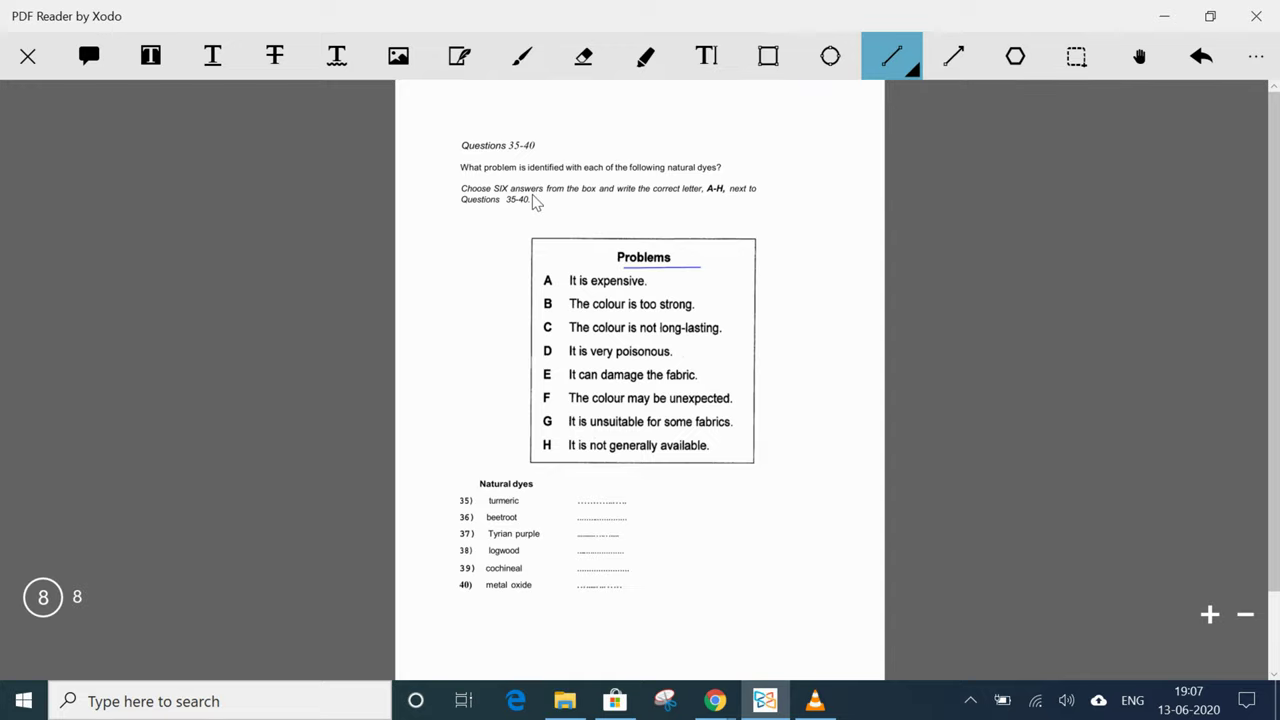
drag(511, 192, 628, 192)
drag(698, 197, 756, 197)
Step: Underline key words in problems A–H and the natural dye names, then return to page 7
mouse_move(590, 288)
mouse_down()
mouse_move(646, 288)
mouse_move(690, 311)
mouse_up()
drag(594, 334, 690, 334)
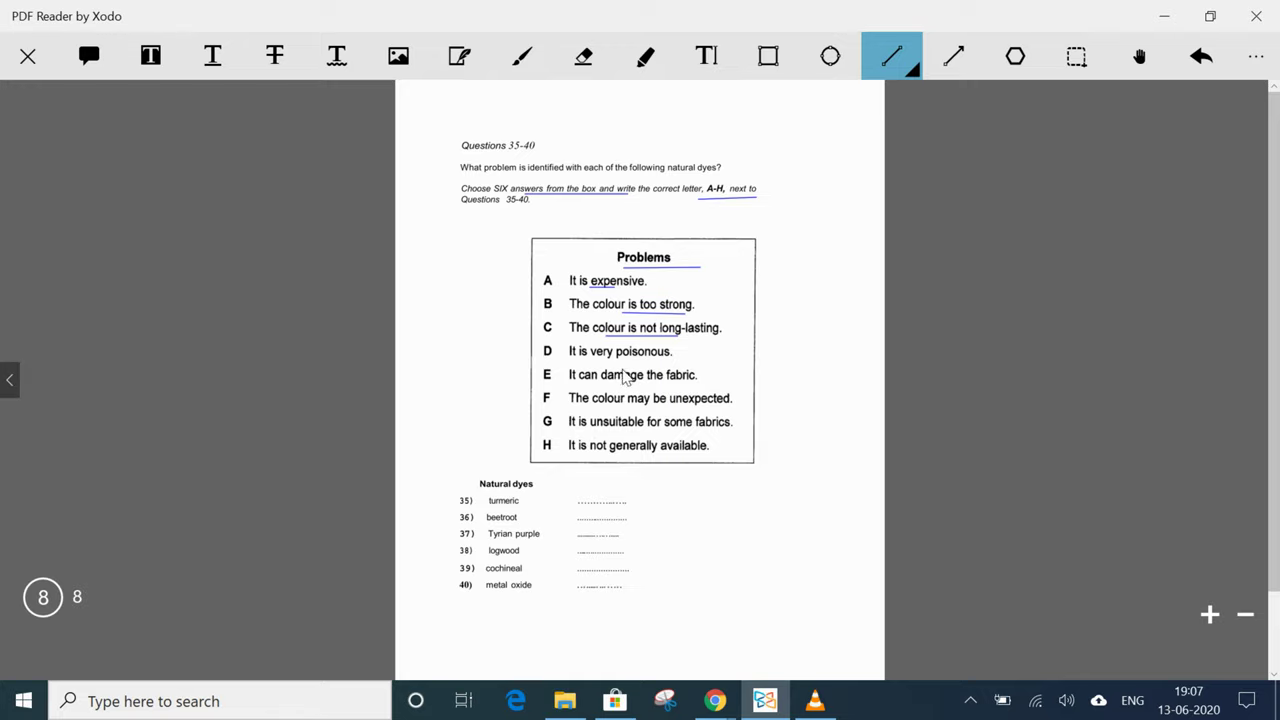
mouse_move(591, 358)
mouse_down()
mouse_move(652, 358)
mouse_move(636, 381)
mouse_move(697, 381)
mouse_up()
drag(592, 405, 730, 405)
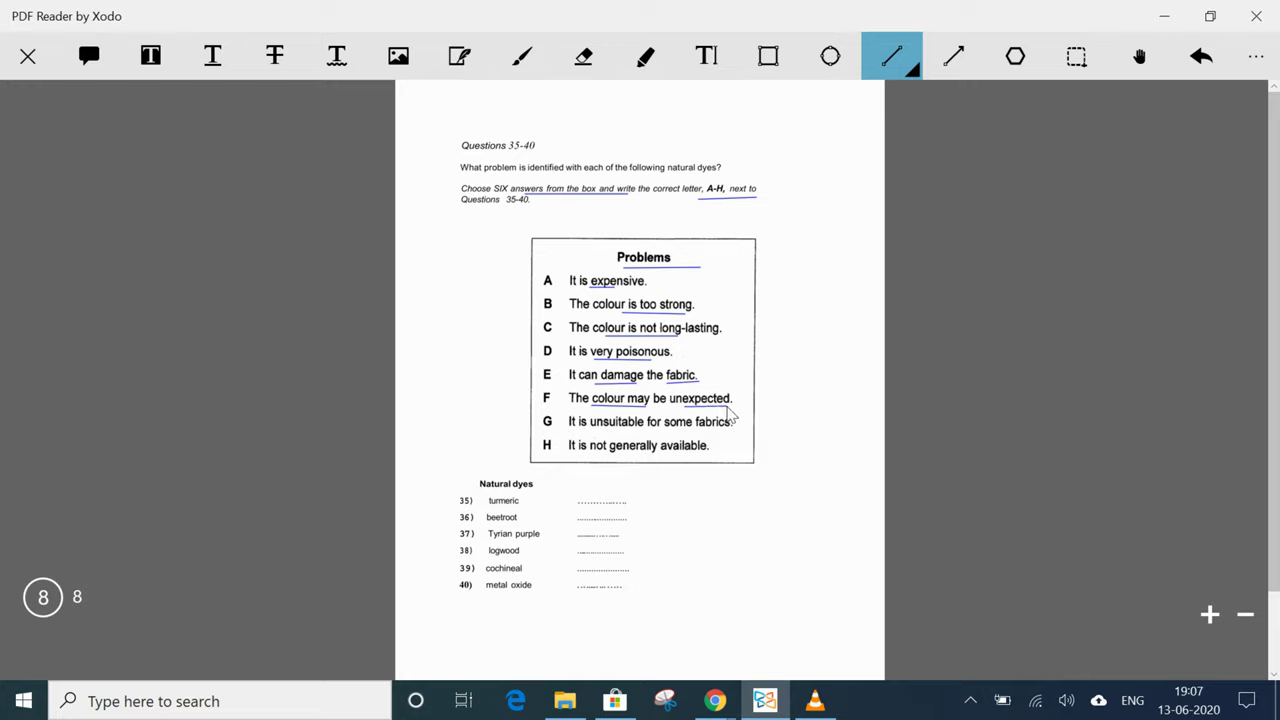
drag(590, 428, 733, 428)
drag(578, 452, 707, 452)
mouse_move(489, 506)
mouse_down()
mouse_move(517, 506)
mouse_move(507, 523)
mouse_move(519, 592)
mouse_up()
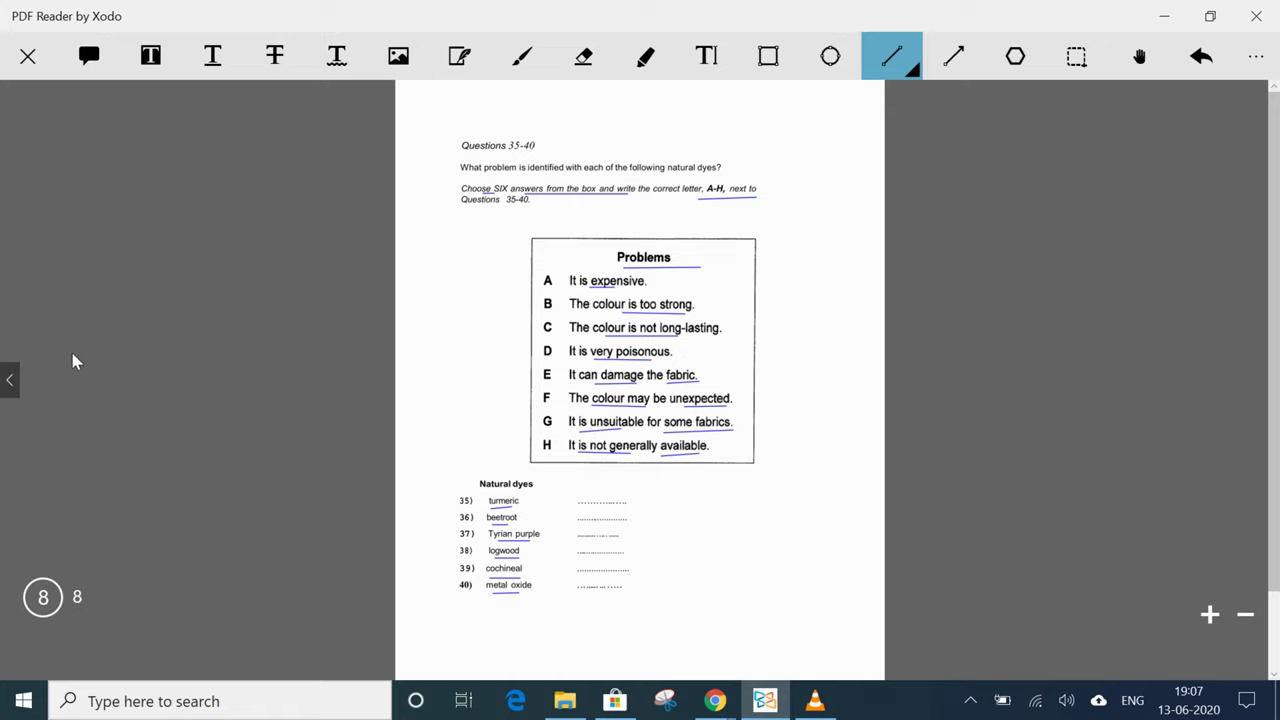
click(9, 376)
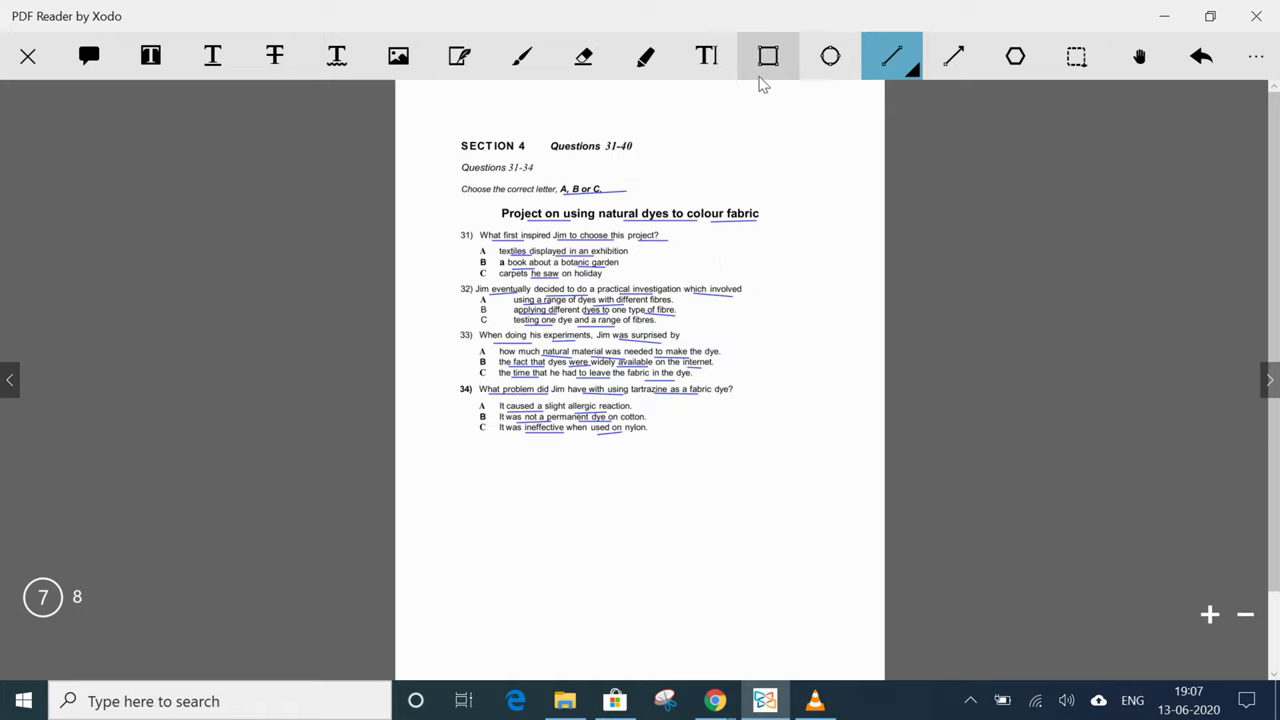
Step: Select the Ellipse tool for circling answers to questions 31–34
click(836, 60)
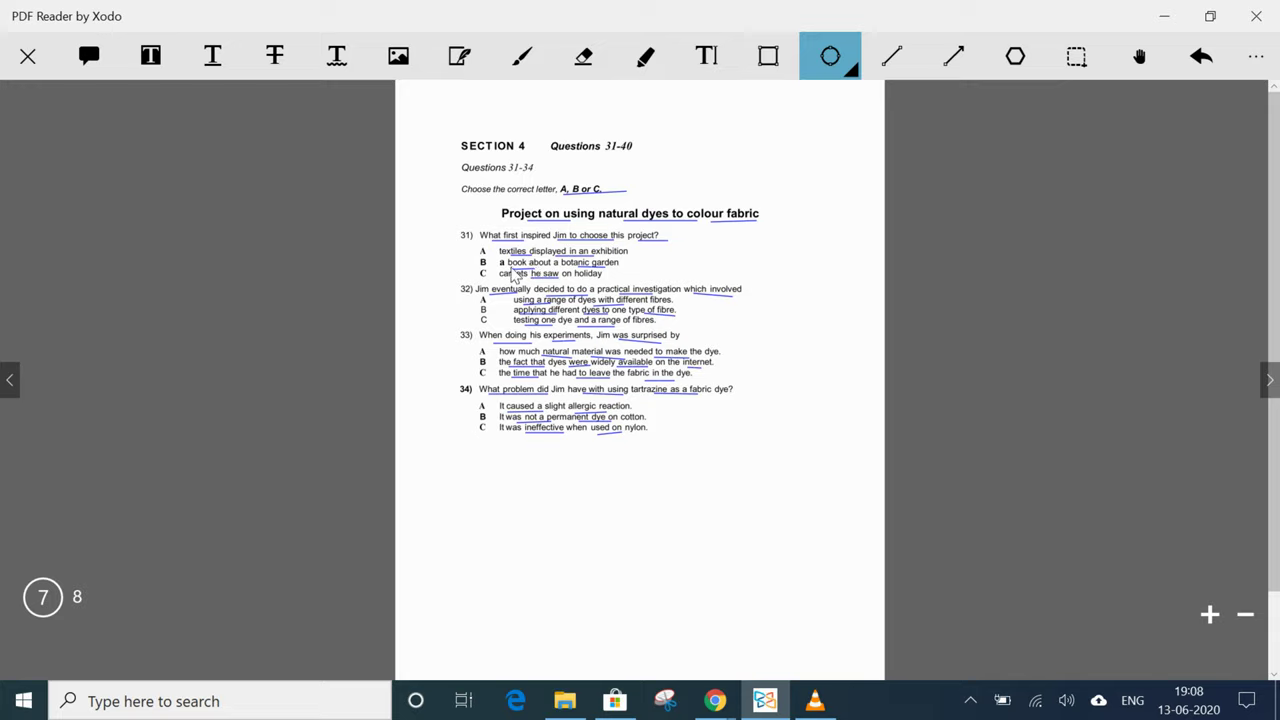
Step: Draw ellipses around option B in question 31 and option A in question 32
drag(466, 254, 490, 268)
drag(473, 295, 494, 304)
Step: Circle C for question 33 and B for question 34, then turn to page 8
drag(467, 364, 494, 380)
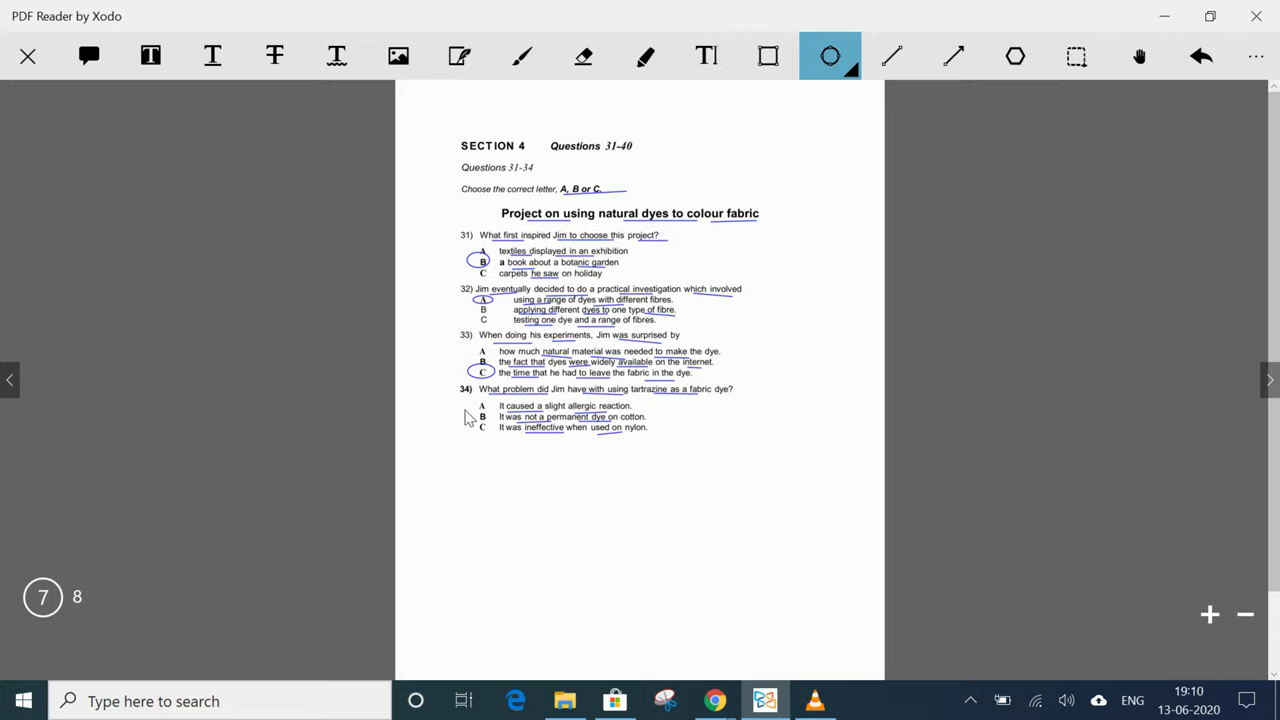
drag(467, 411, 495, 425)
click(1268, 382)
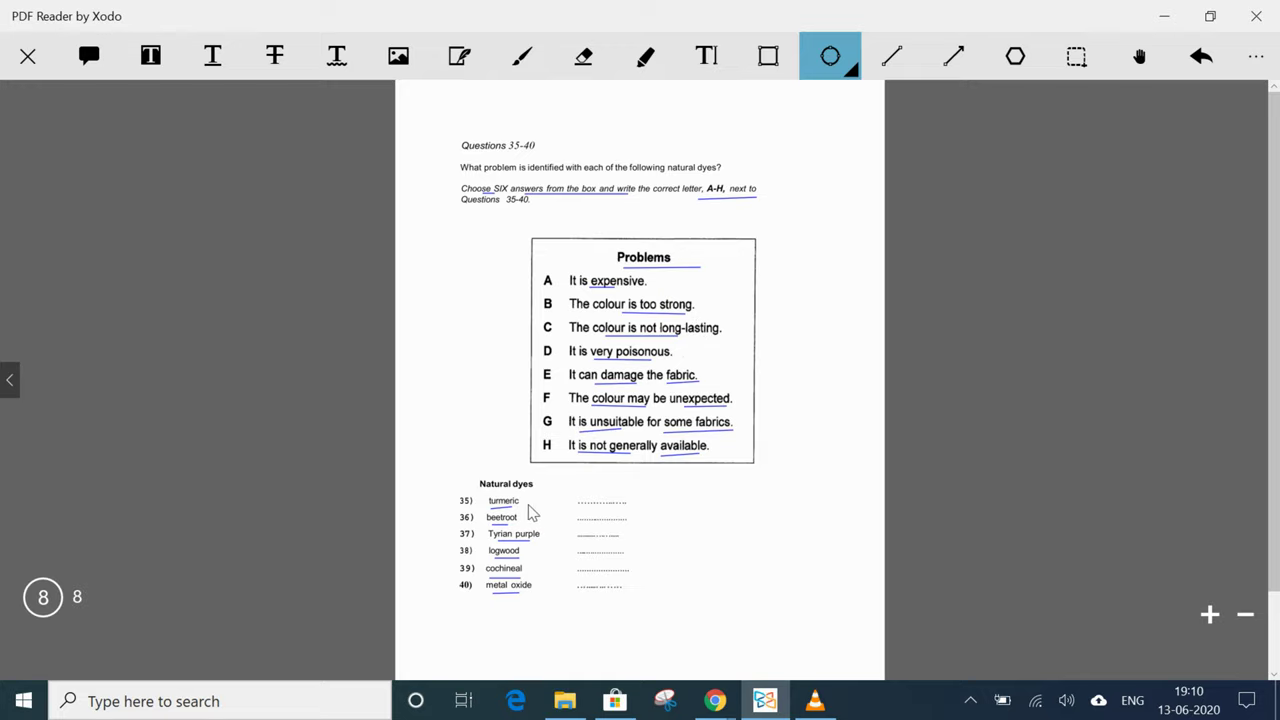
Step: Add Free Text letters C, F and G on answer lines 35–37 for turmeric, beetroot and Tyrian purple
click(707, 57)
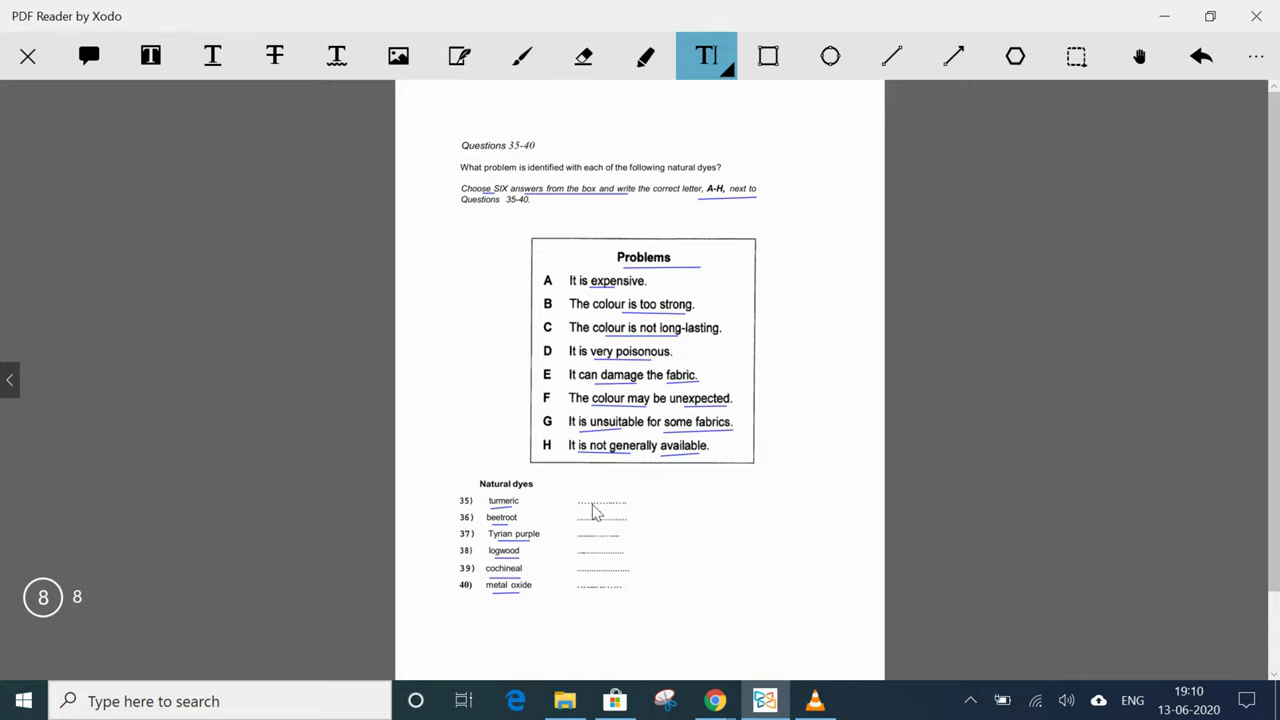
click(585, 500)
text(C)
click(588, 522)
click(622, 523)
click(621, 519)
text(F)
click(577, 536)
text(G)
Step: Type the answers D, H and A on the answer lines for questions 38, 39 and 40
click(616, 550)
text(D)
click(577, 568)
text(H)
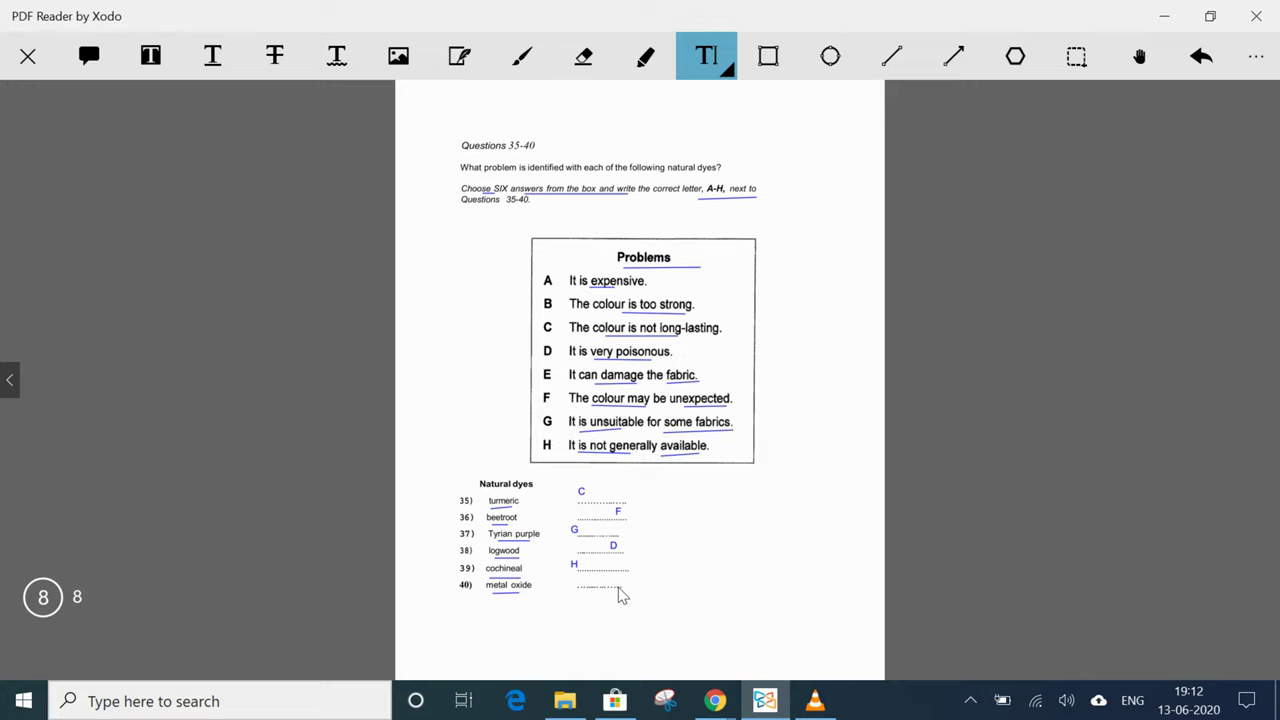
click(618, 588)
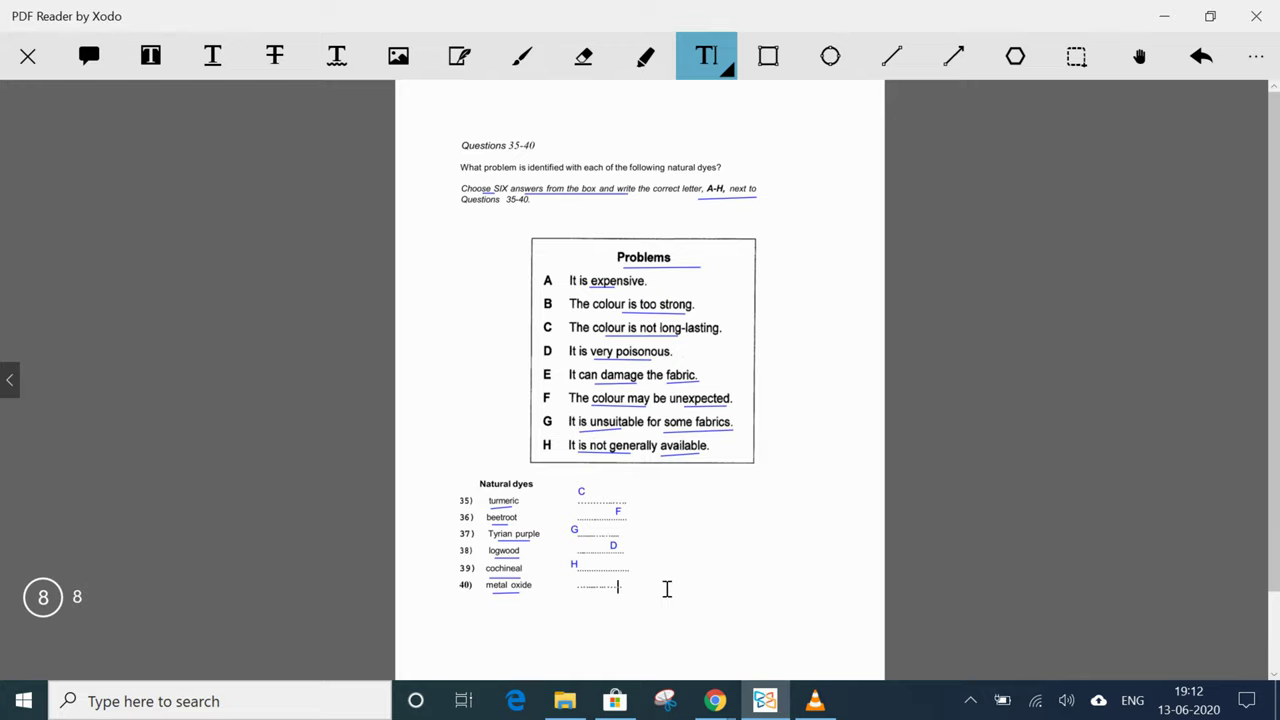
text(A)
click(757, 608)
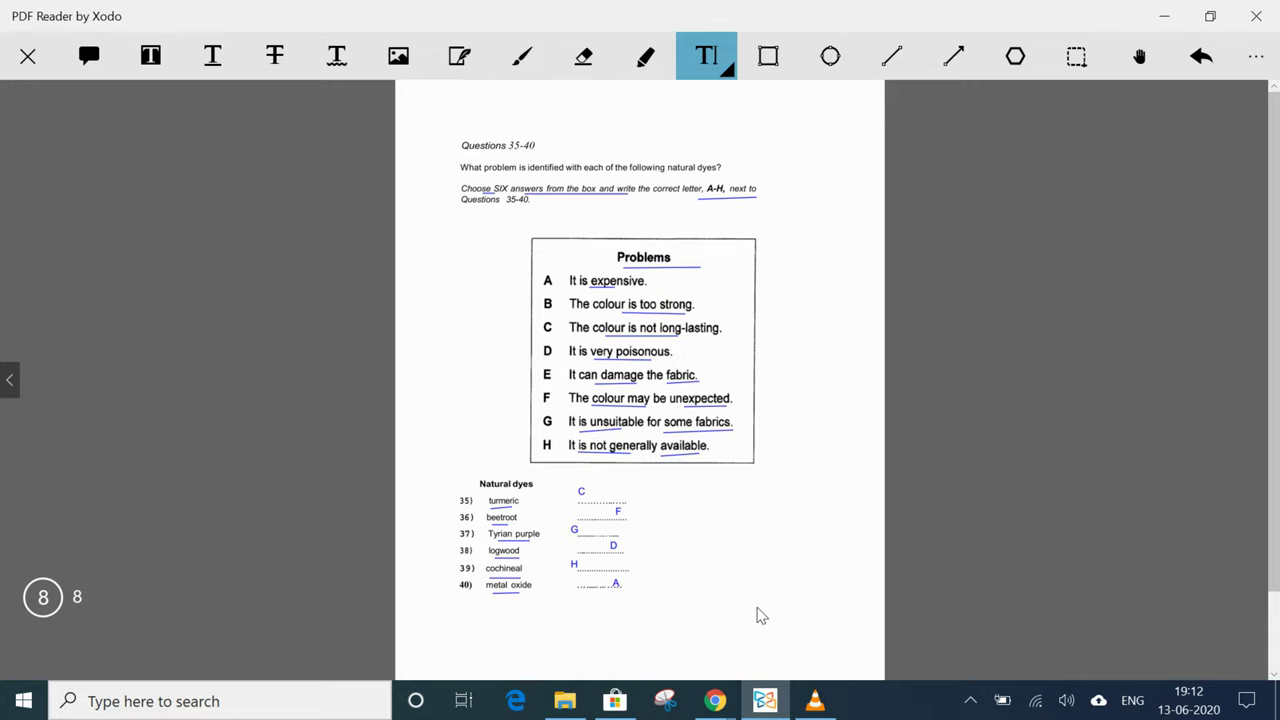